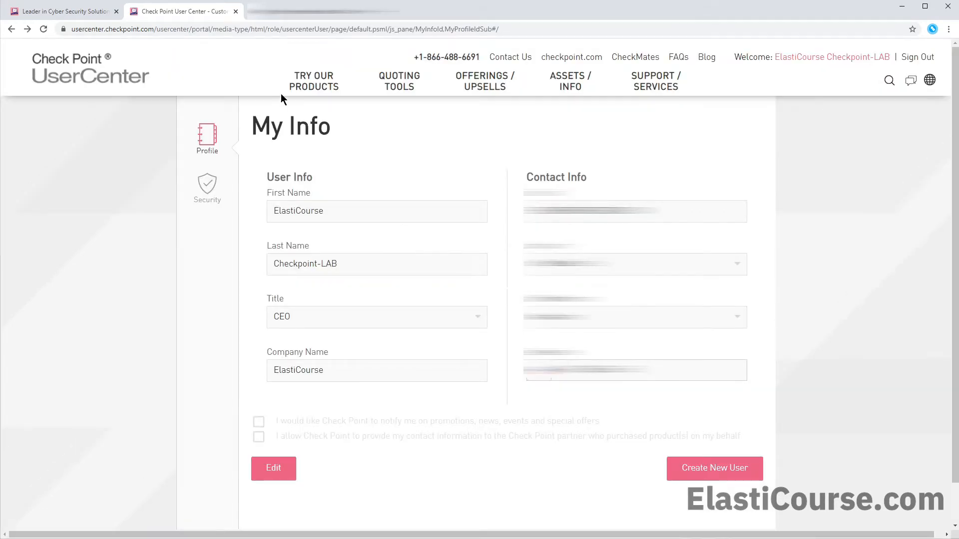
- Open the TRY OUR PRODUCTS menu from the My Info profile page
click(312, 84)
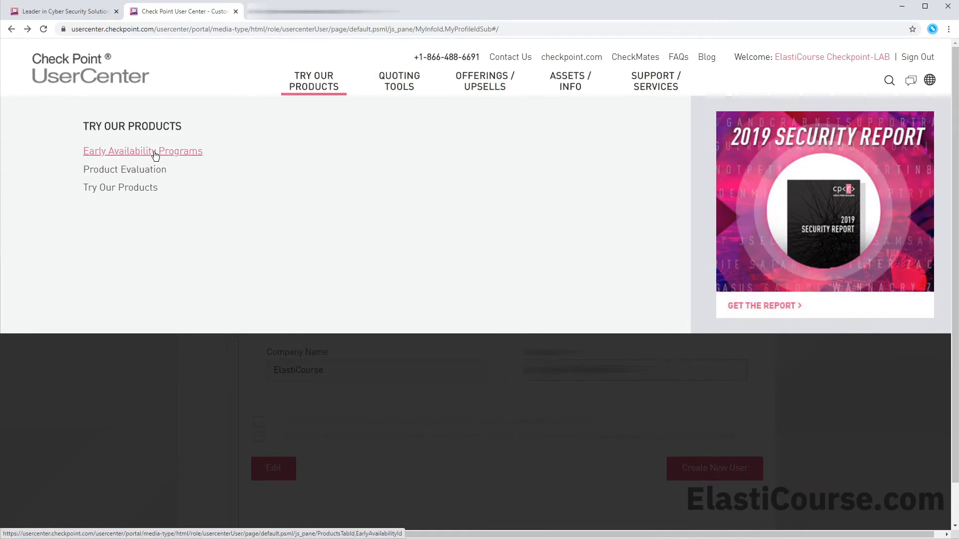
- From Product Evaluation, create a first UserCenter account for ElastiCourse (Afghanistan)
click(122, 170)
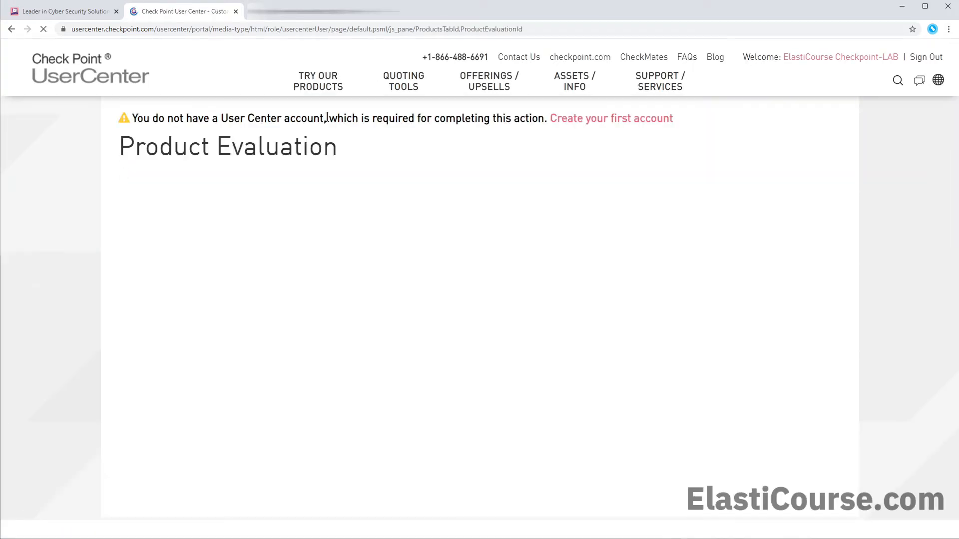
click(604, 121)
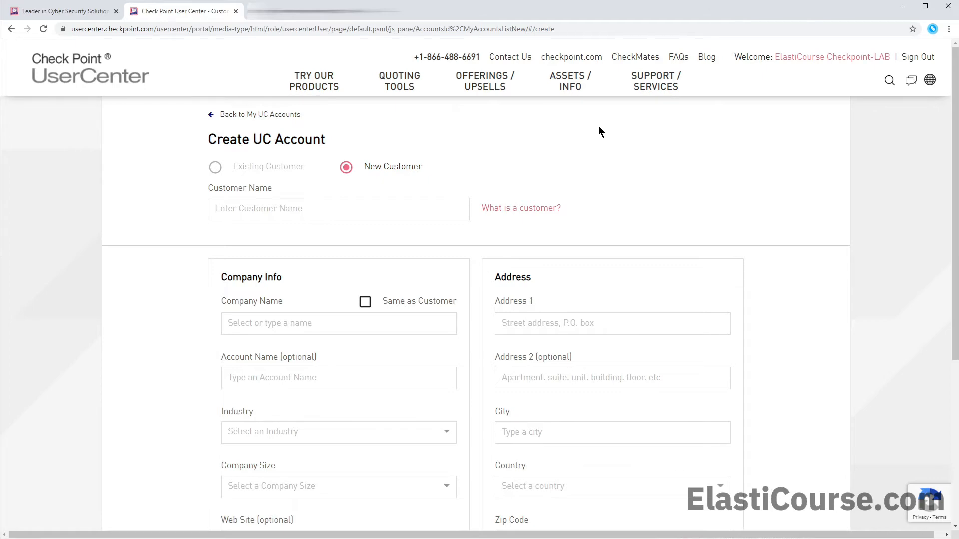
scroll(309, 349, down, 3)
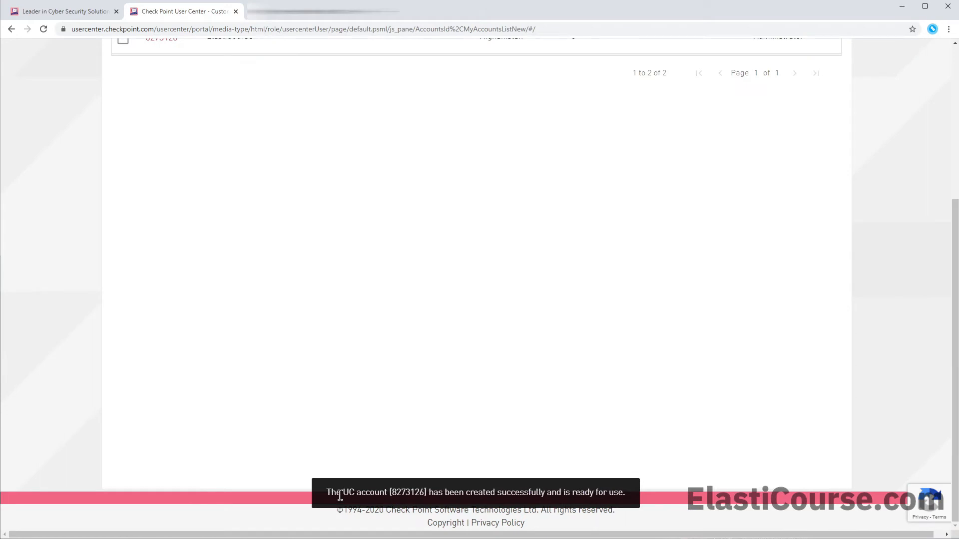
scroll(412, 403, up, 1)
scroll(412, 402, up, 3)
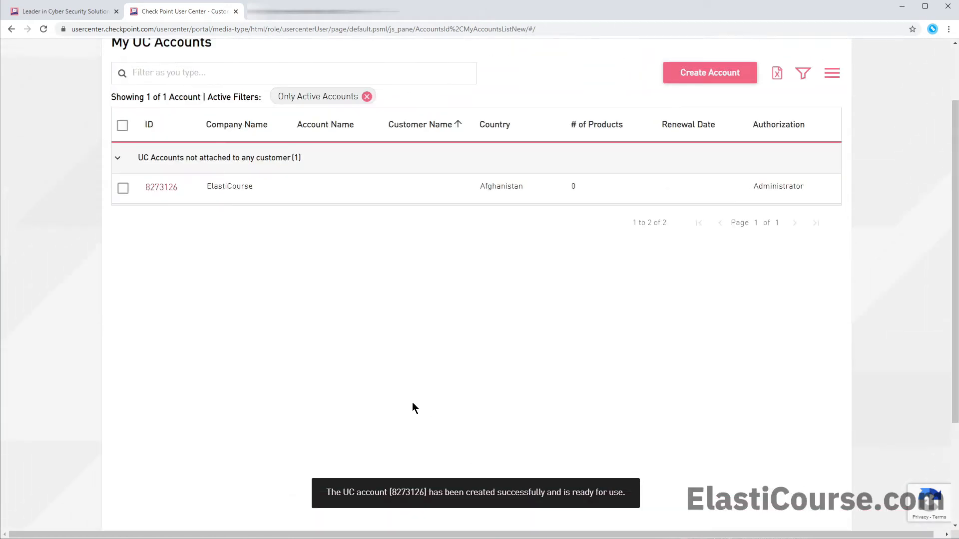
scroll(183, 212, up, 2)
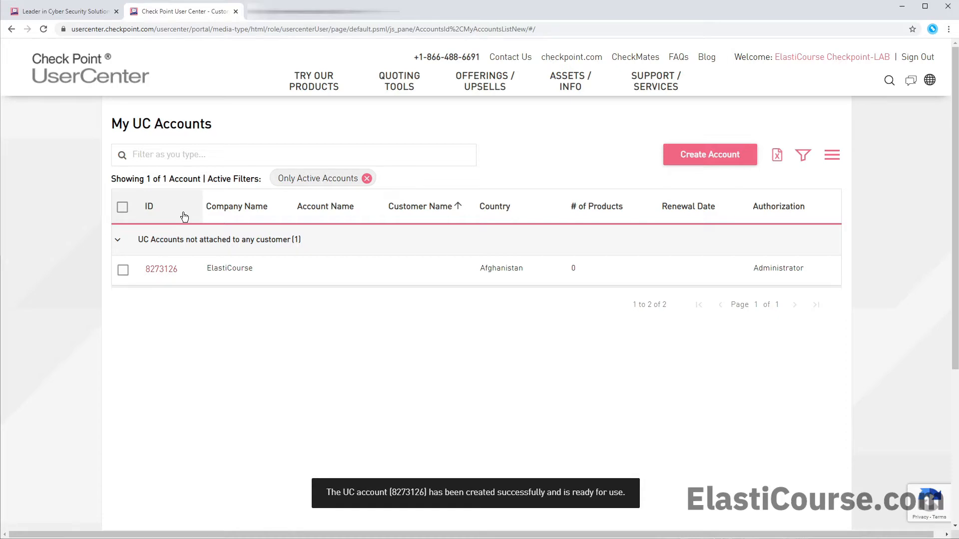
- On Product Evaluation, expand the comparison details and select ALL-IN-ONE EVALUATION
click(309, 89)
click(115, 170)
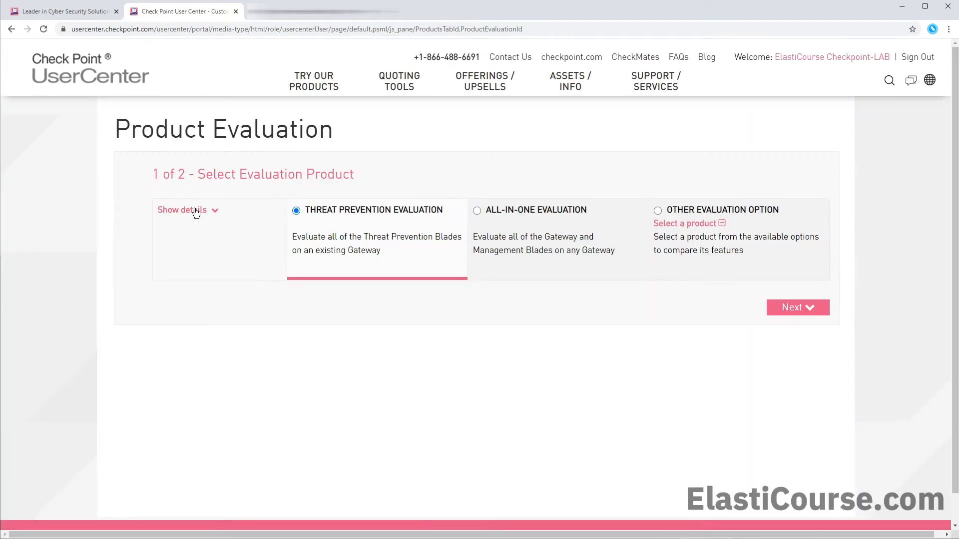
click(194, 212)
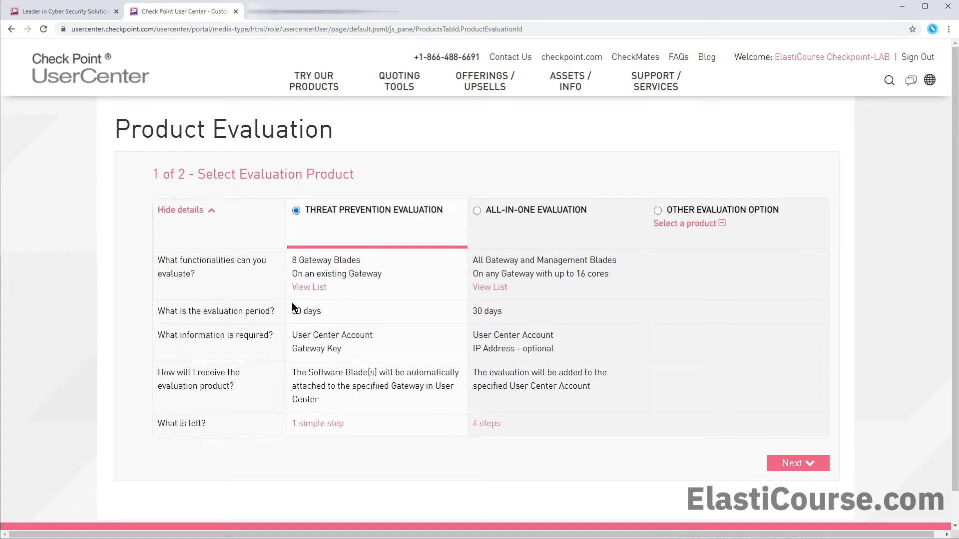
mouse_move(298, 288)
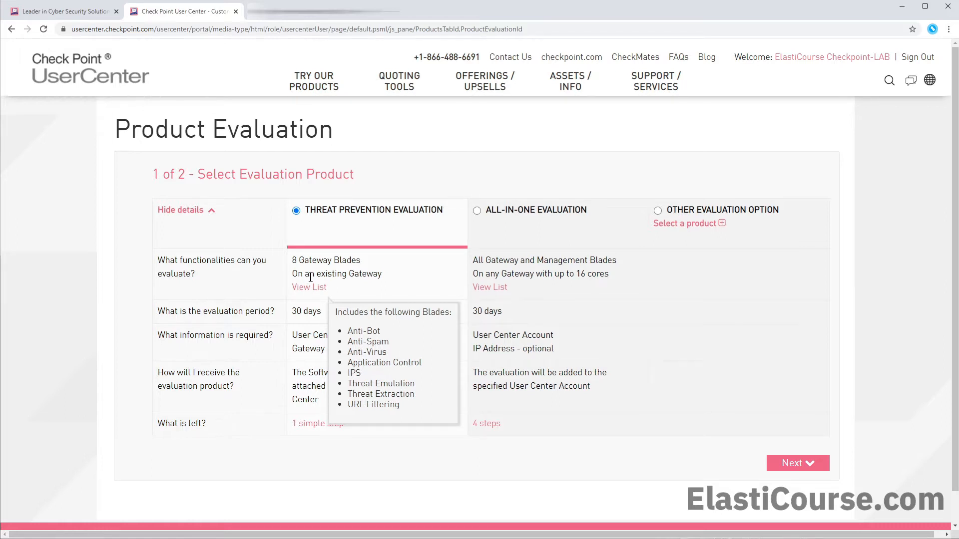
click(477, 211)
mouse_move(489, 292)
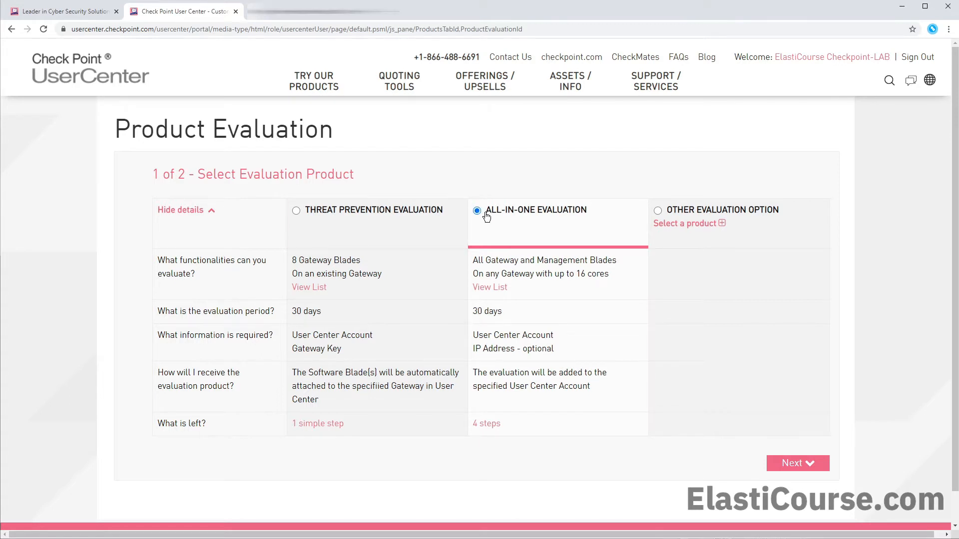
- Request the All-in-One evaluation with purpose 'Evaluation of a software blade or a feature'
click(798, 463)
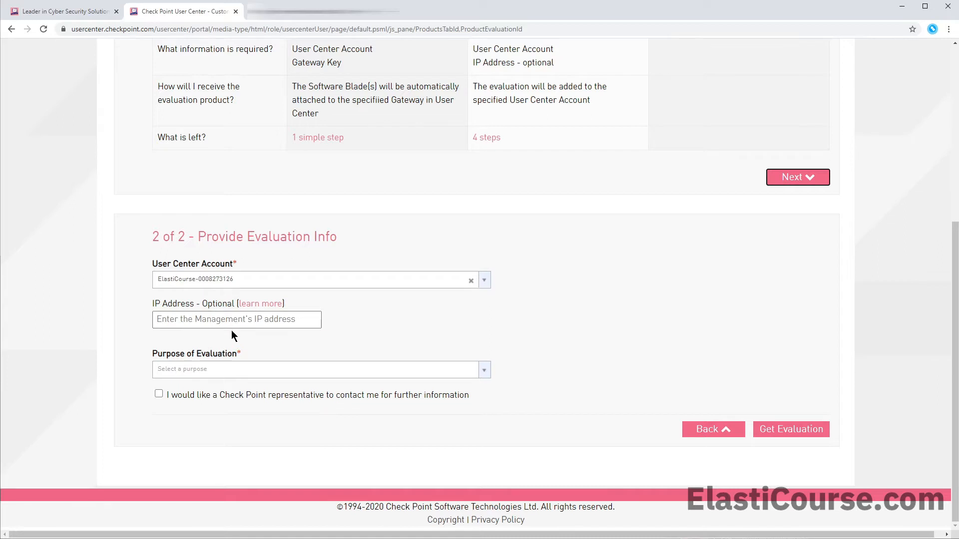
click(185, 375)
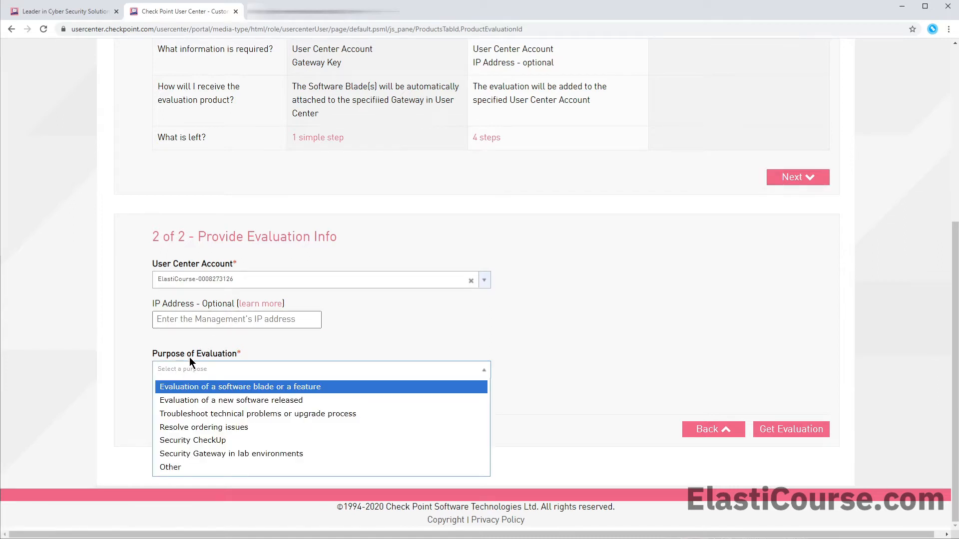
click(244, 392)
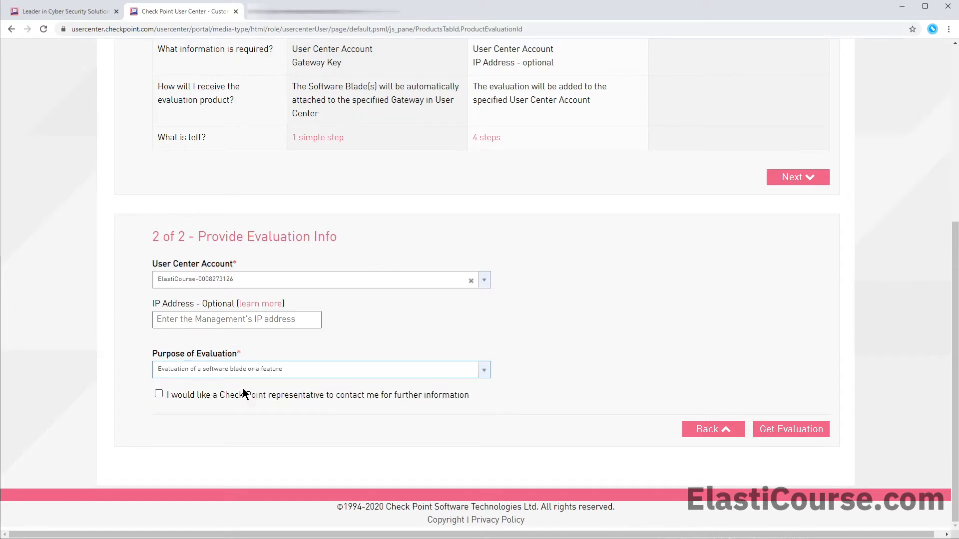
click(781, 431)
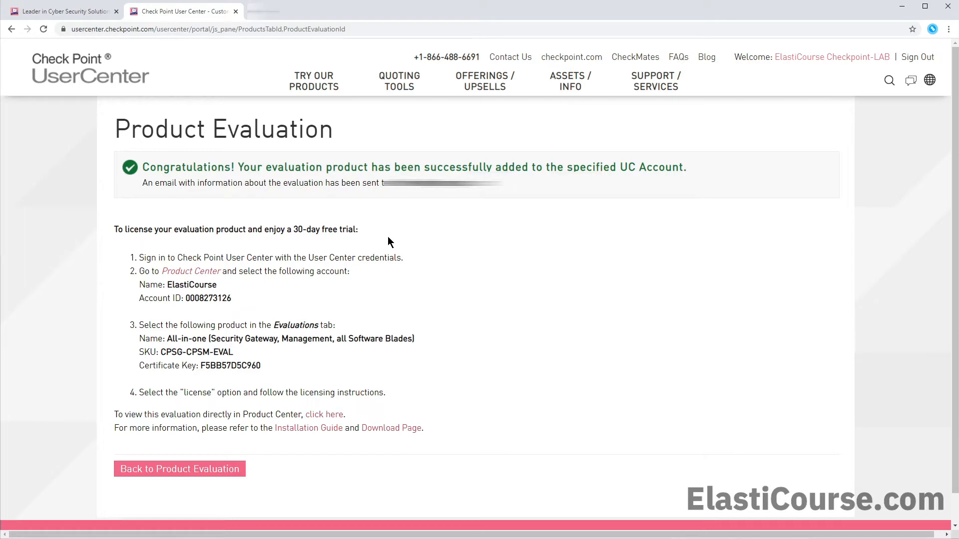
- Review the bundle's built-in blades in a new Product Center tab, then start licensing it
middle_click(192, 275)
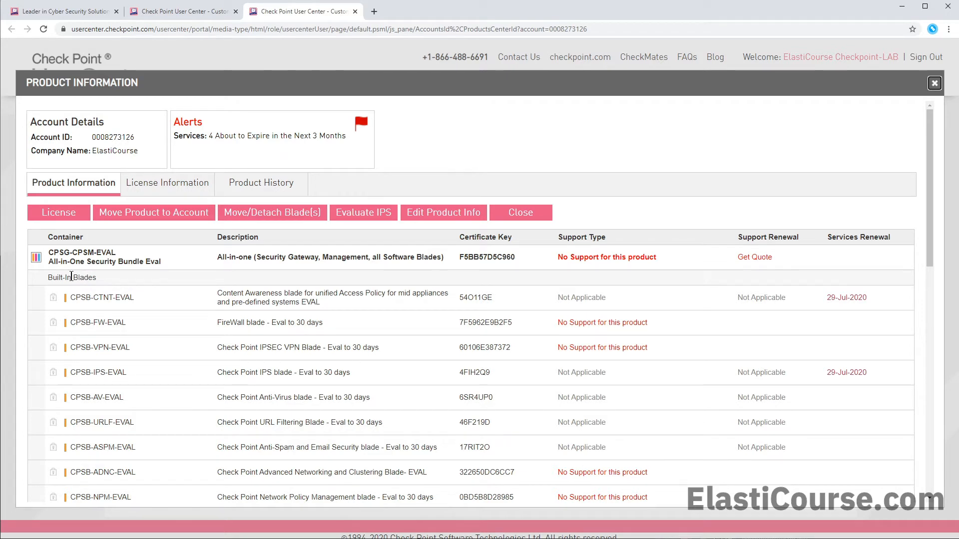
drag(74, 277, 100, 278)
scroll(299, 395, down, 1)
scroll(302, 395, down, 6)
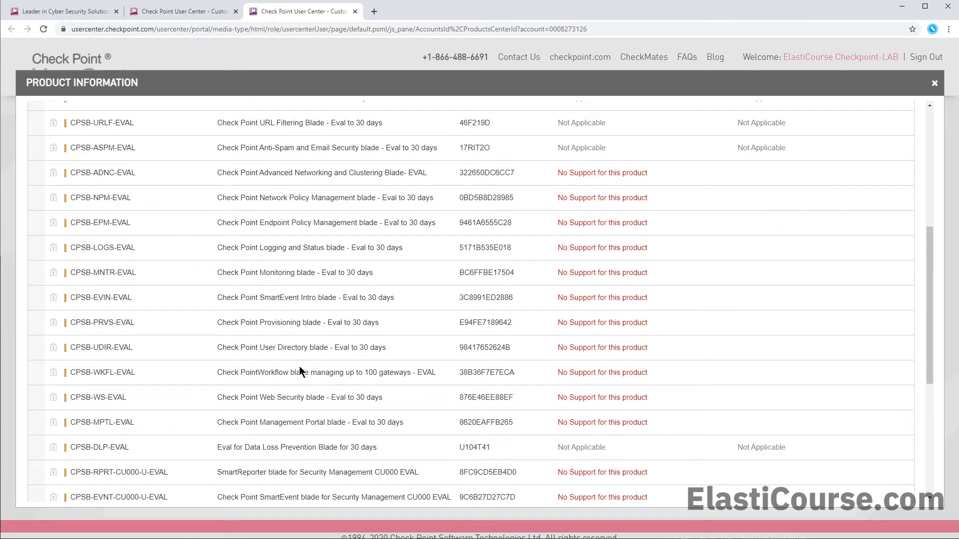
scroll(319, 444, up, 6)
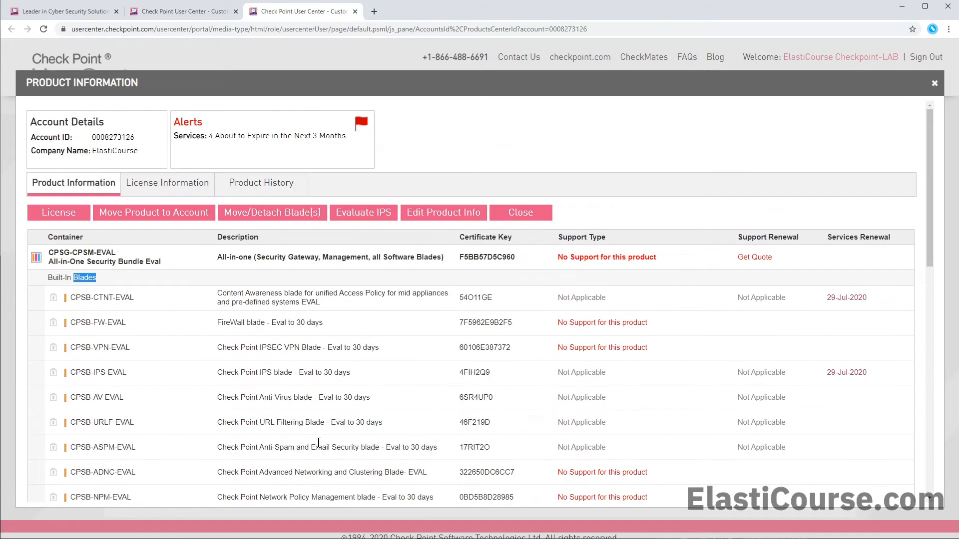
click(70, 219)
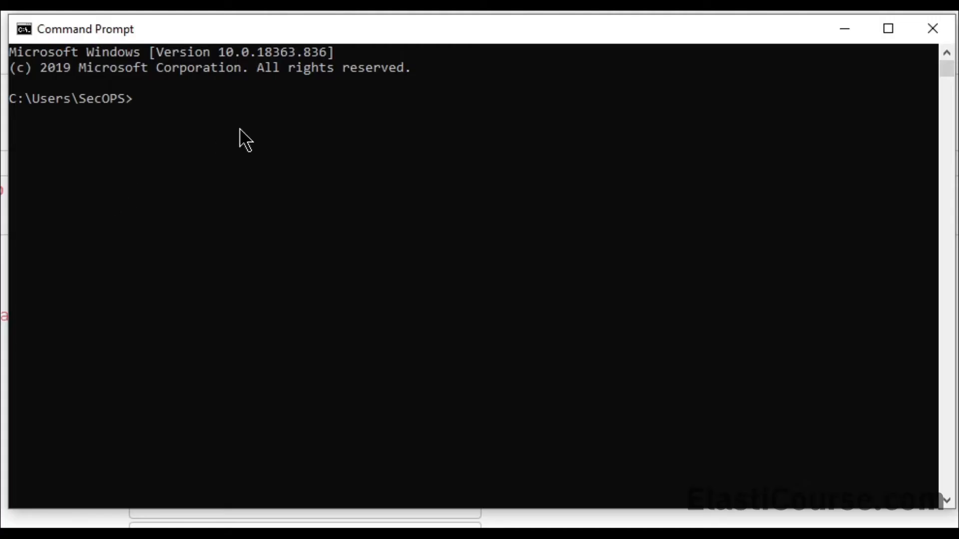
- Run ipconfig /all to list the PC's full network configuration
text(ipconfig /all)
key(Return)
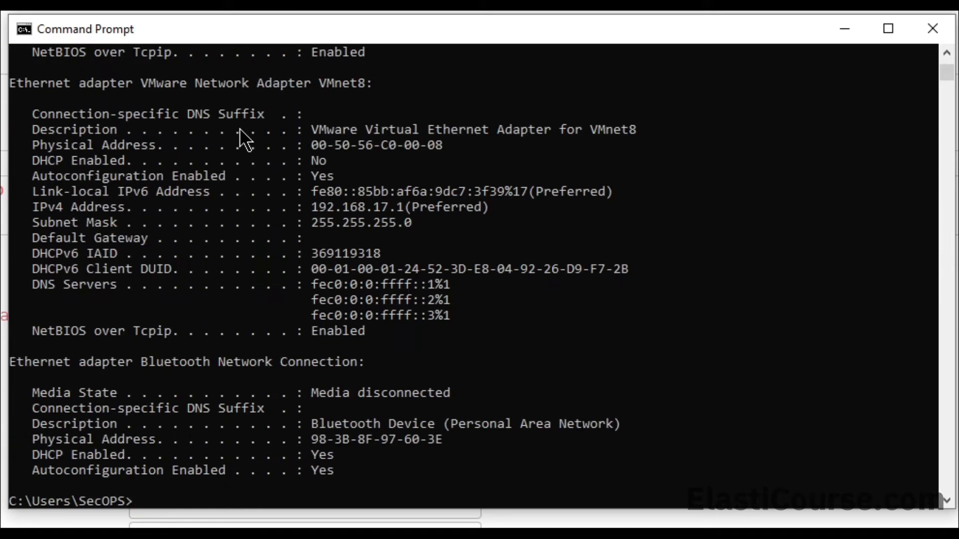
scroll(261, 174, up, 5)
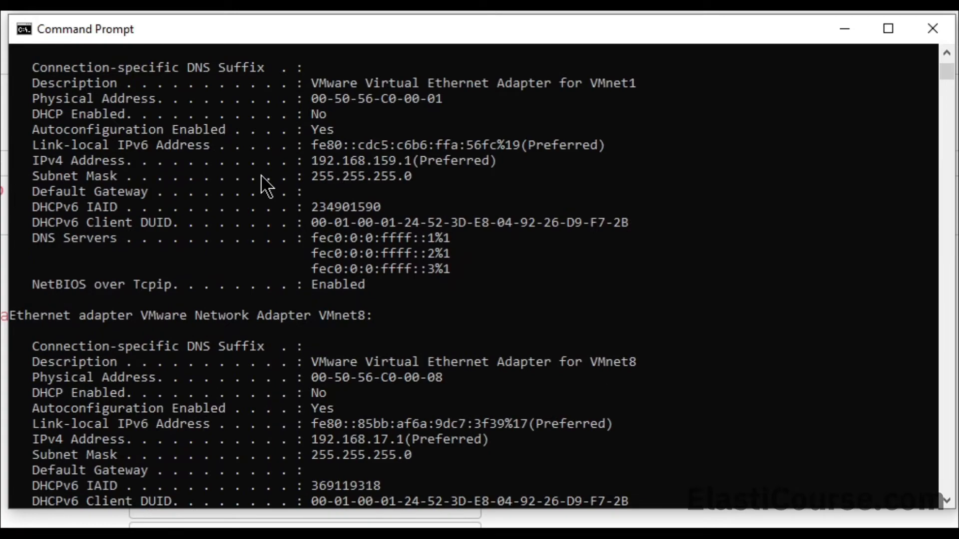
scroll(261, 175, up, 8)
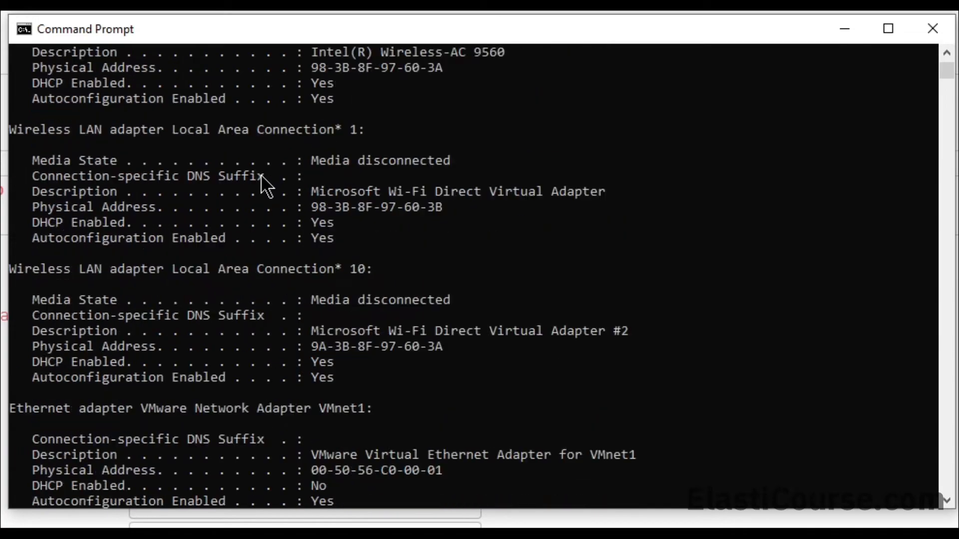
scroll(261, 176, up, 10)
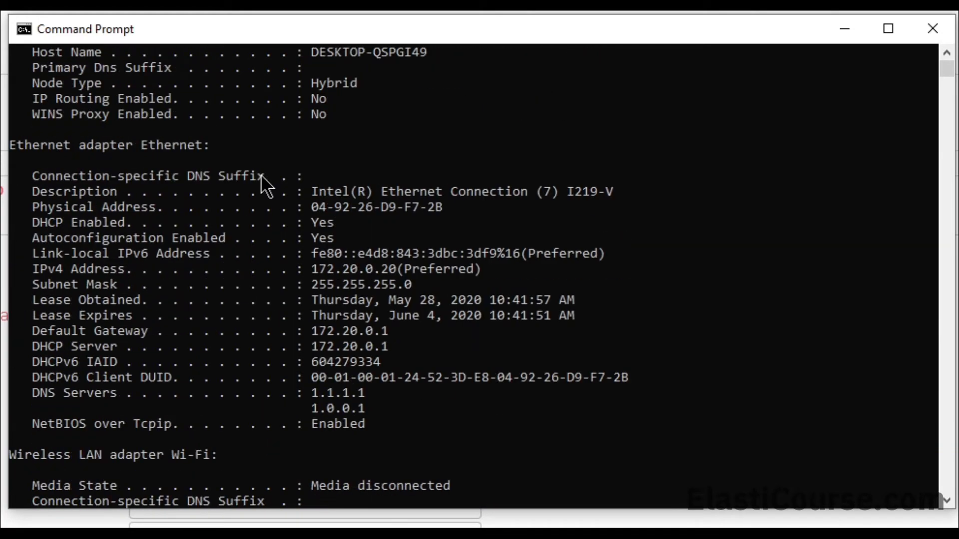
- Copy the Ethernet IPv4 address 172.20.0.20 into the license form's IP Address field
click(314, 268)
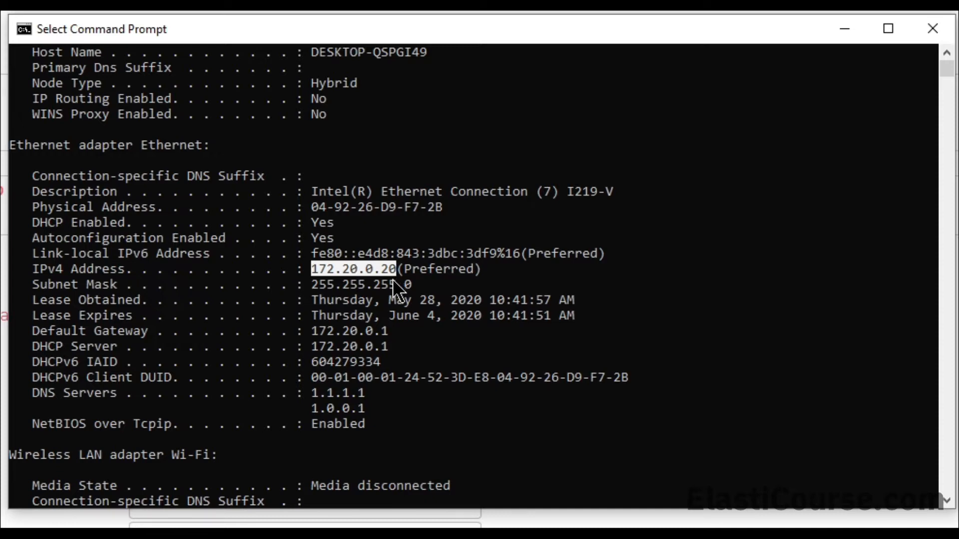
right_click(408, 266)
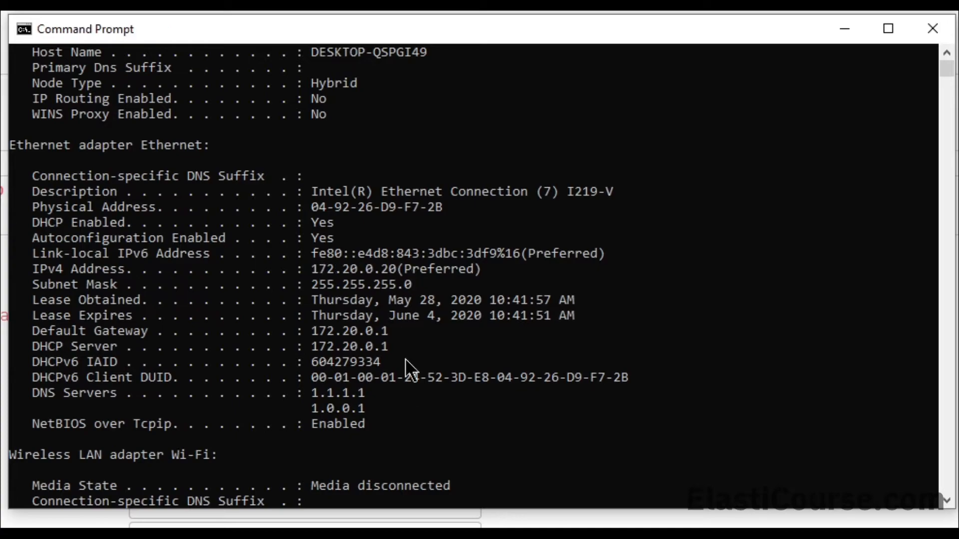
click(525, 525)
click(302, 338)
text(172.20.0.20)
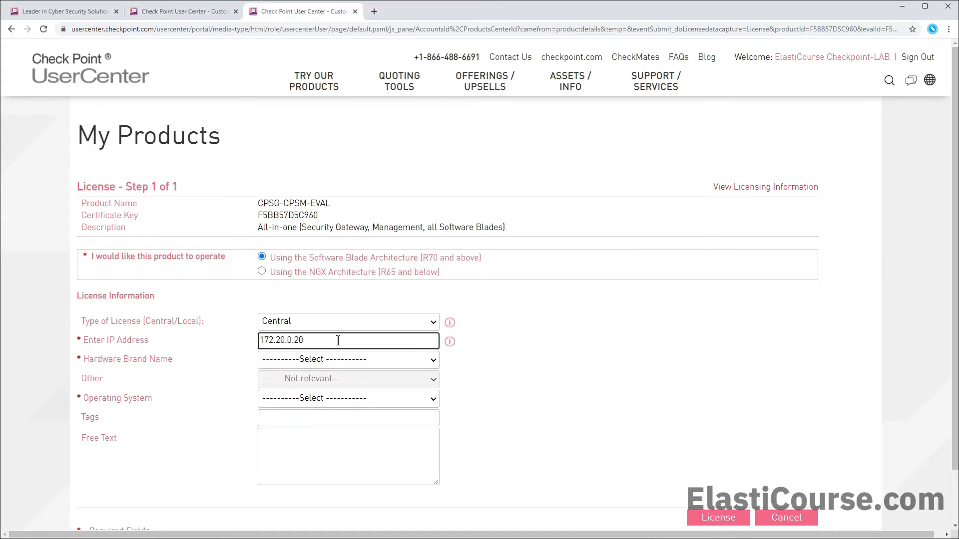
- Change the IP to 172.20.0.200, choose Other HW Brand Name hardware, and generate the license
text(0)
click(318, 364)
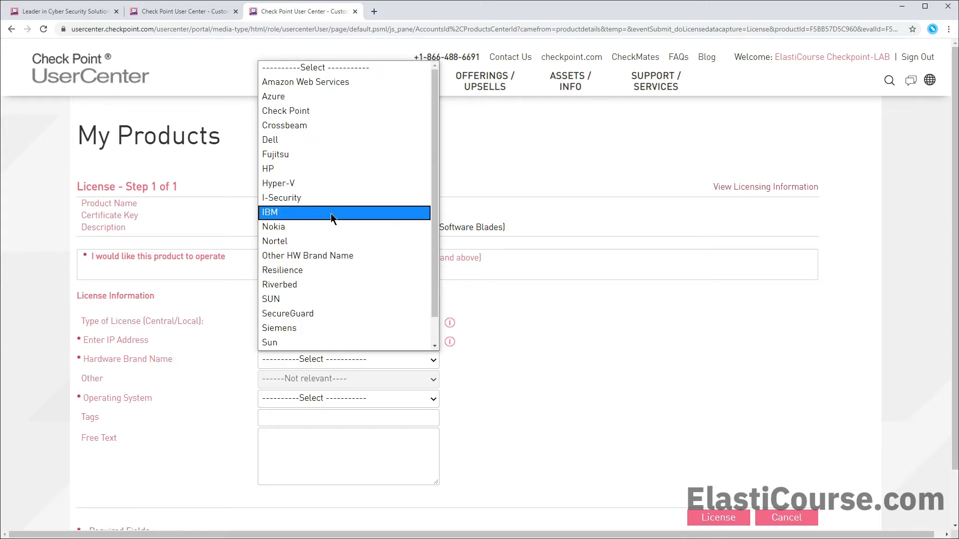
click(310, 256)
click(326, 379)
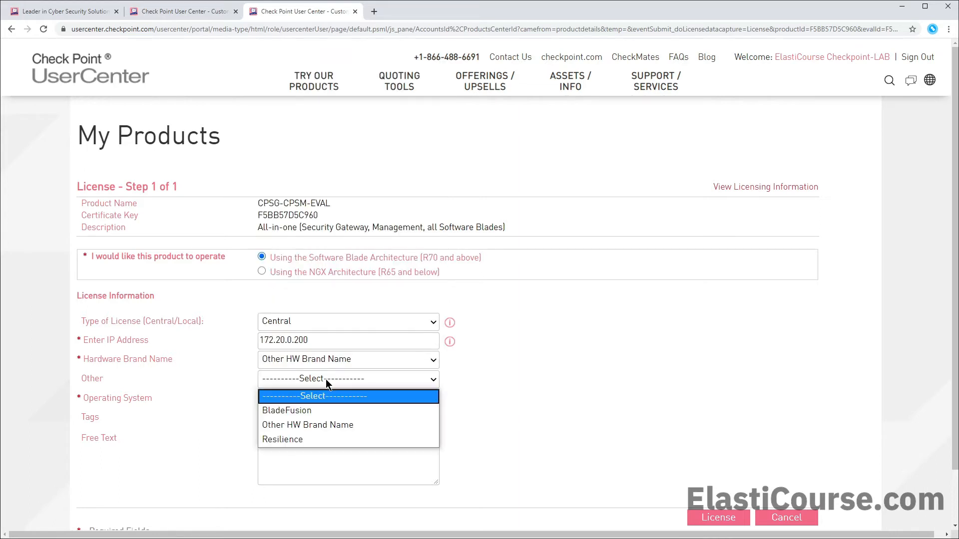
click(311, 425)
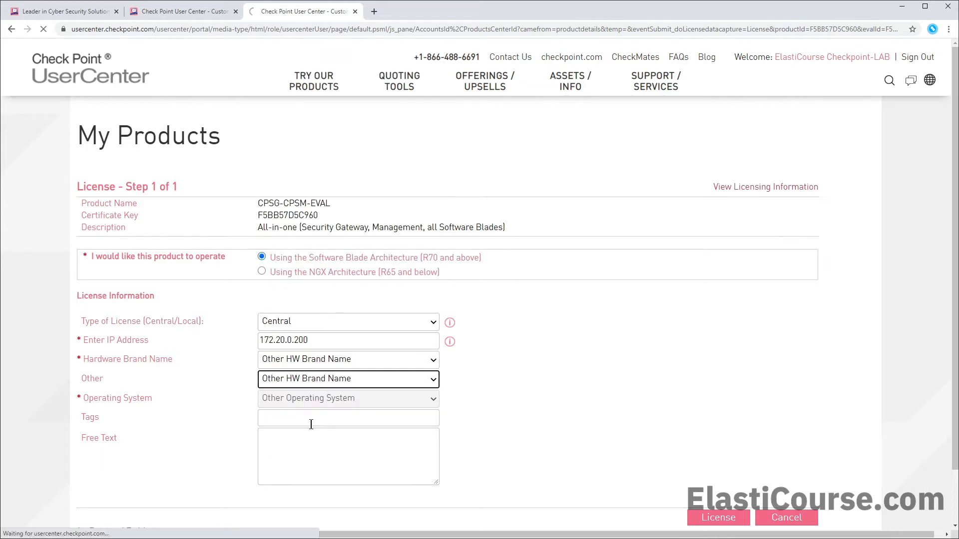
scroll(370, 406, down, 2)
click(720, 457)
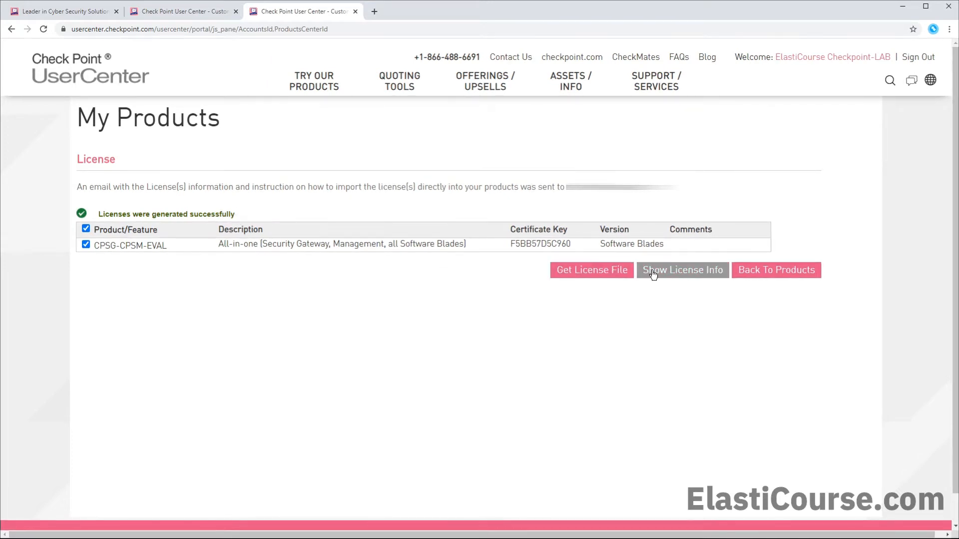
- Download the license file and open the evaluation's download page in a new tab
click(585, 274)
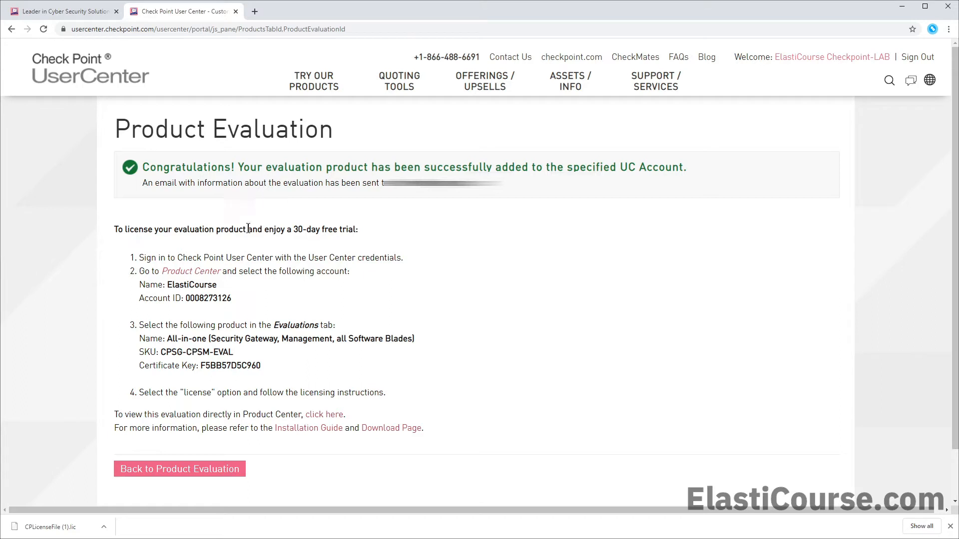
middle_click(393, 432)
click(286, 9)
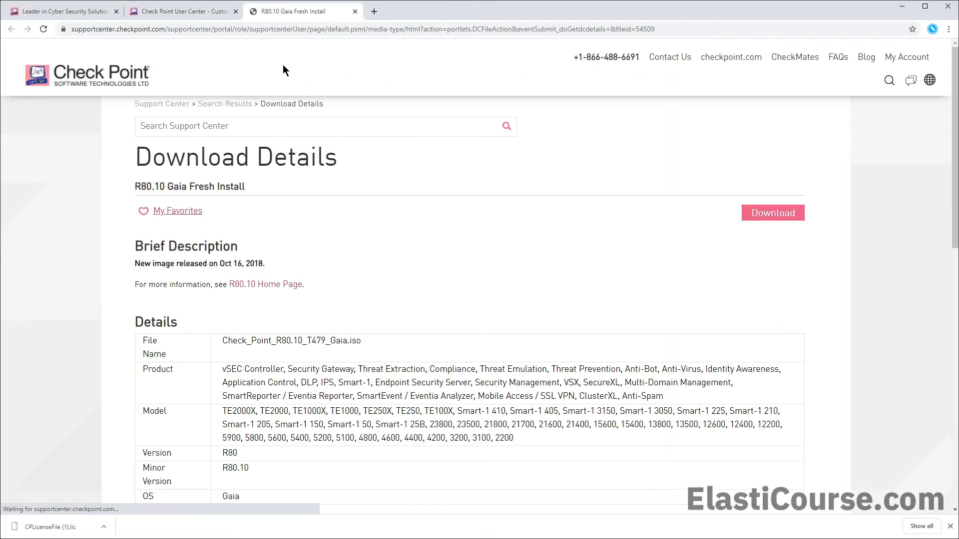
- Select the Gaia ISO file name on the R80.10 Fresh Install download page
drag(366, 340, 351, 340)
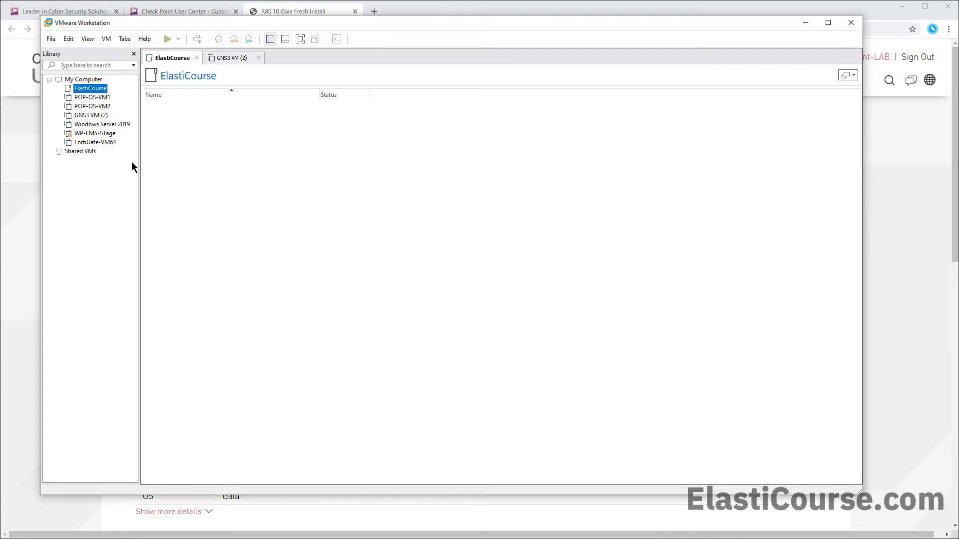
- Start a typical new virtual machine from the Gaia ISO with Linux Ubuntu 64-bit as guest
click(51, 39)
mouse_move(68, 39)
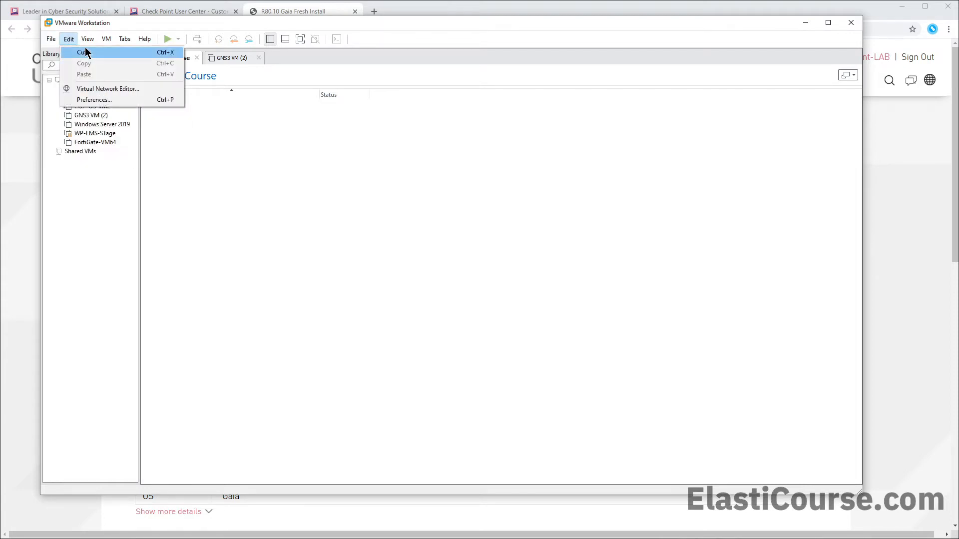
click(66, 55)
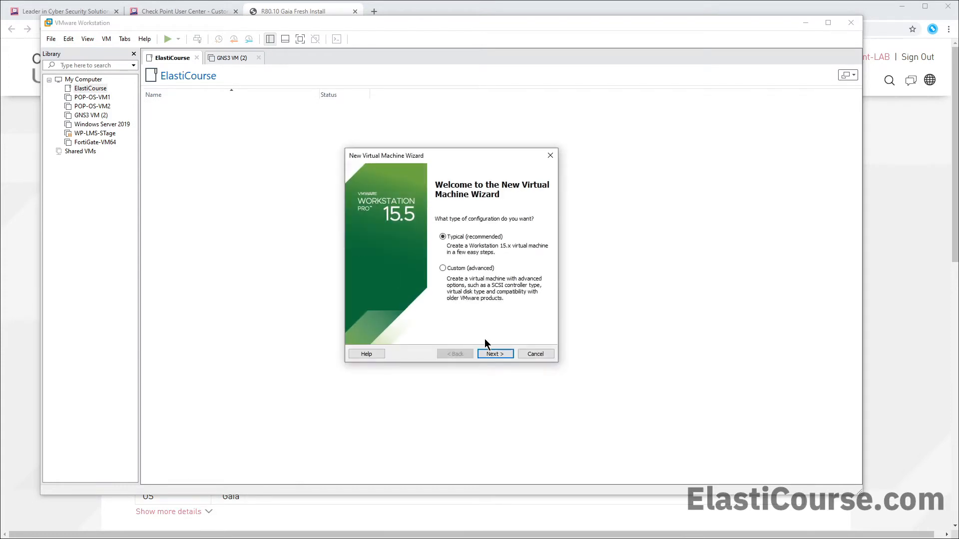
click(493, 353)
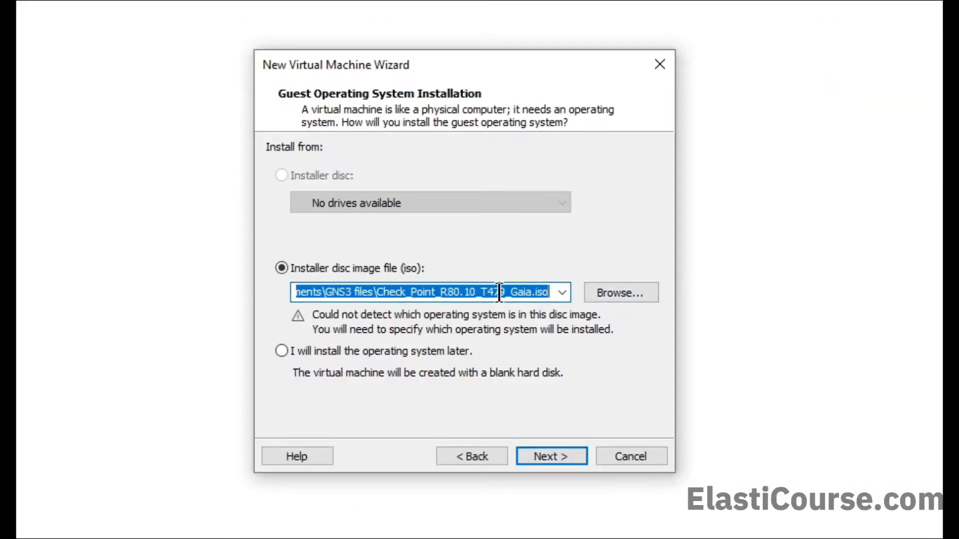
click(556, 449)
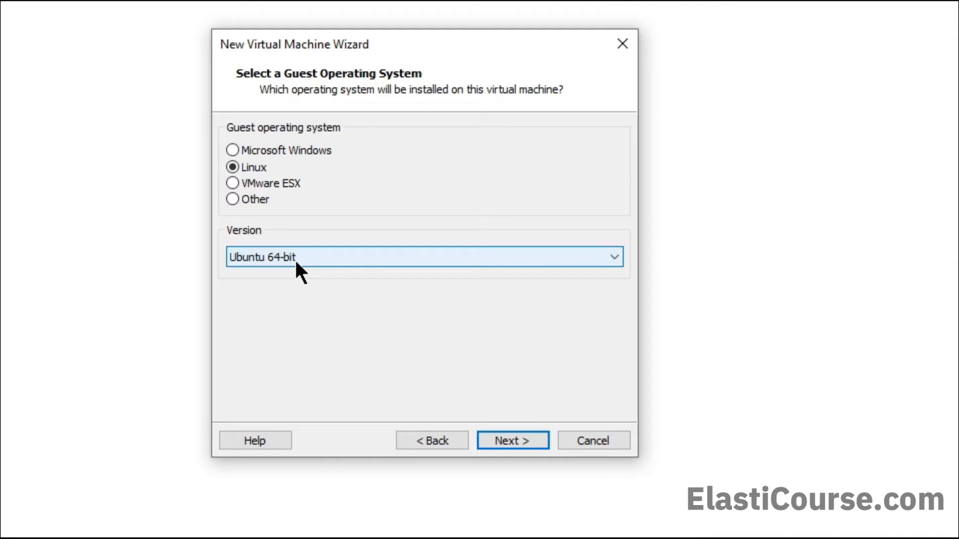
click(525, 432)
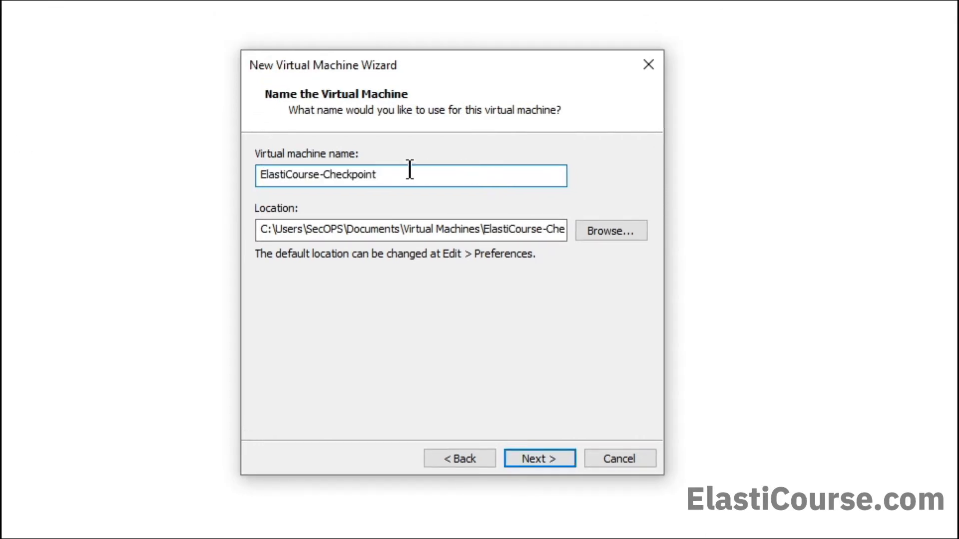
- Name it ElastiCourse-Checkpoint with a 20 GB single-file disk and open its hardware settings
click(543, 459)
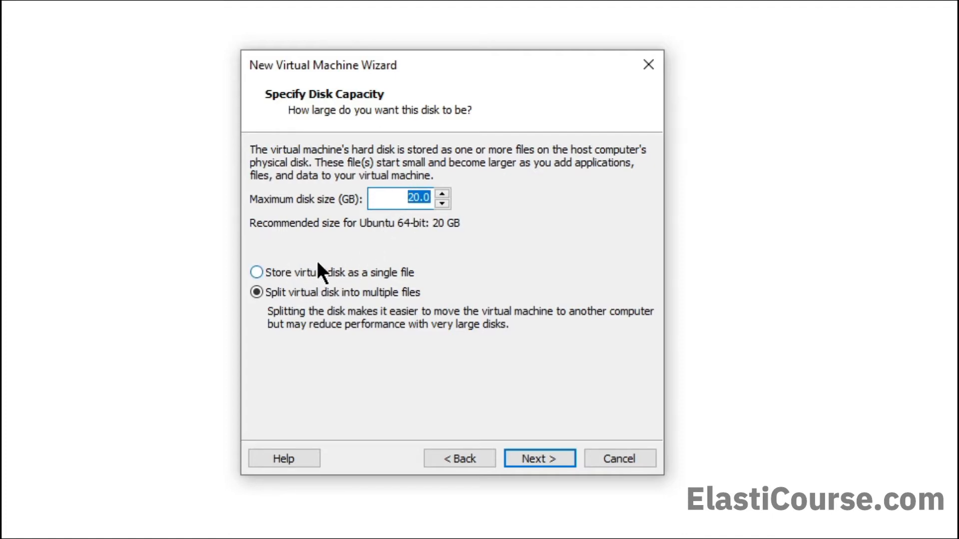
click(359, 272)
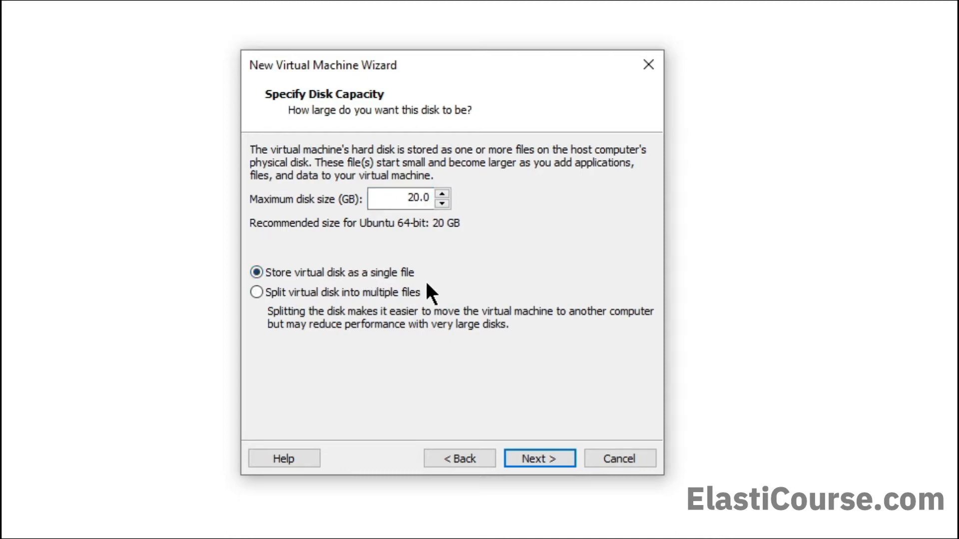
click(549, 454)
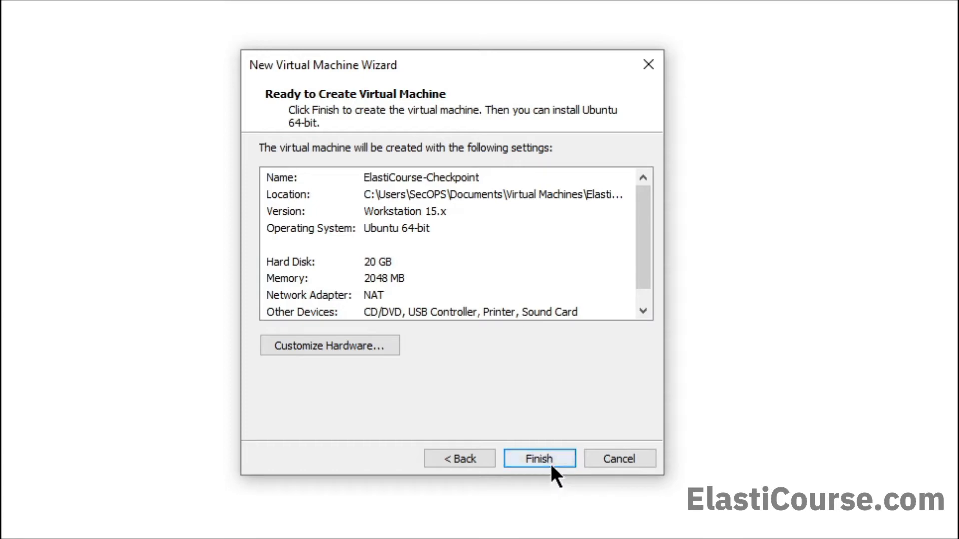
click(353, 344)
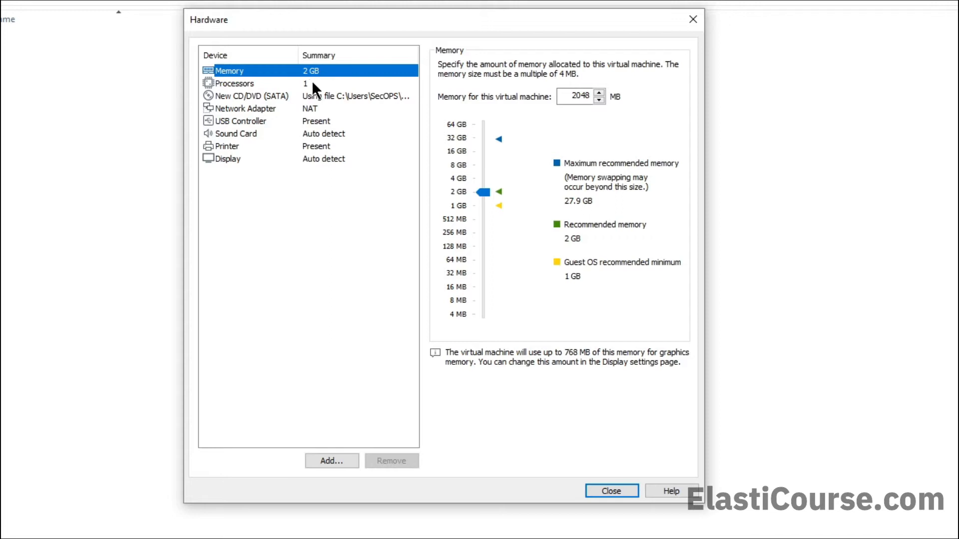
- Give the VM 8 GB of memory and 4 cores per processor, then select Network Adapter
click(458, 167)
click(301, 83)
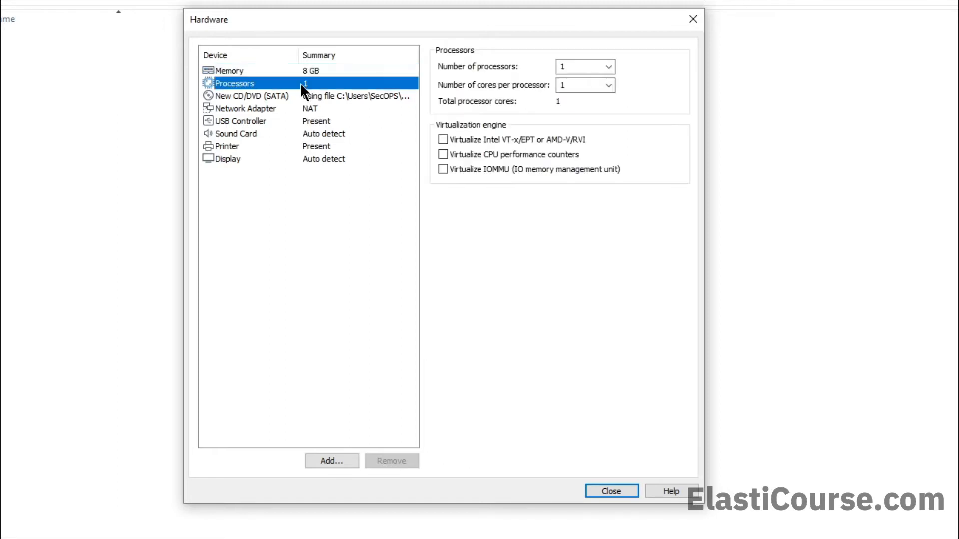
click(609, 85)
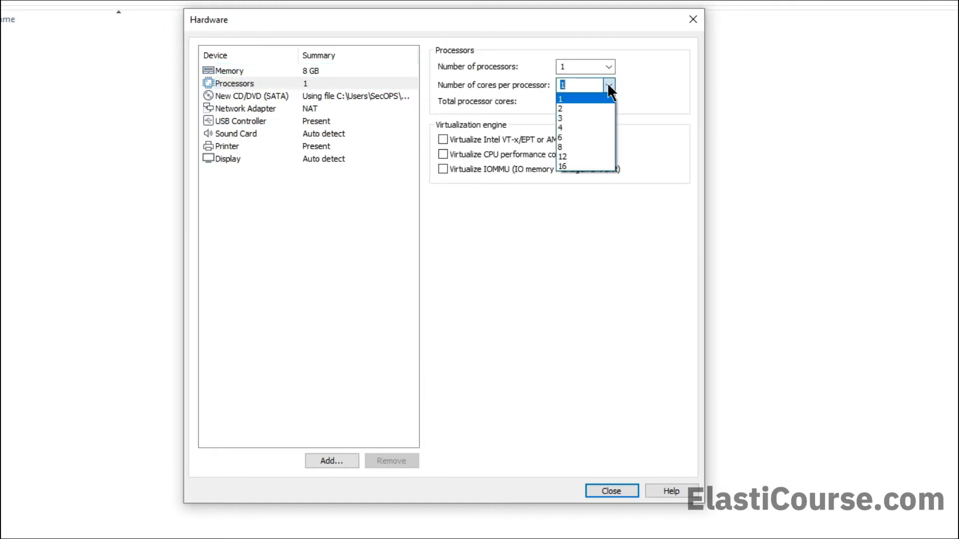
click(577, 126)
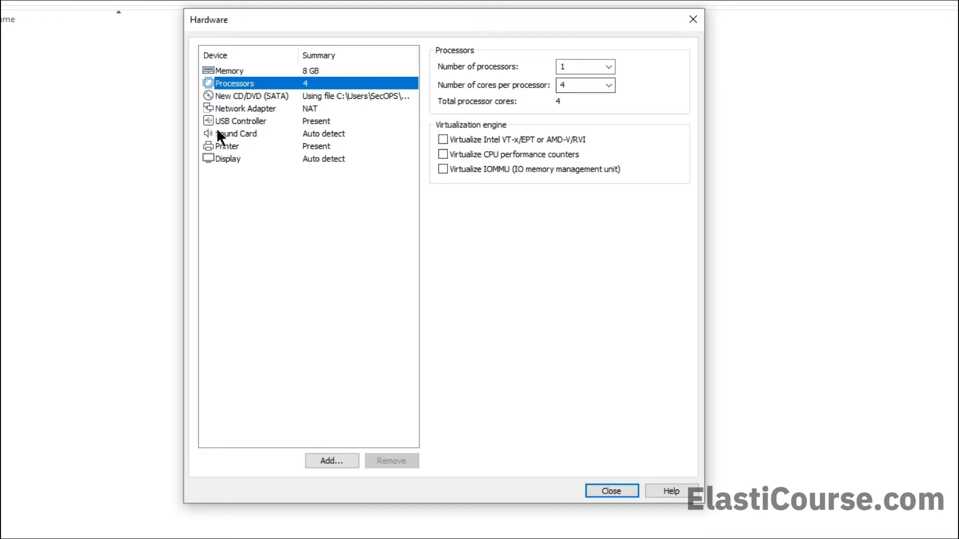
click(246, 109)
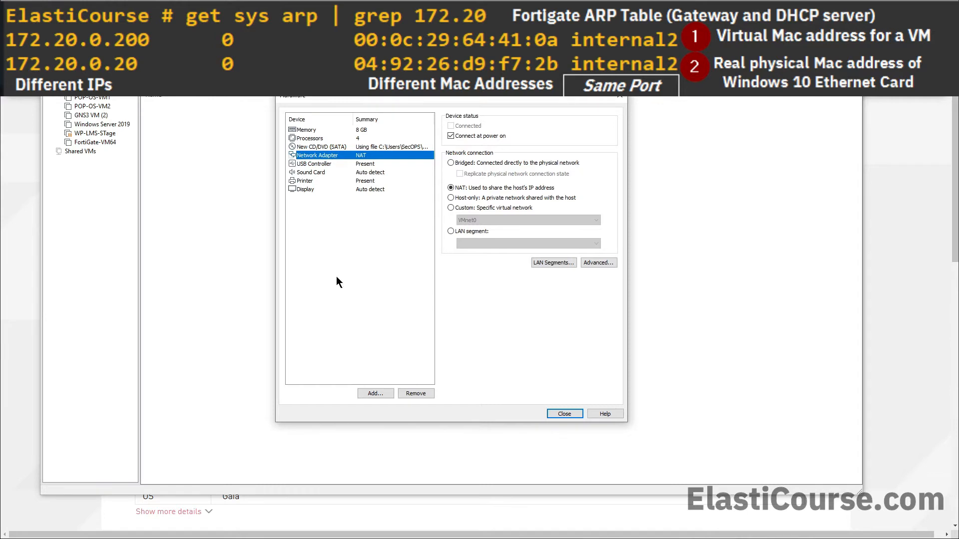
click(100, 526)
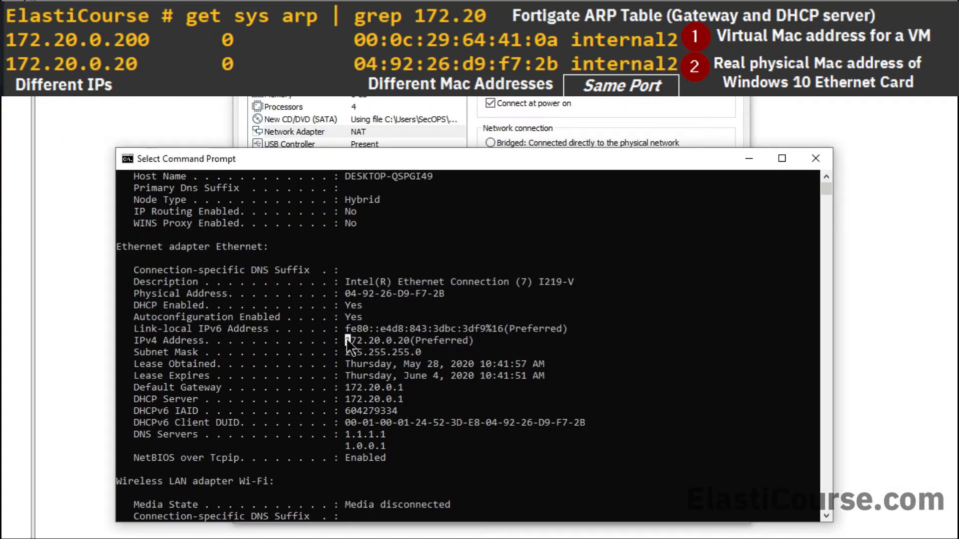
drag(346, 338, 409, 342)
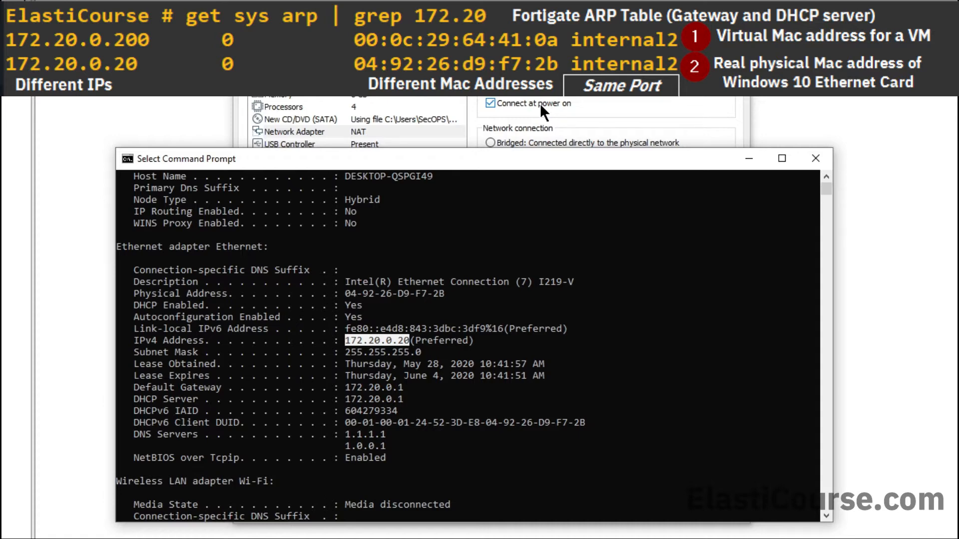
click(553, 68)
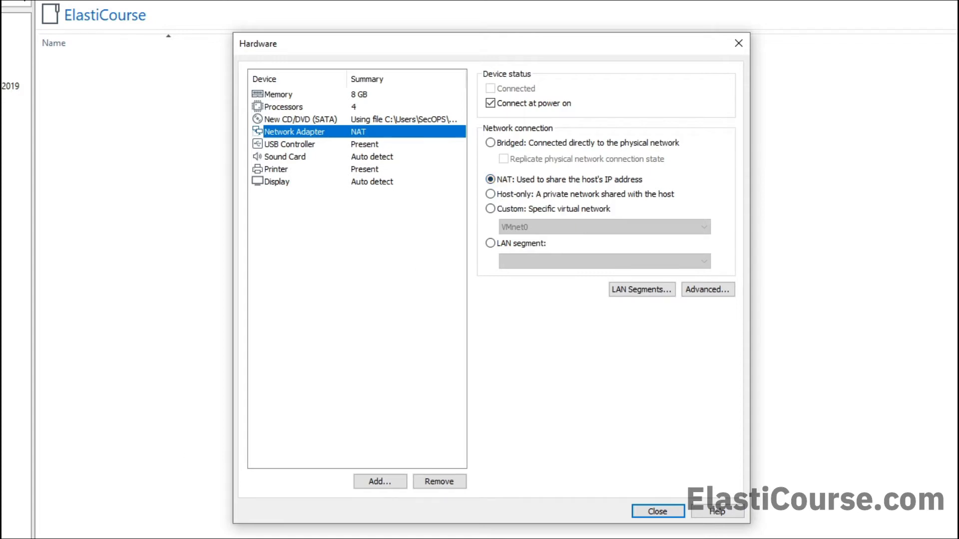
- Bring Command Prompt forward and highlight the VMnet8 adapter's IPv4 address 192.168.17.1
key(alt+Tab)
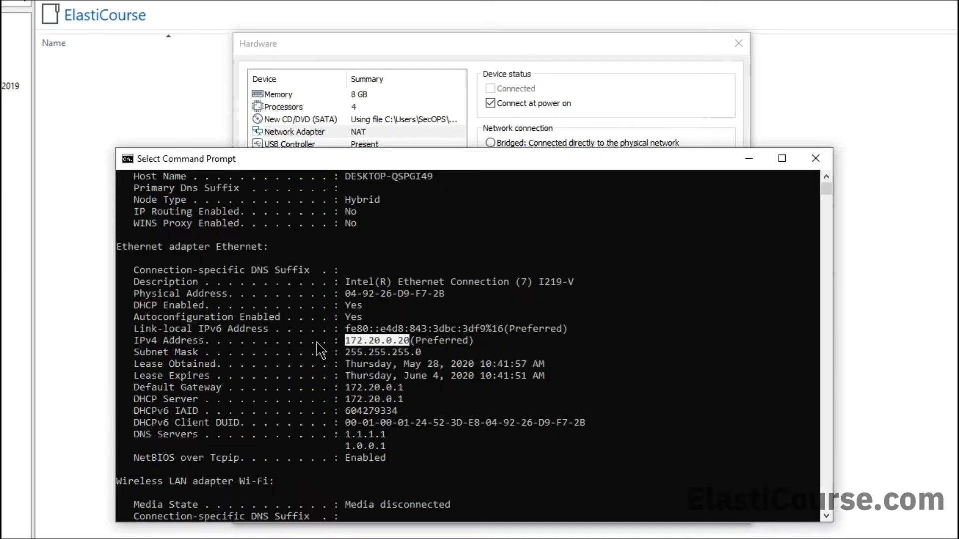
scroll(320, 350, down, 5)
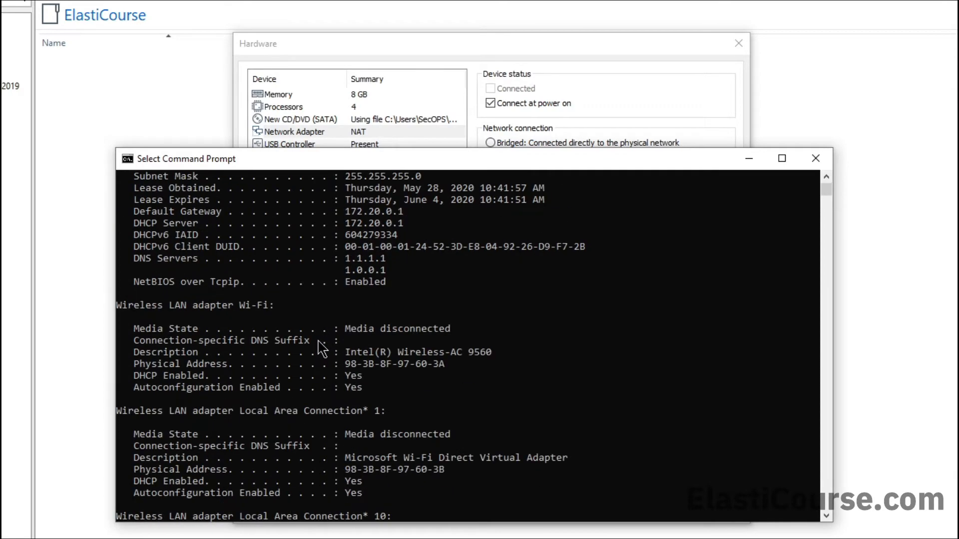
scroll(322, 348, down, 1)
scroll(322, 348, down, 4)
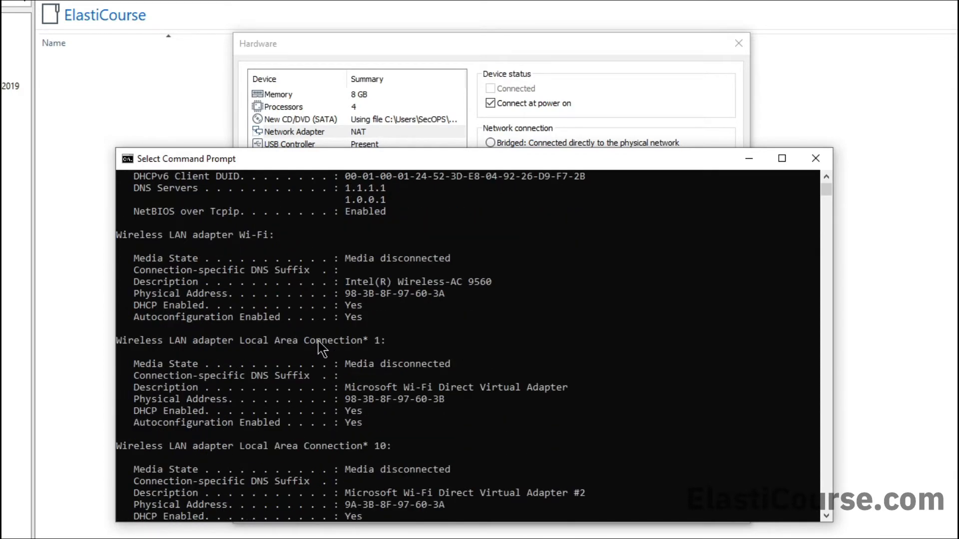
scroll(322, 348, down, 9)
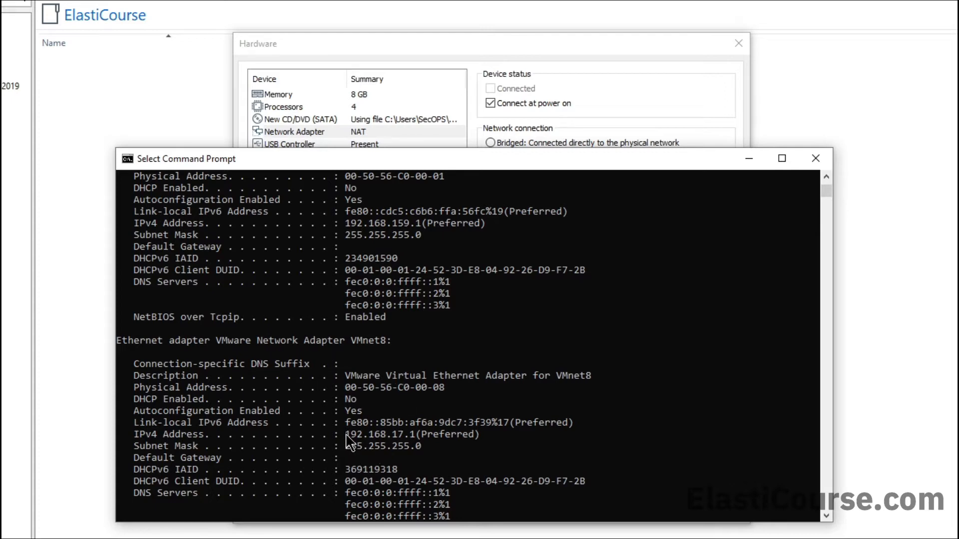
drag(346, 434, 414, 436)
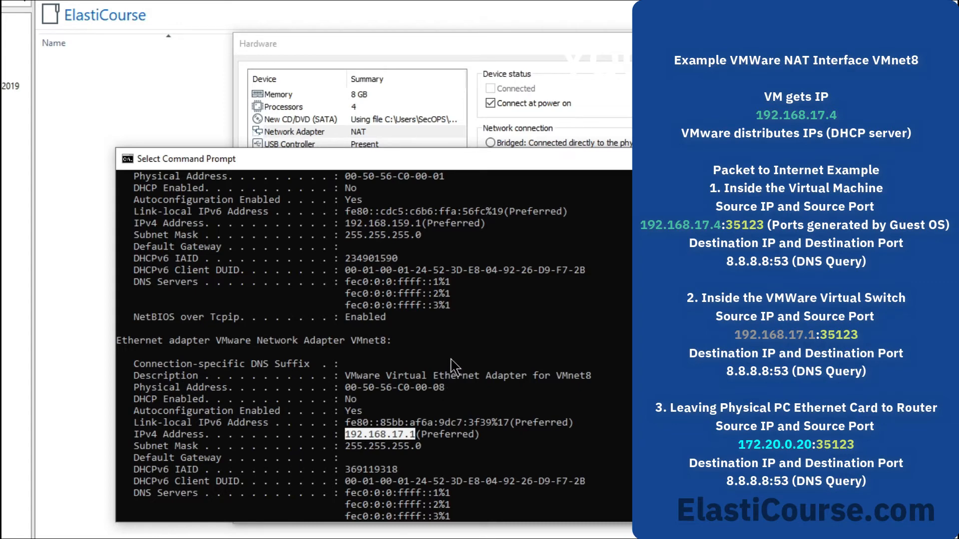
- Highlight the host Ethernet address 172.20.0.20, then return to the VM hardware settings
scroll(454, 367, up, 2)
scroll(454, 367, up, 9)
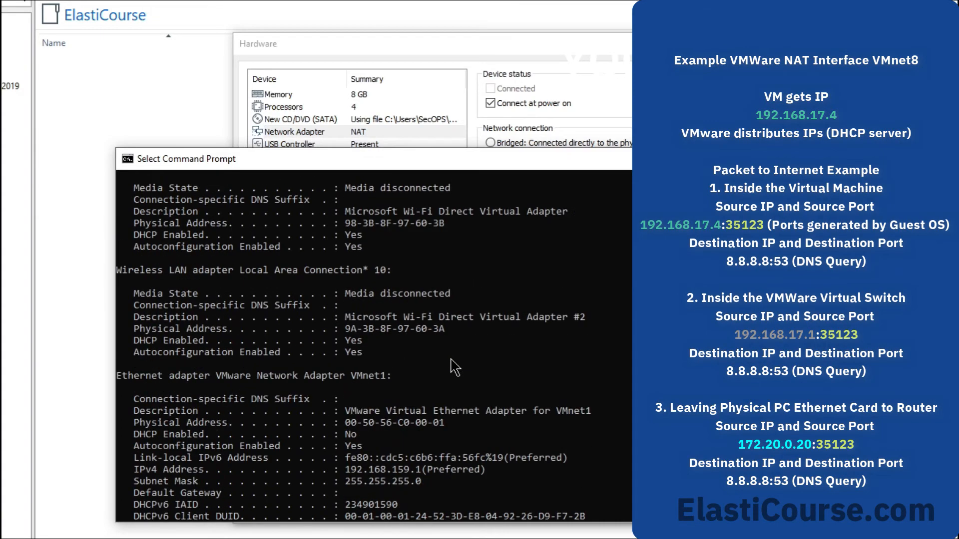
scroll(454, 367, up, 5)
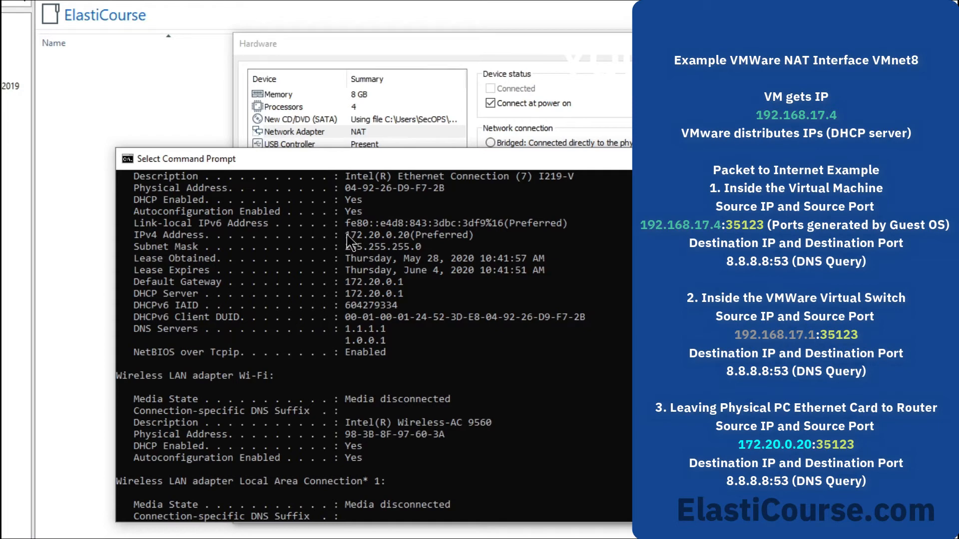
drag(345, 233, 408, 238)
scroll(408, 240, down, 9)
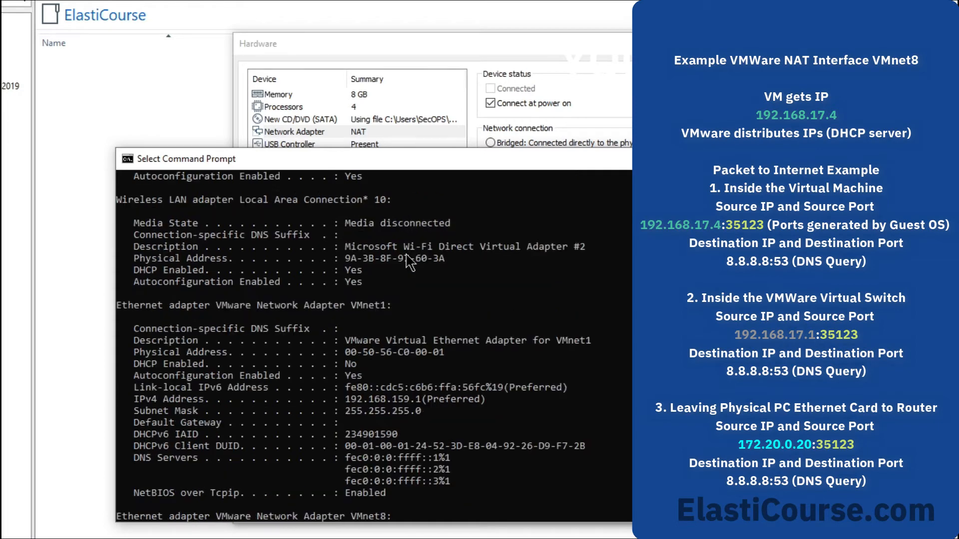
scroll(382, 306, down, 3)
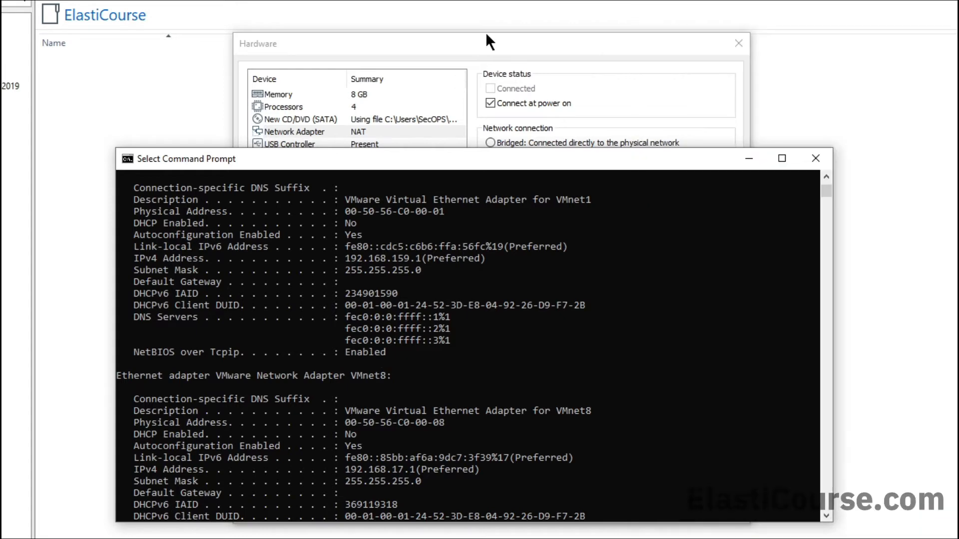
click(486, 35)
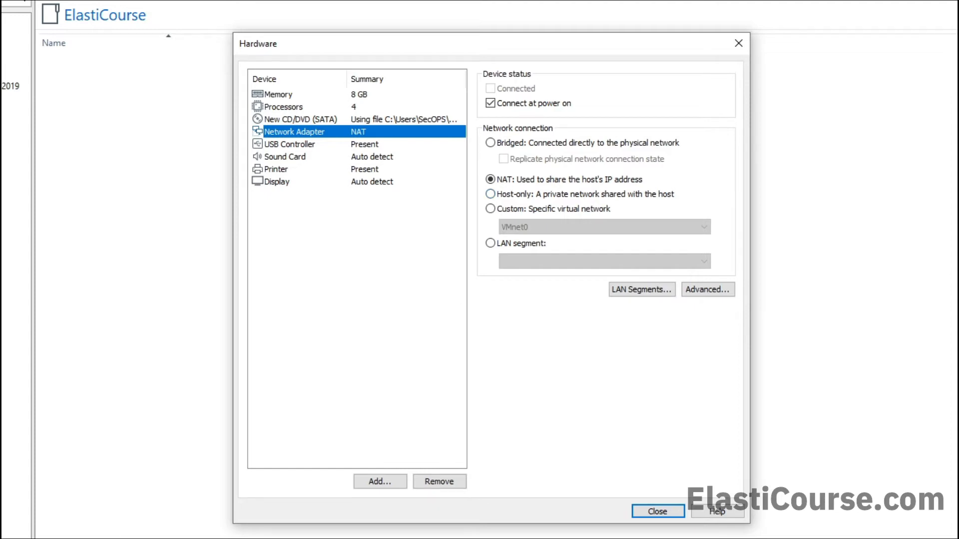
- Bring Command Prompt forward and highlight the VMnet1 IPv4 address 192.168.159.1
key(alt+Tab)
scroll(284, 353, up, 1)
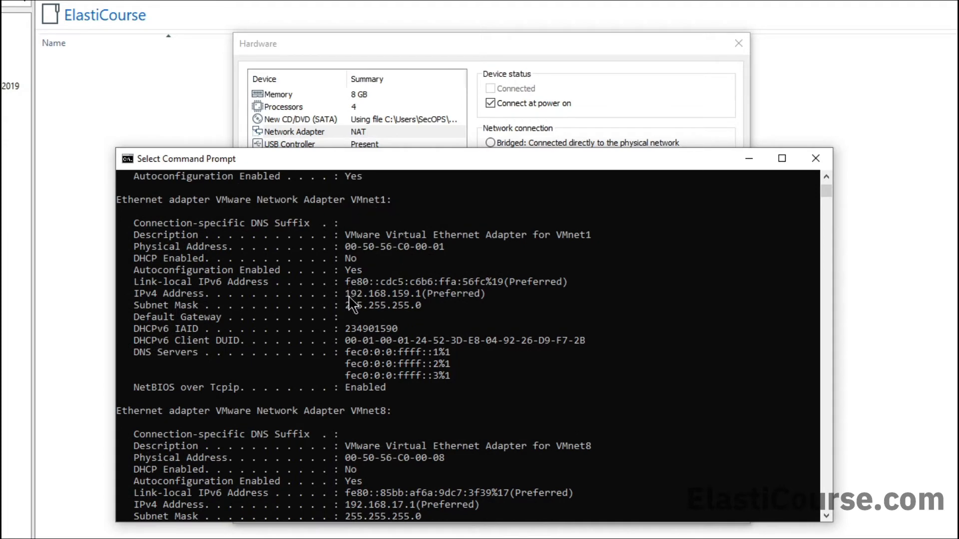
drag(344, 294, 417, 297)
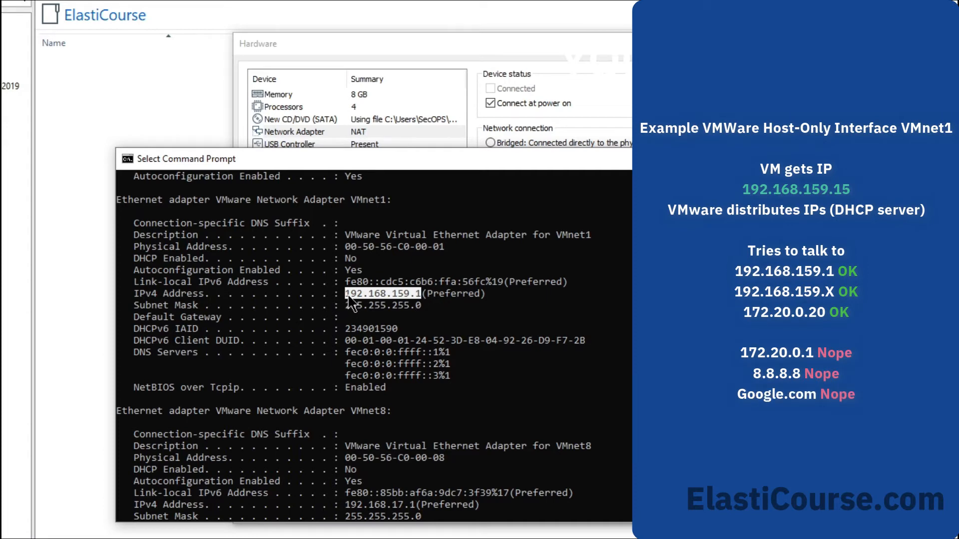
- Scroll up the ipconfig output to review the Ethernet and Wi-Fi adapter addresses
scroll(414, 302, up, 6)
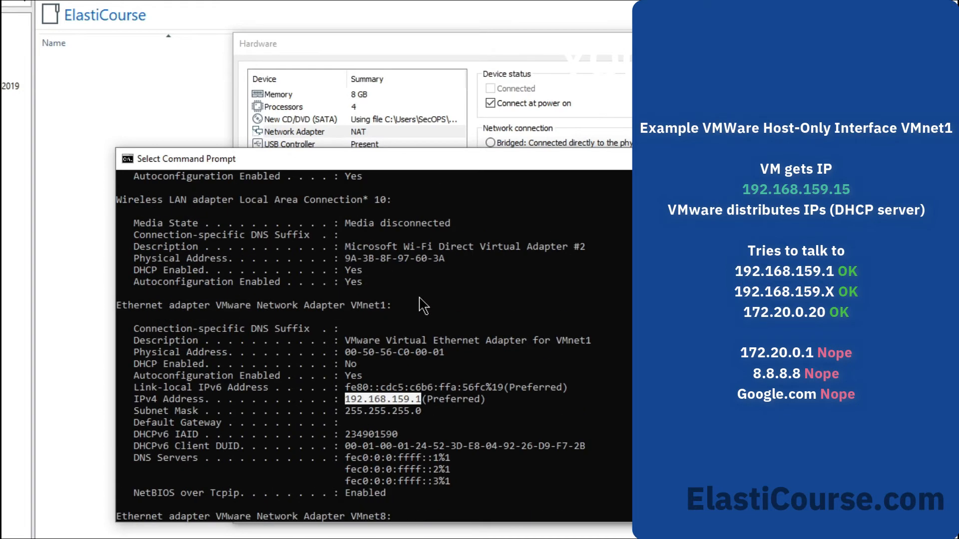
scroll(420, 304, up, 8)
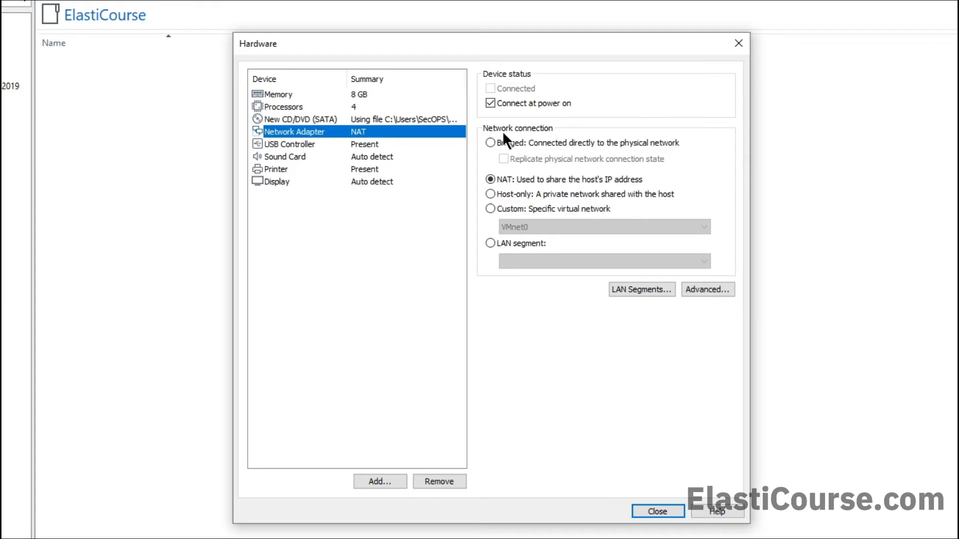
- Switch the VM's network adapter from NAT to Bridged and apply it
click(492, 143)
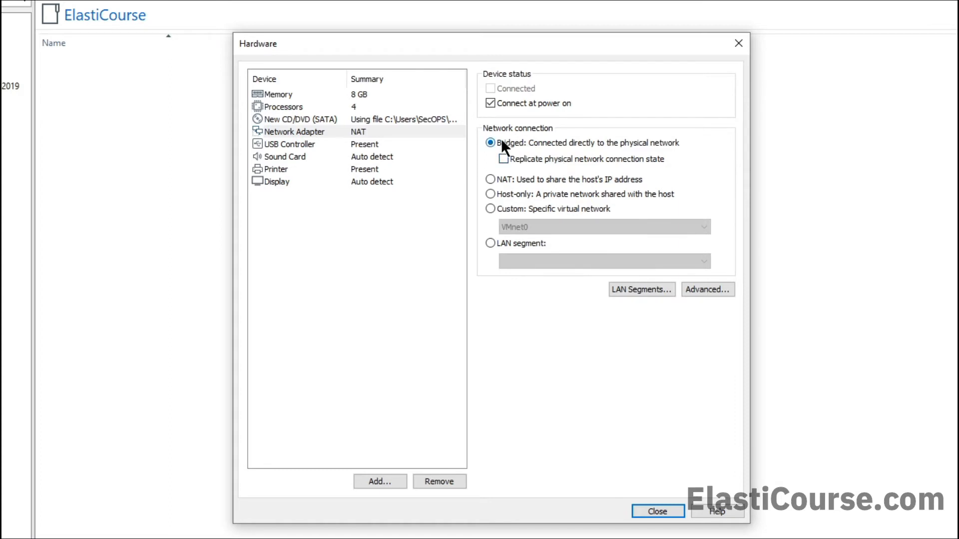
click(391, 352)
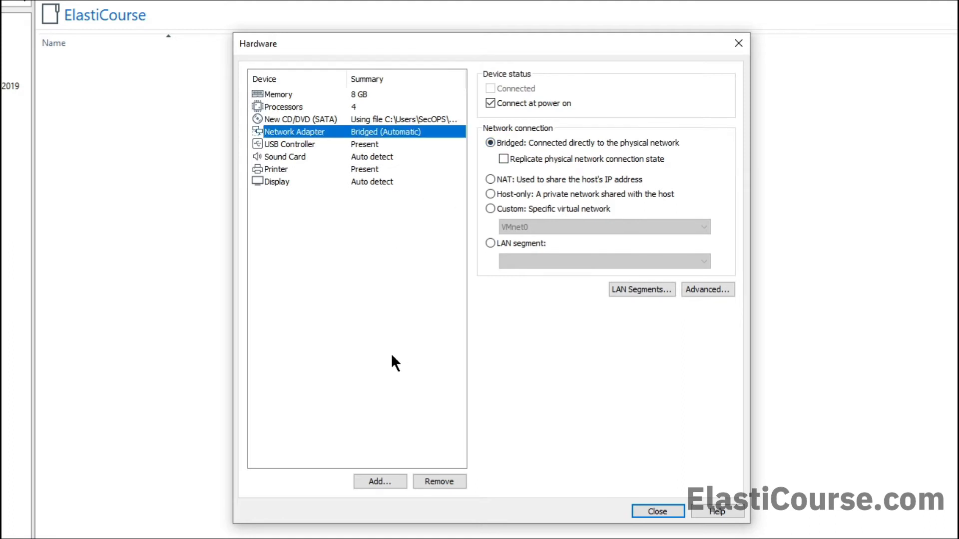
- Add a second network adapter, on NAT, to the virtual machine
click(373, 480)
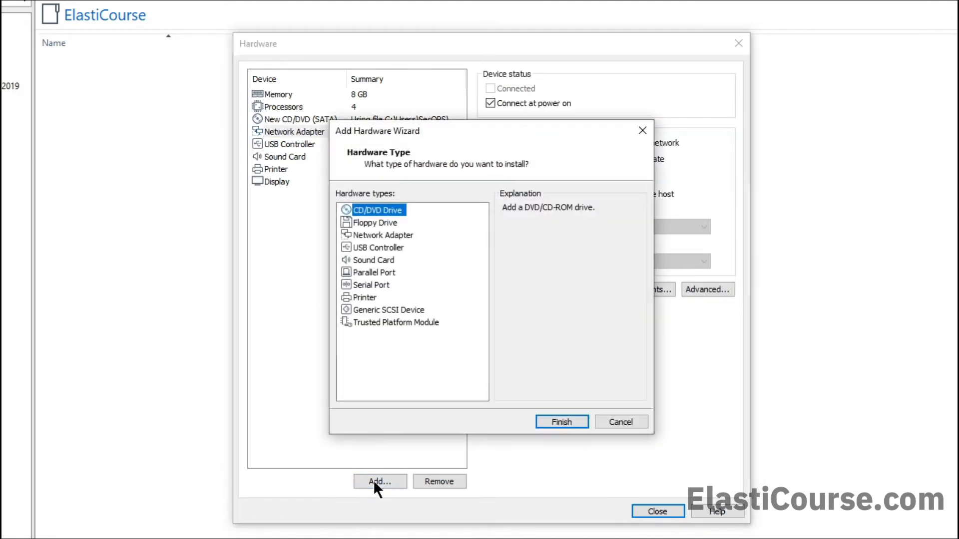
click(378, 235)
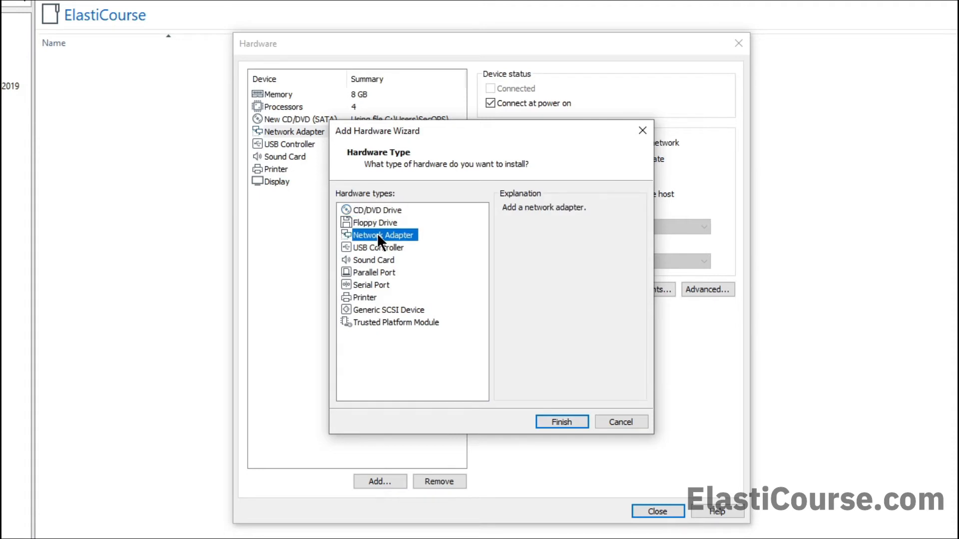
click(568, 424)
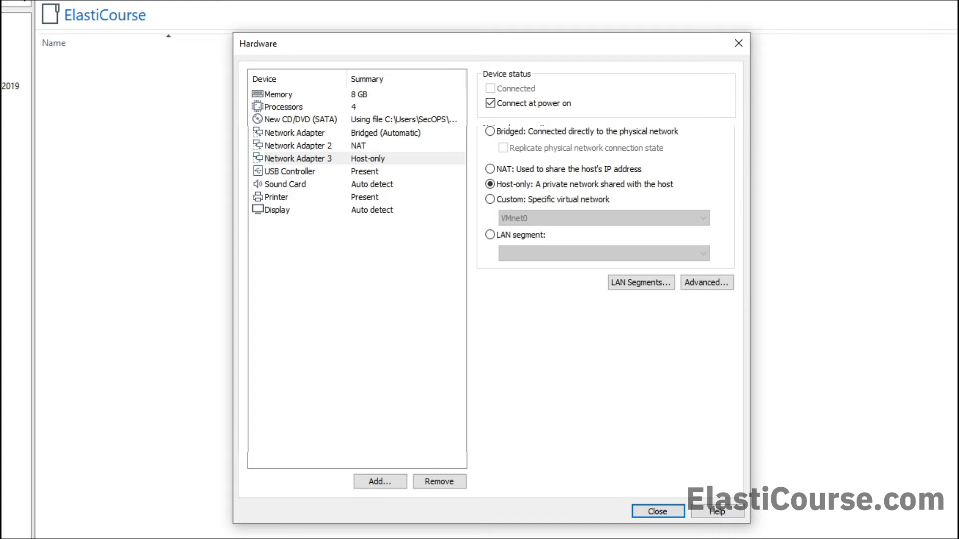
- Close the hardware settings, finish creating ElastiCourse-Checkpoint, and power it on
click(652, 510)
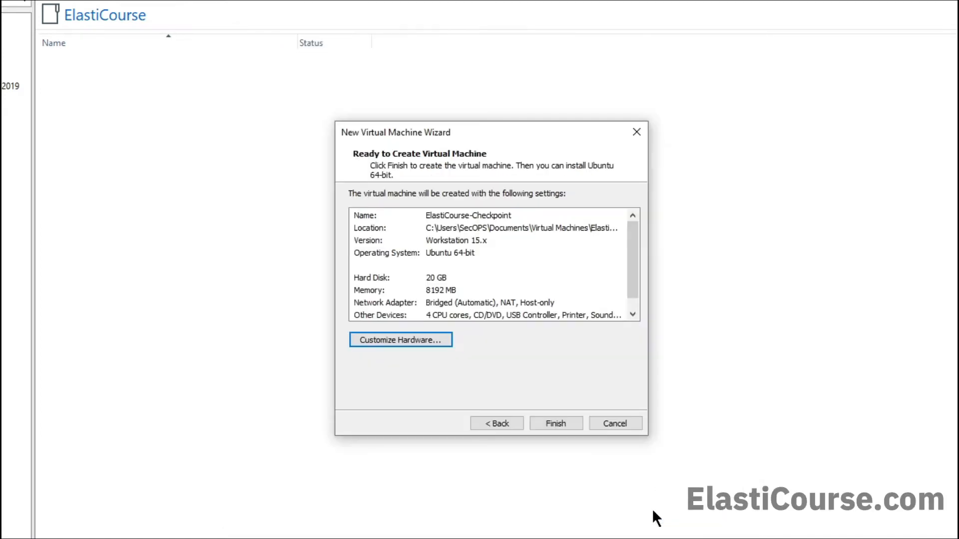
click(564, 424)
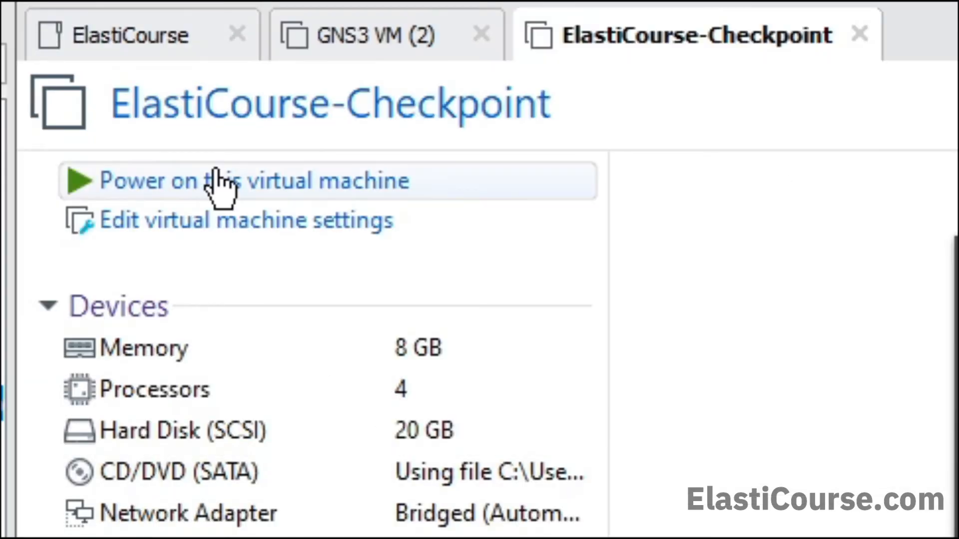
click(217, 172)
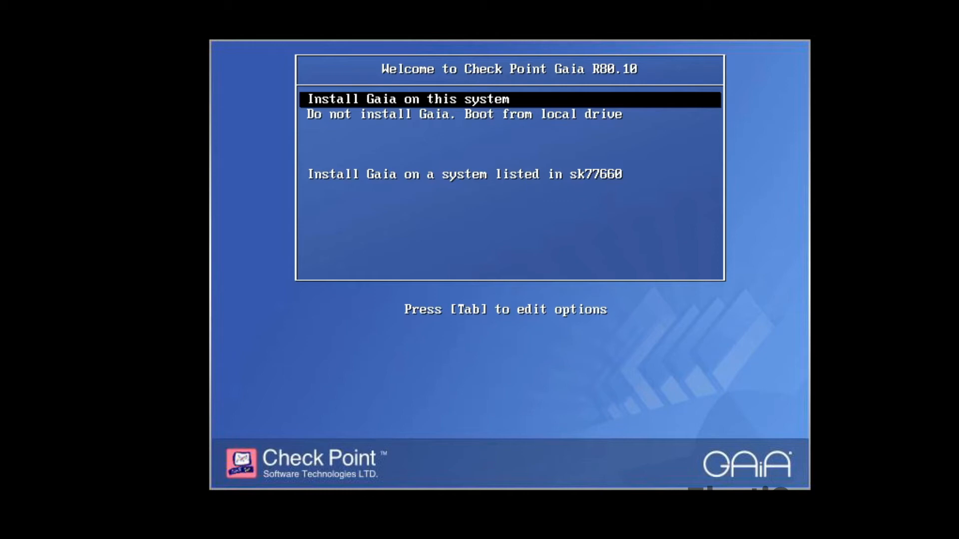
- Choose Install Gaia on this system, confirm the welcome screen, and keep the US keyboard
key(Down)
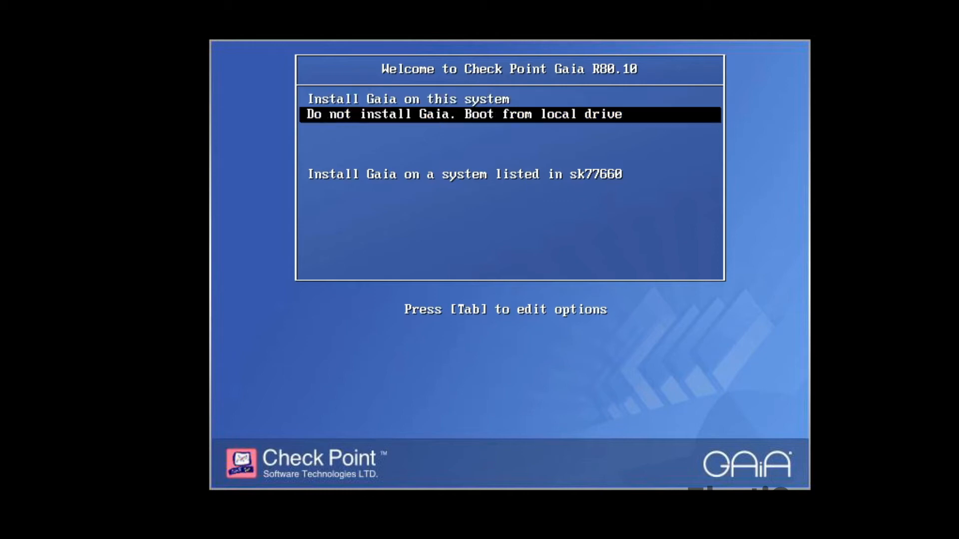
key(Up)
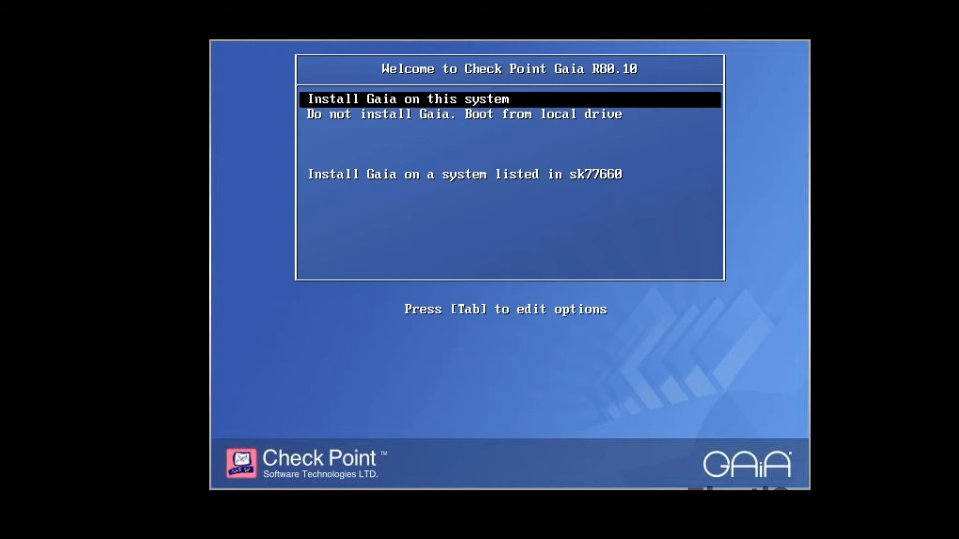
key(Return)
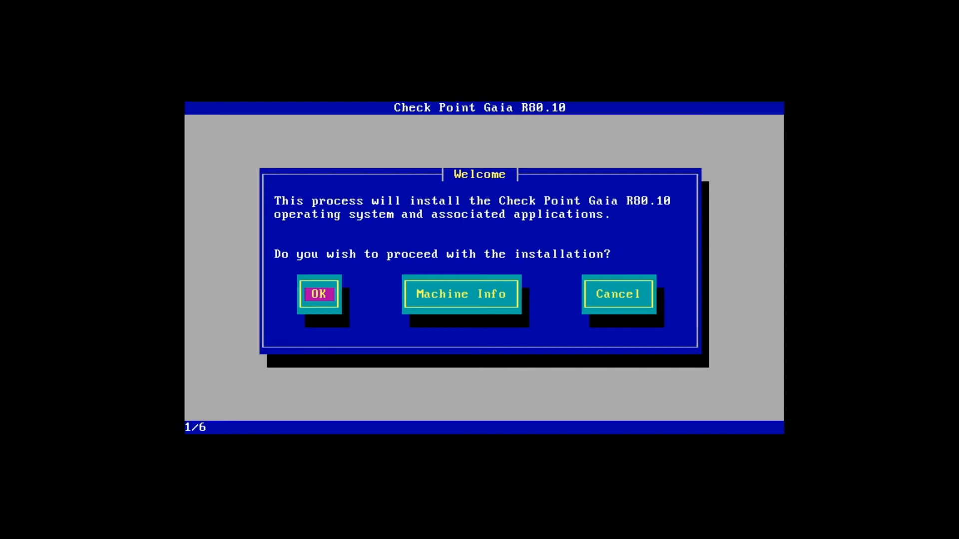
key(Return)
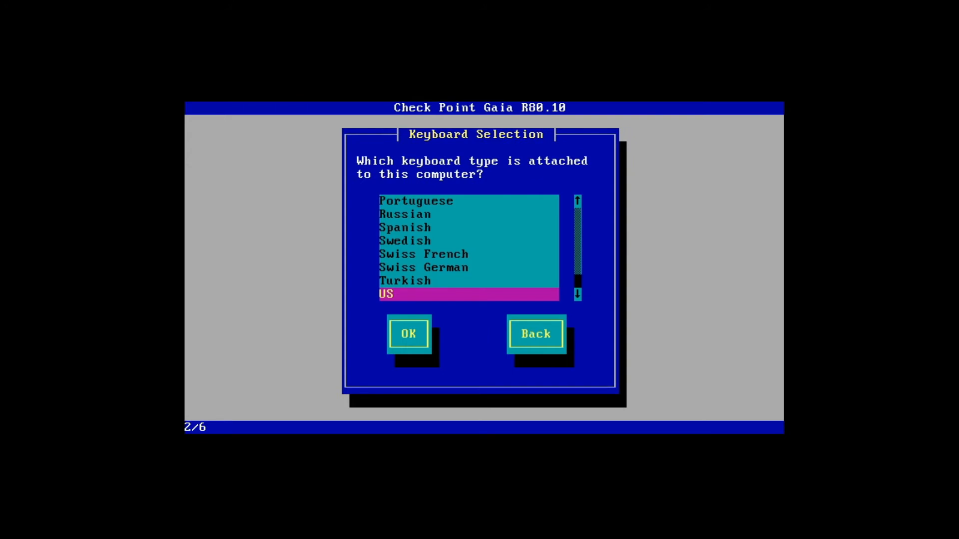
key(Return)
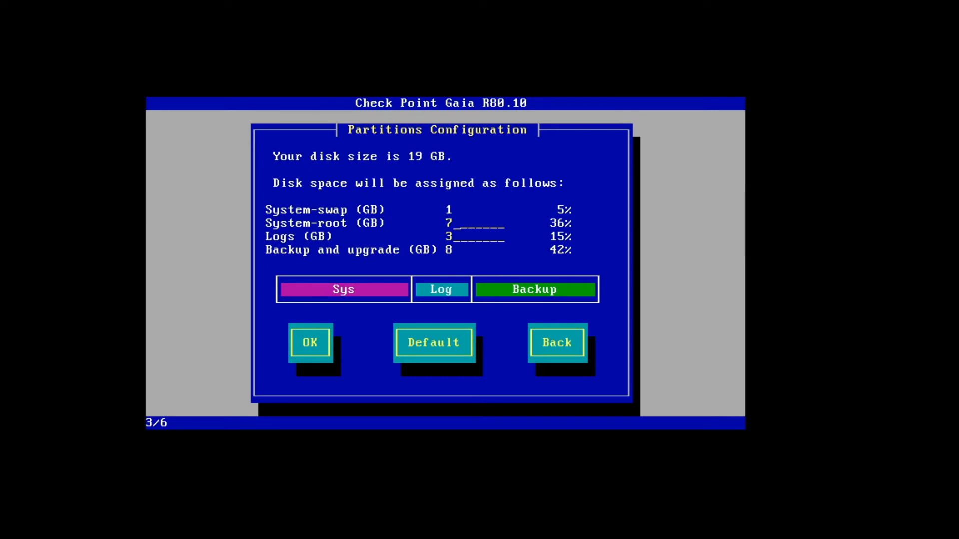
- Accept the default partition layout, then enter and confirm the admin account password
key(Tab)
key(Return)
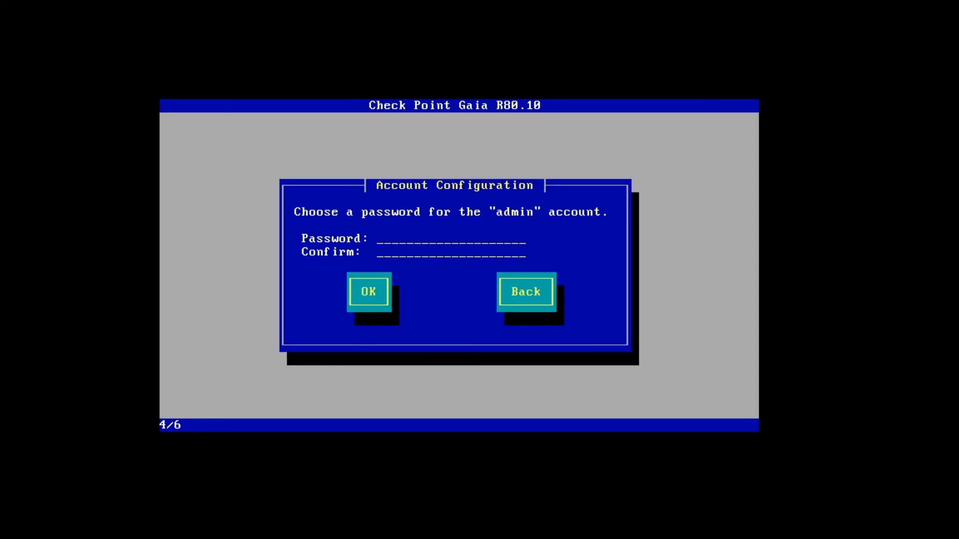
text(*********)
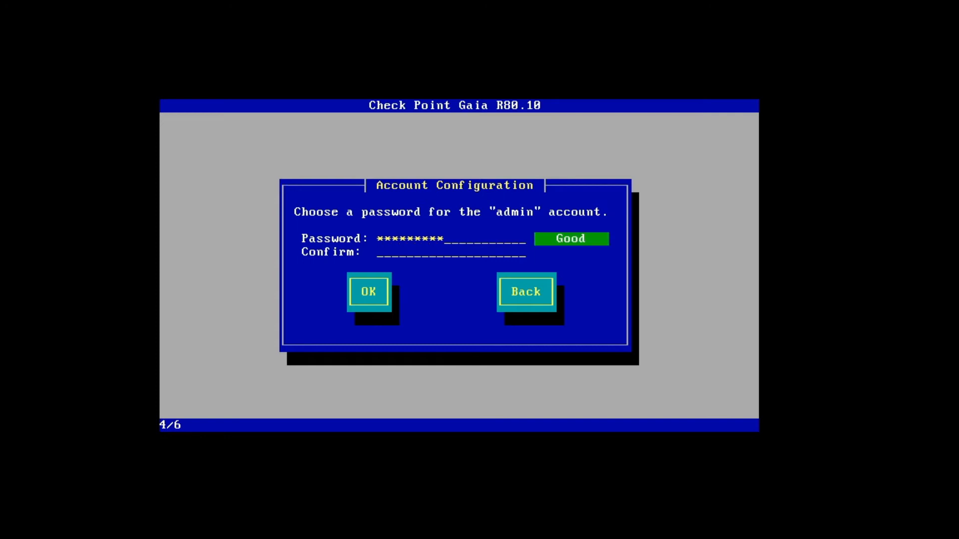
key(Tab)
text(*********)
key(Tab)
key(Return)
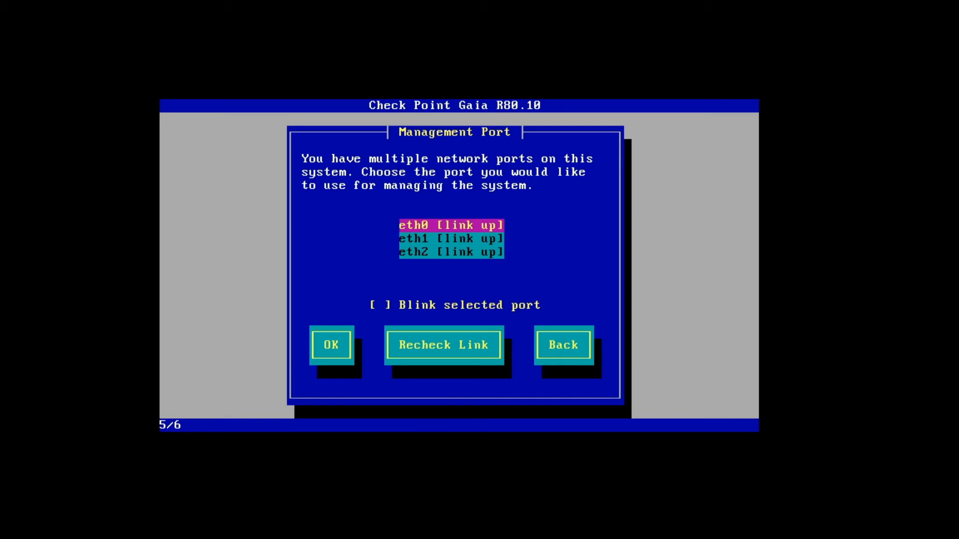
- Pick eth0, rather than eth1 or eth2, as Gaia's management interface
key(Down)
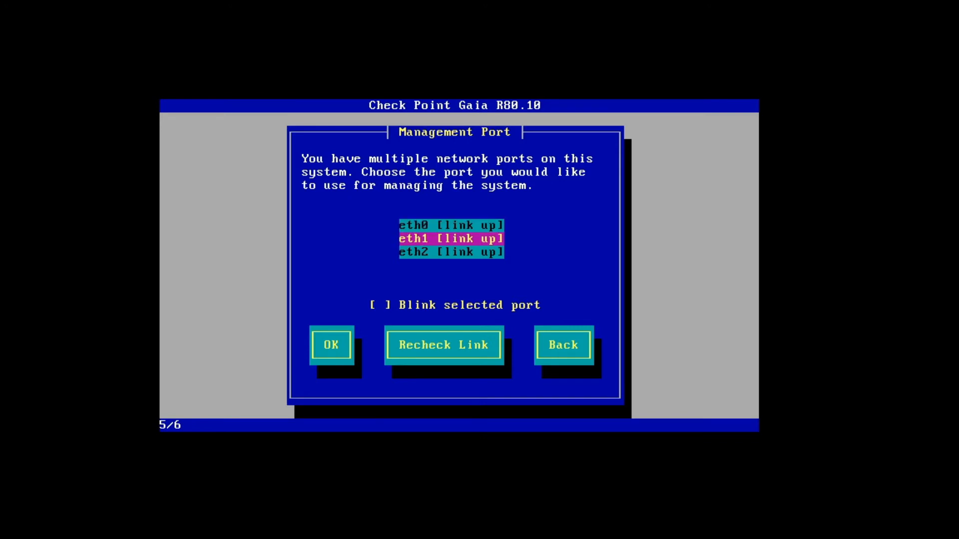
key(Down)
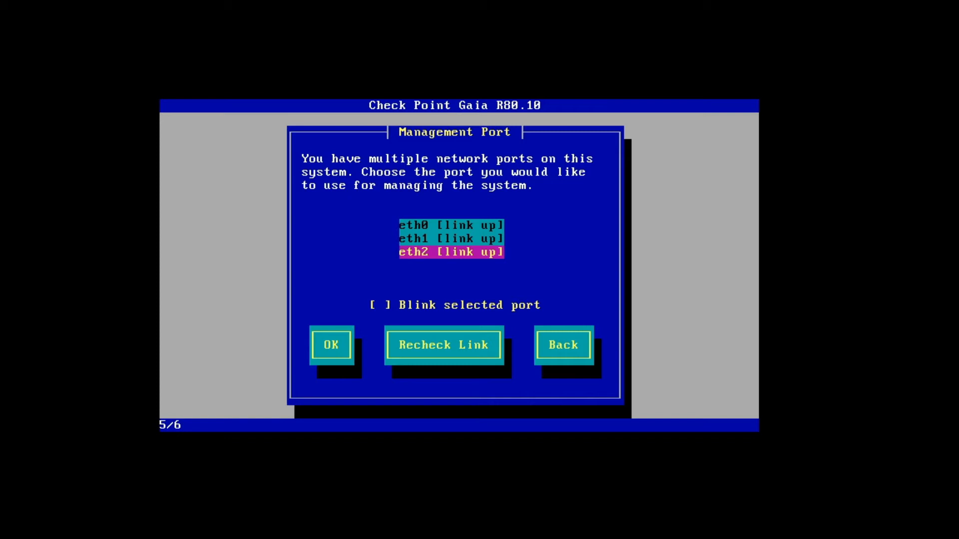
key(Up)
key(Up)
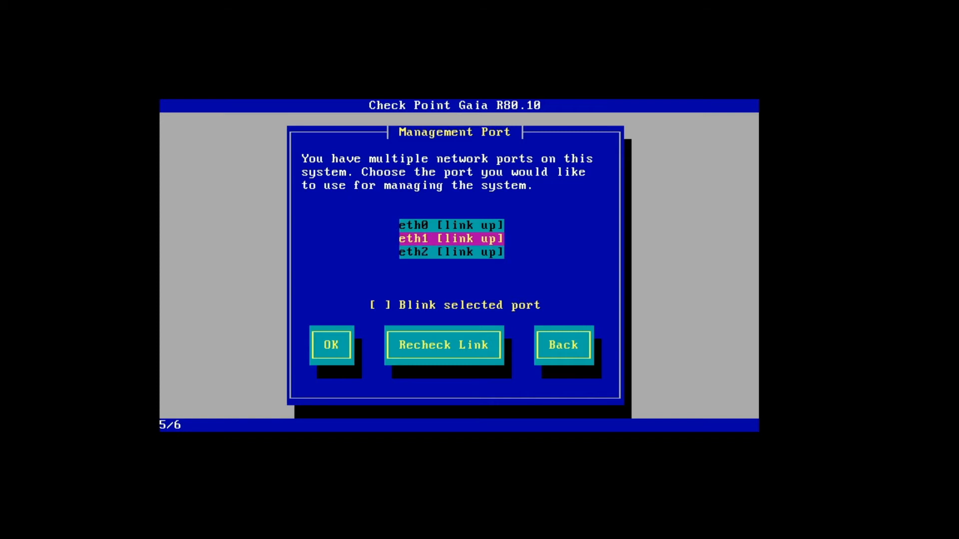
key(Return)
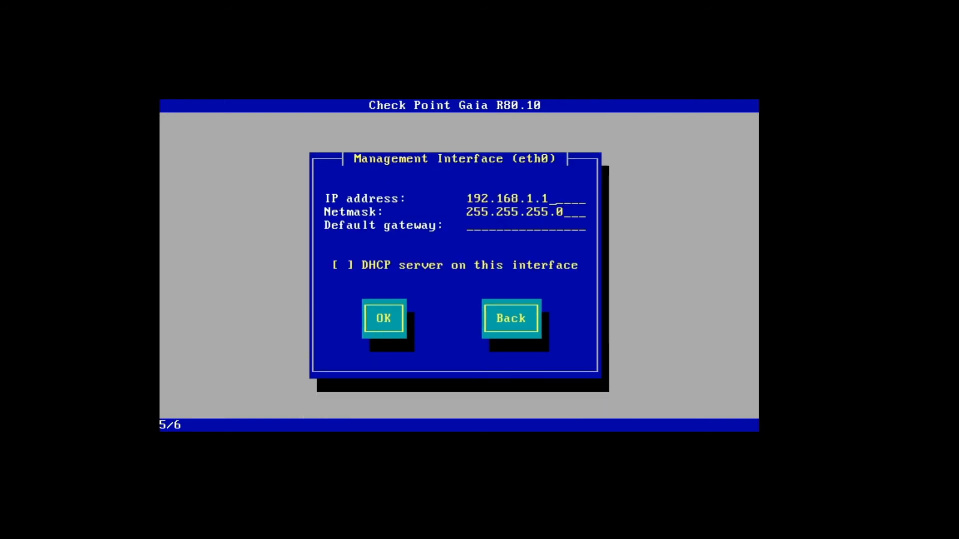
- Give eth0 the address 172.20.0.200 with default gateway 172.20.0.1
key(BackSpace)
key(BackSpace)
key(BackSpace)
key(BackSpace)
key(BackSpace)
key(BackSpace)
key(BackSpace)
key(BackSpace)
key(BackSpace)
key(BackSpace)
key(BackSpace)
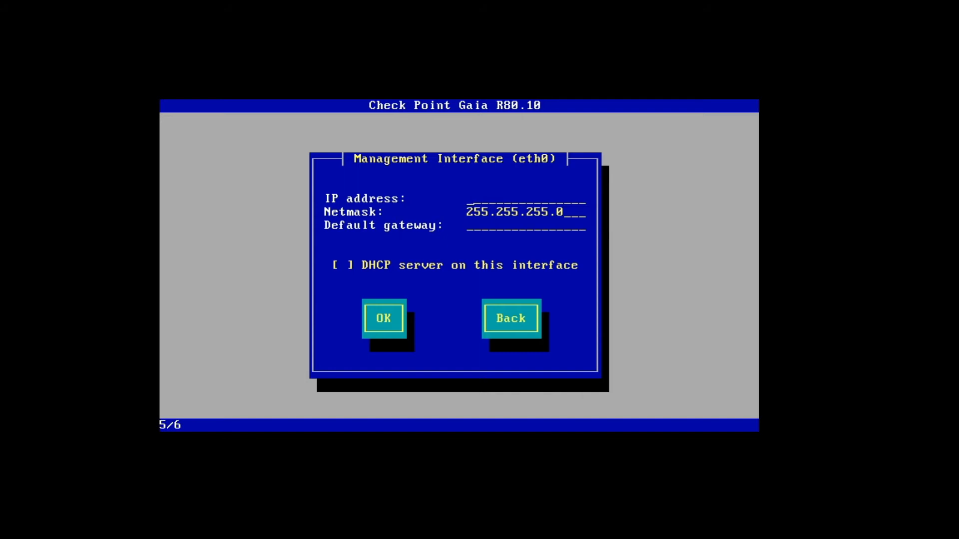
text(172.20.0.200)
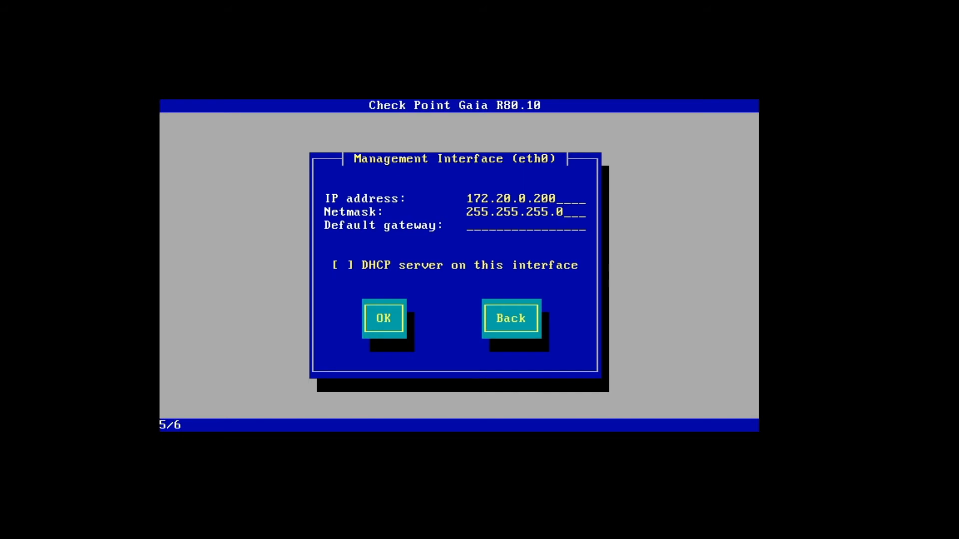
key(Tab)
text(172.20.0.254)
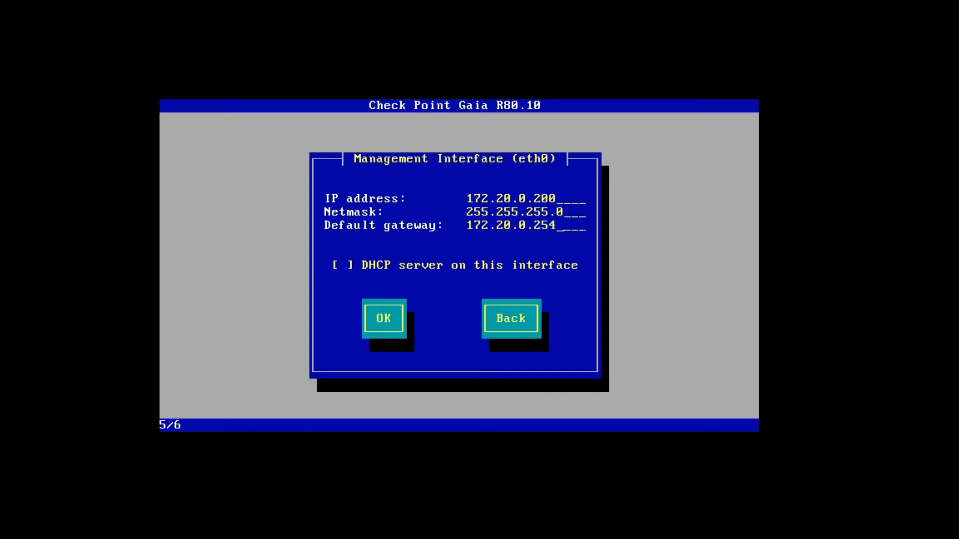
key(BackSpace)
key(BackSpace)
key(BackSpace)
text(1)
key(alt+Tab)
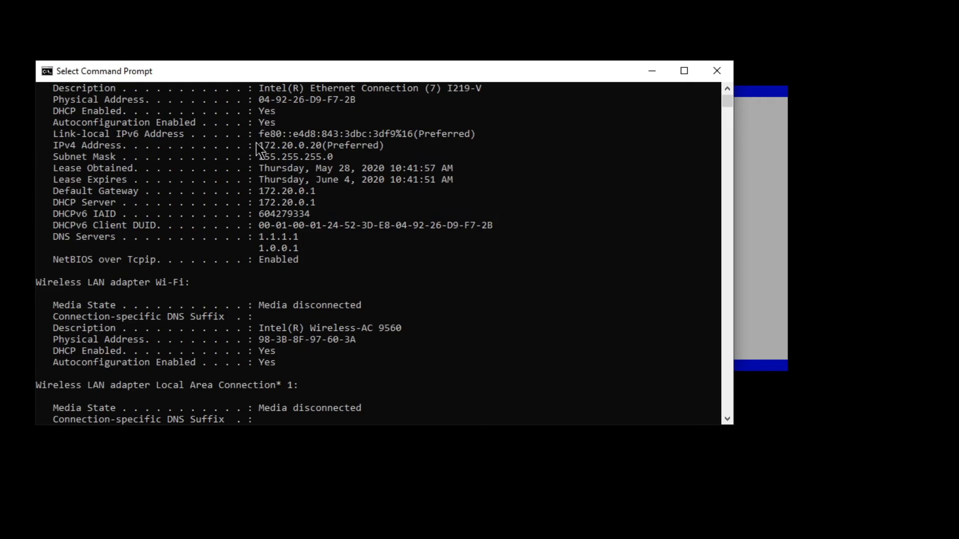
drag(259, 145, 321, 145)
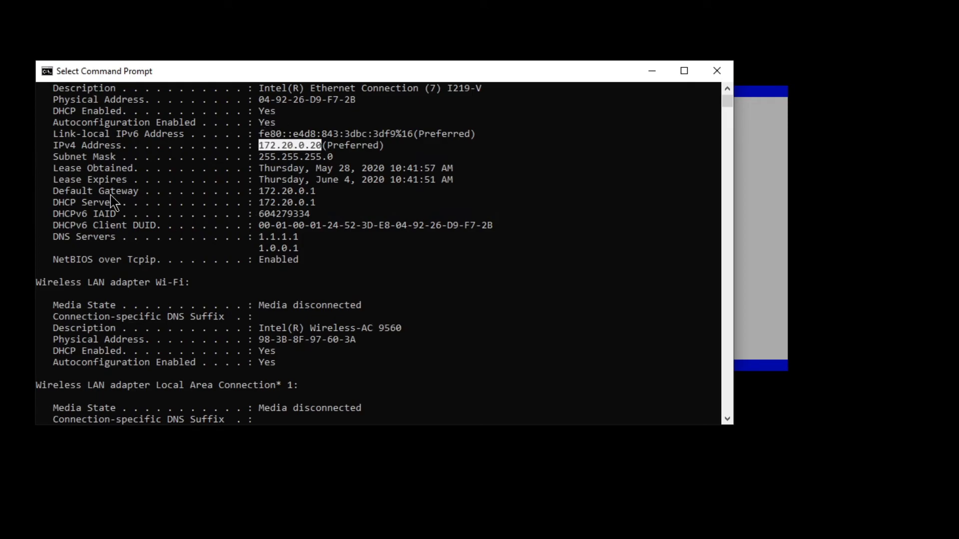
click(50, 191)
drag(54, 194, 313, 197)
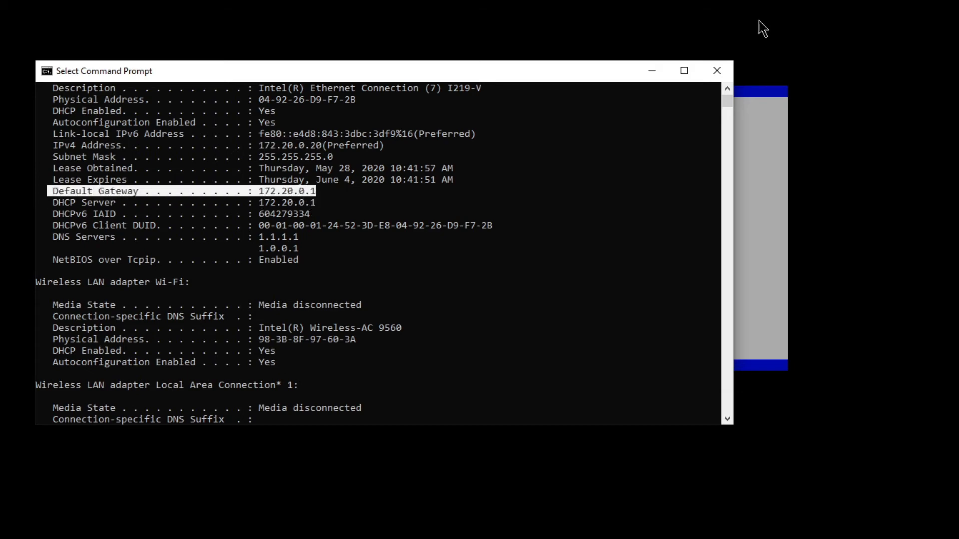
click(659, 71)
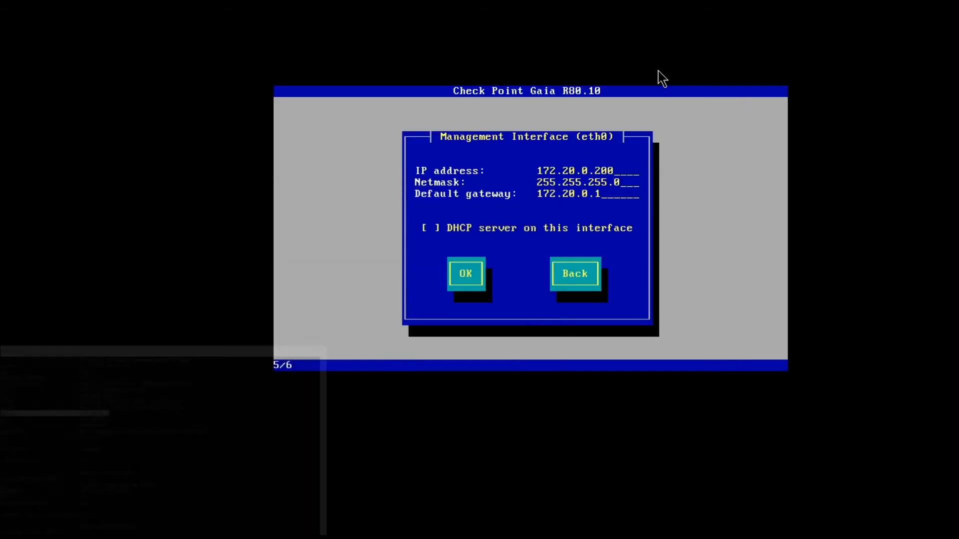
click(473, 275)
- Confirm the eth0 settings, approve formatting the drives, and reboot once installation completes
key(Tab)
key(Tab)
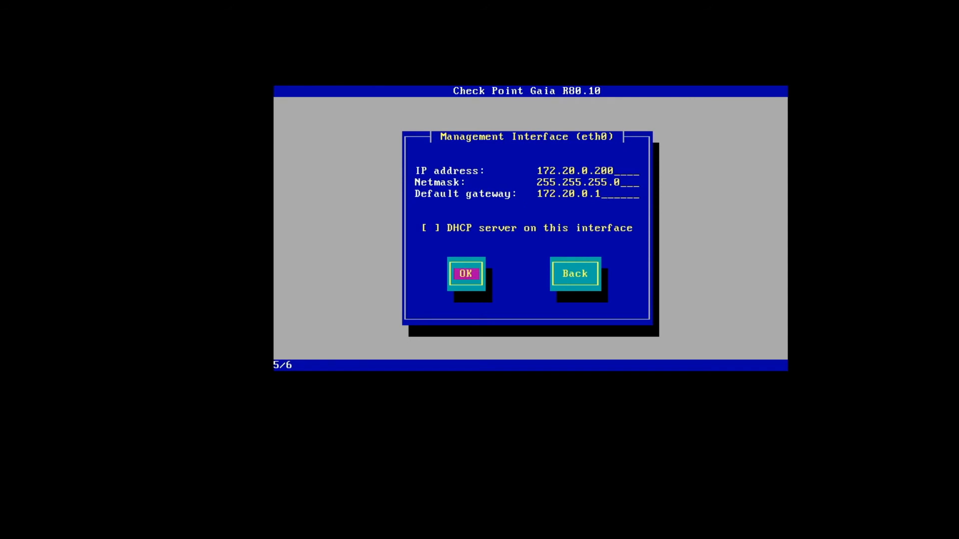
key(Return)
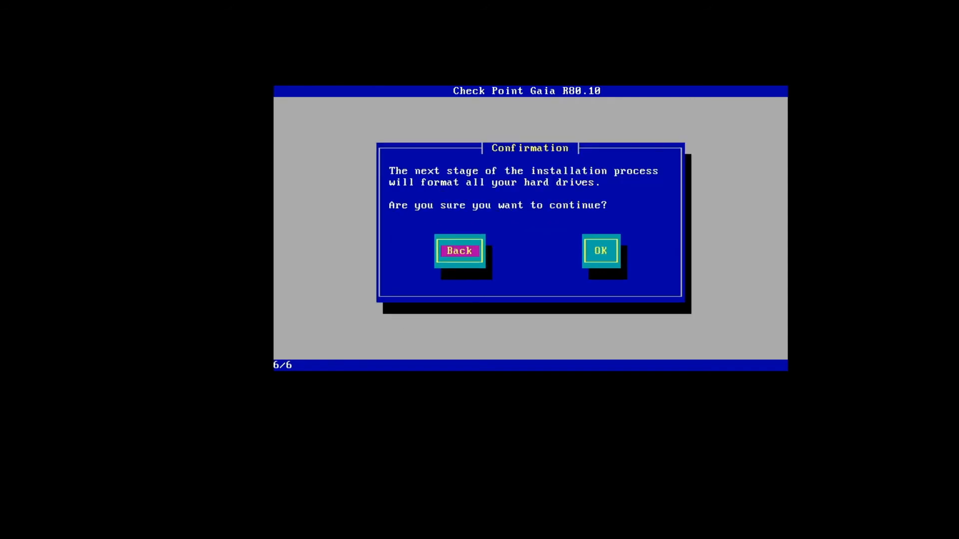
key(Tab)
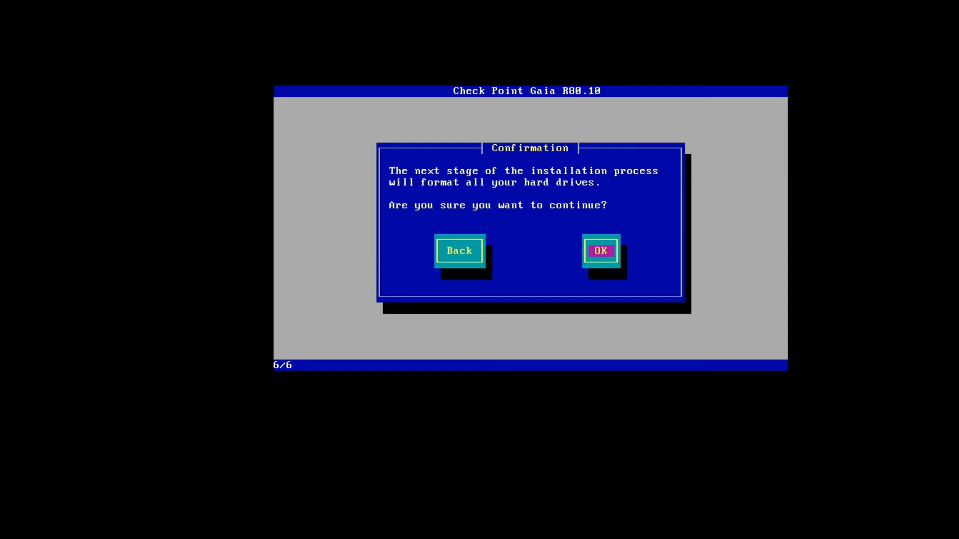
key(Return)
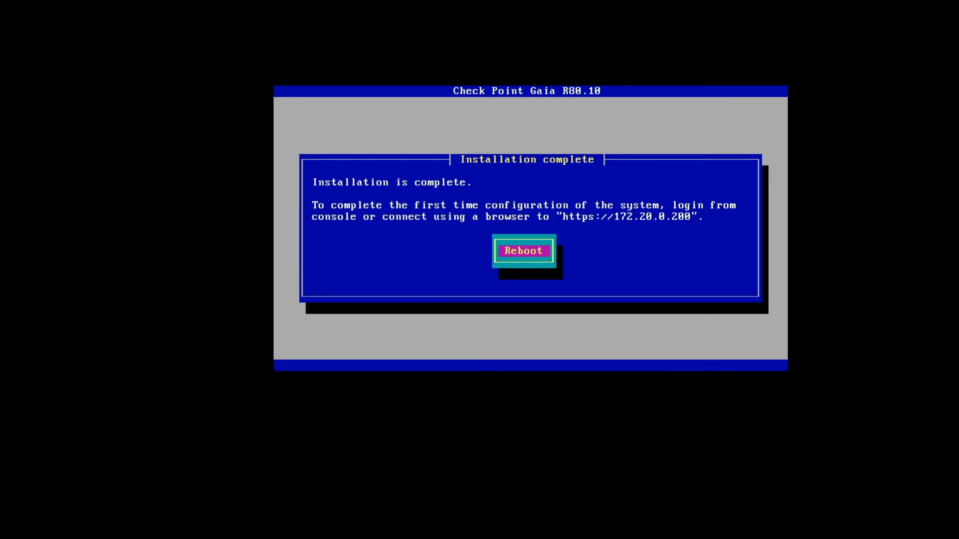
key(Return)
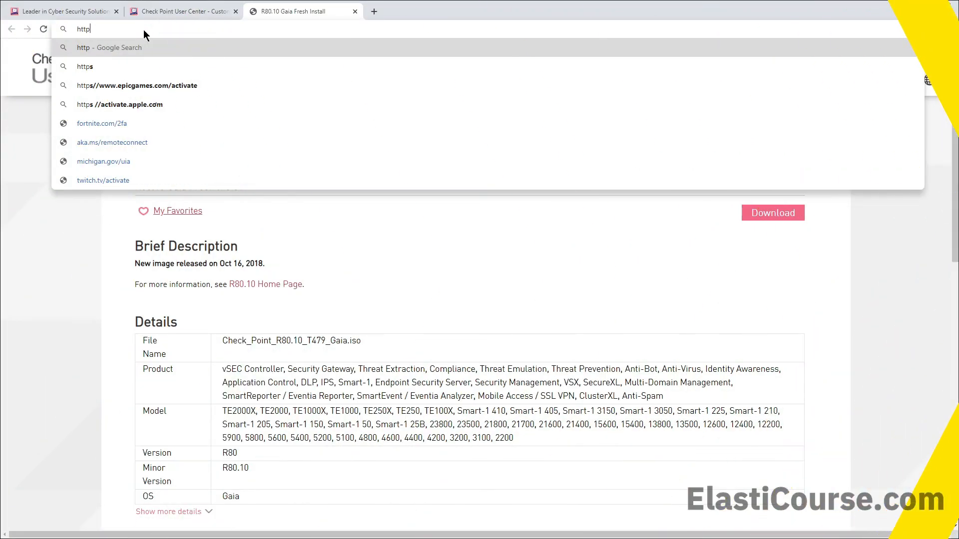
text(s)
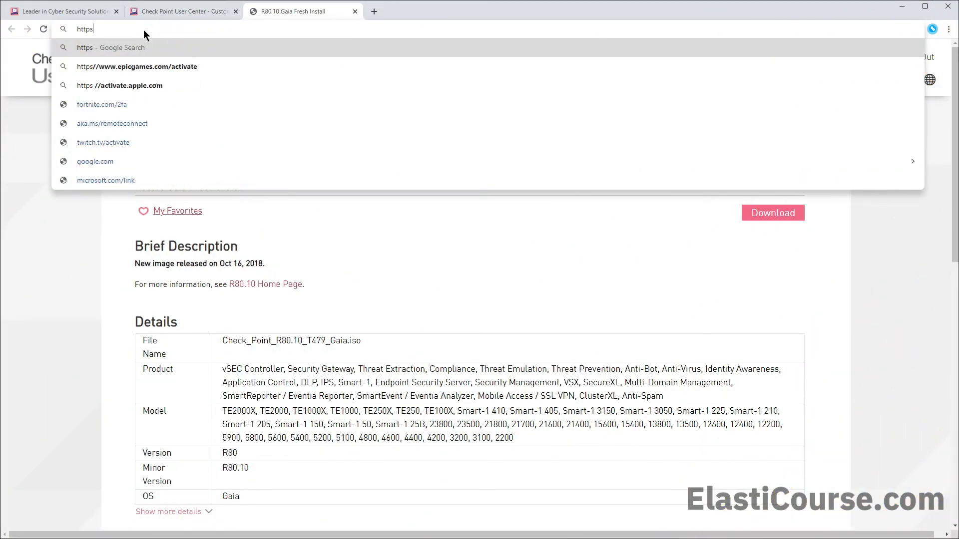
text(://1)
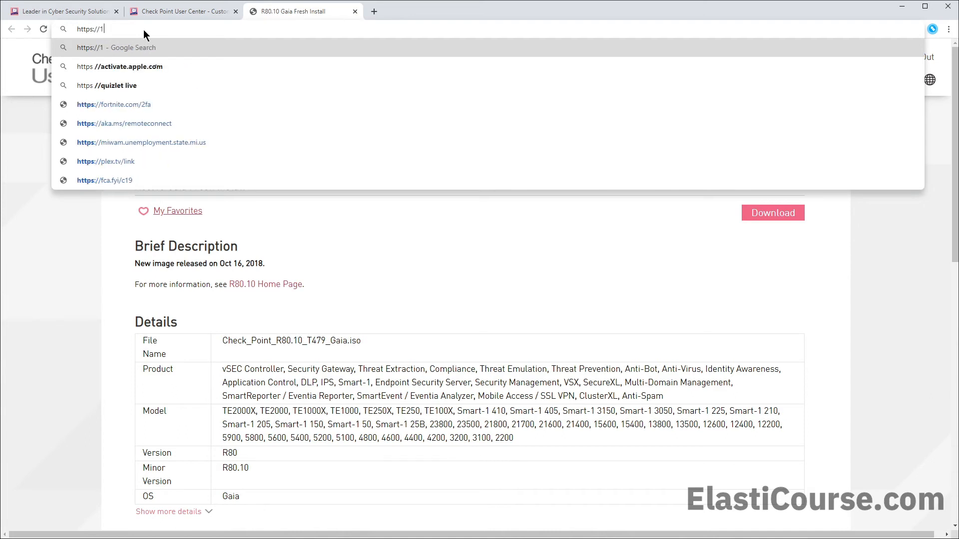
text(72.)
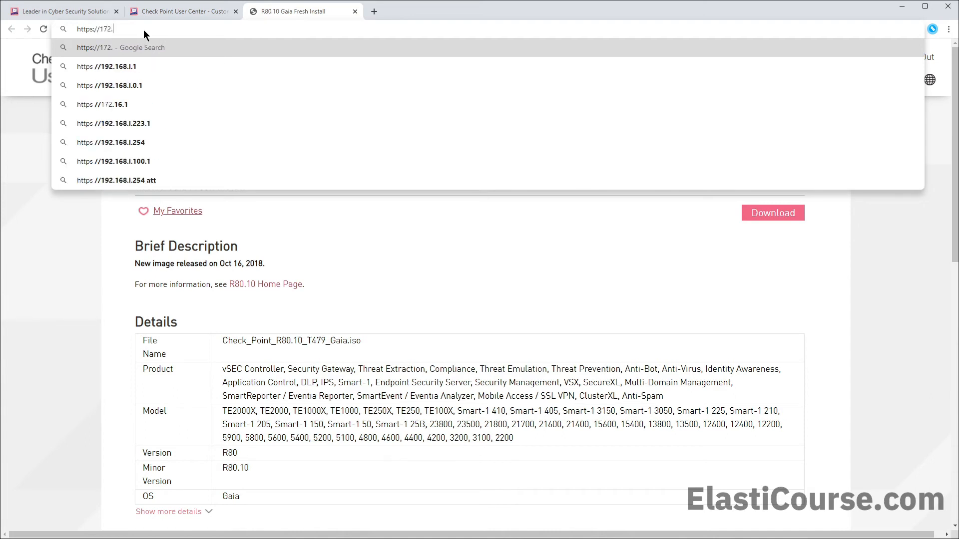
text(20.0.20)
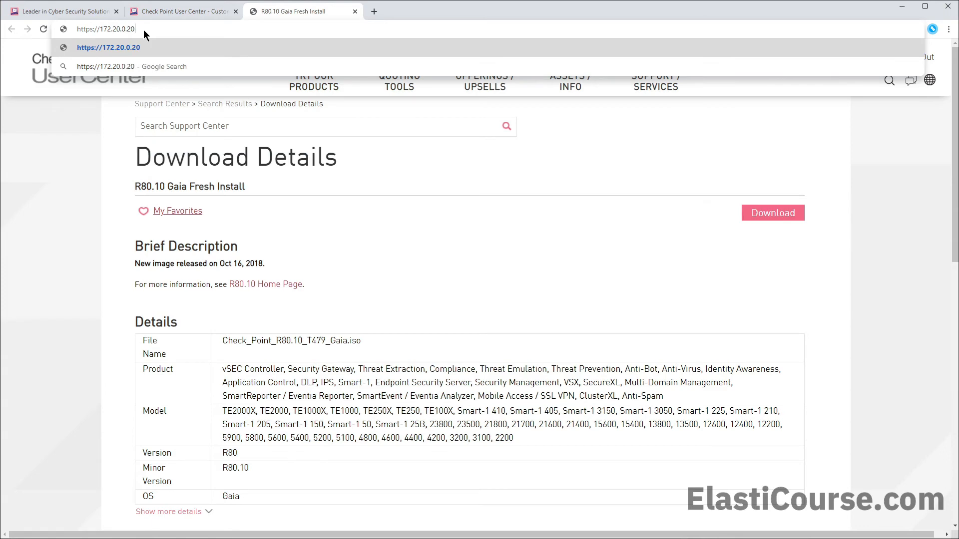
text(0)
key(Return)
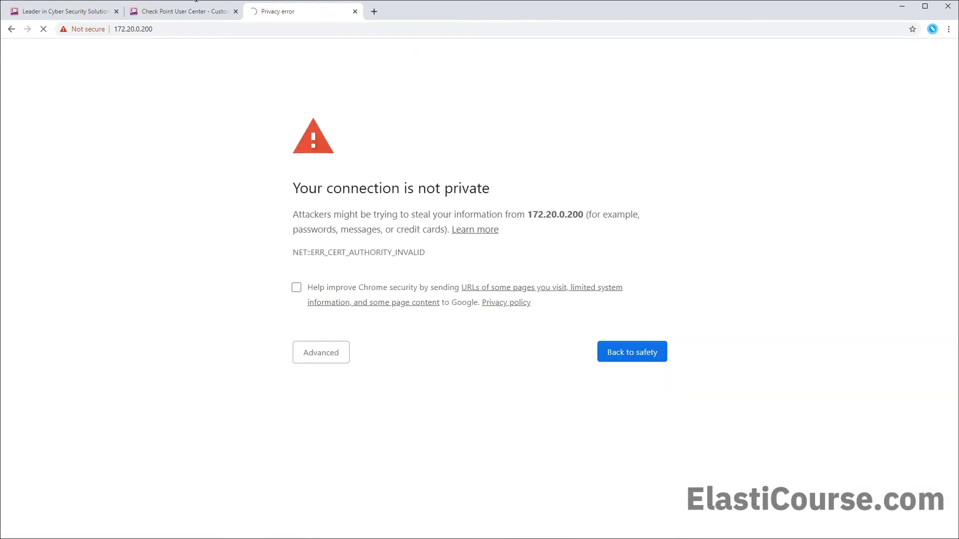
click(308, 353)
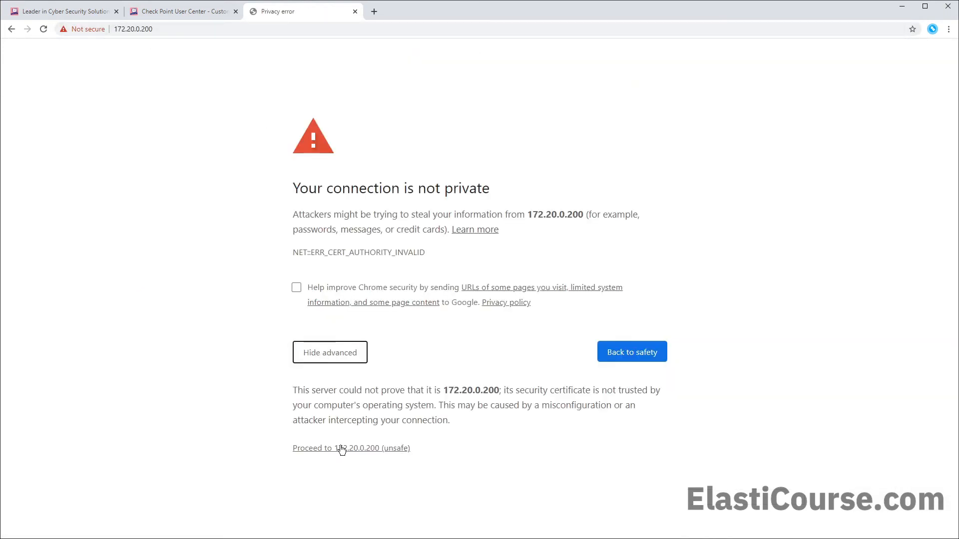
click(339, 448)
text(adm)
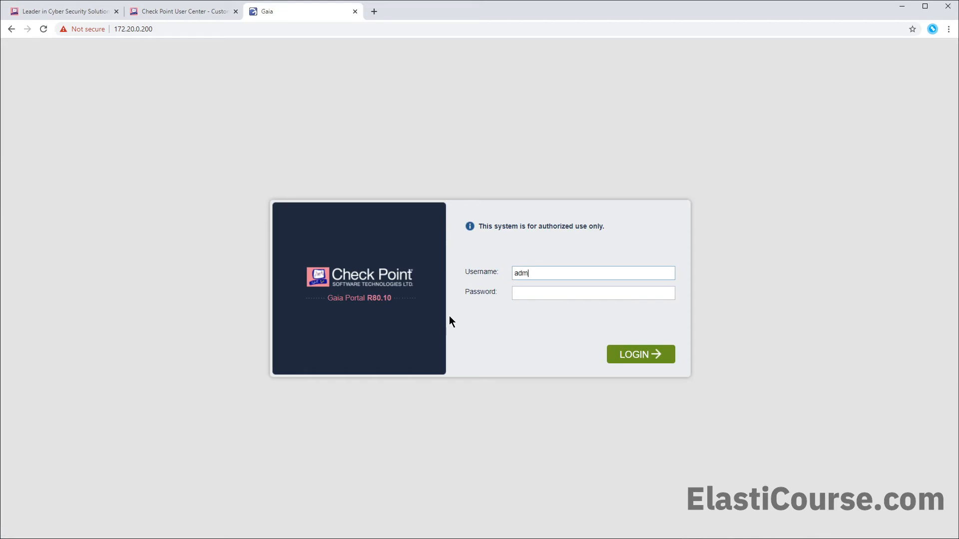
text(****)
- Log in, pass Welcome and Deployment Options, and keep IPv6 off on the management connection
key(Return)
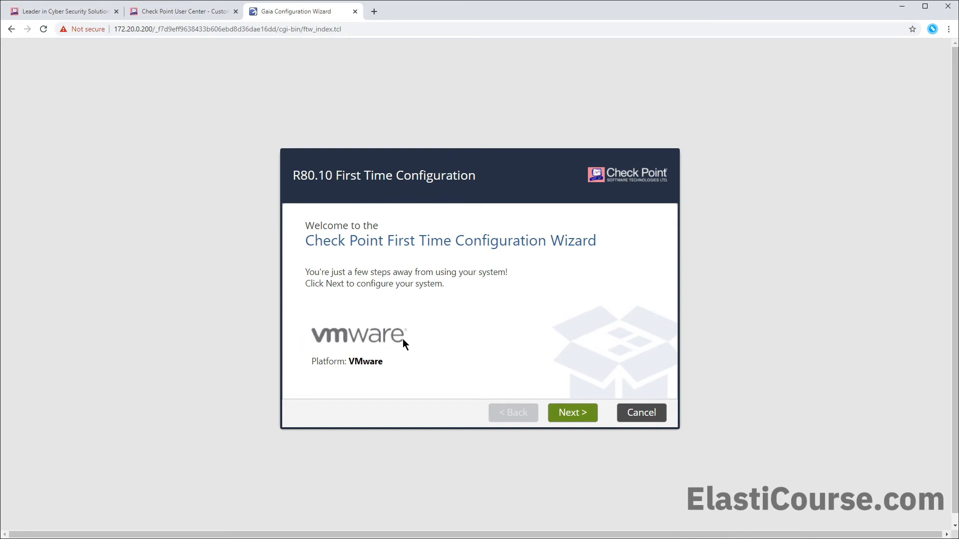
click(567, 415)
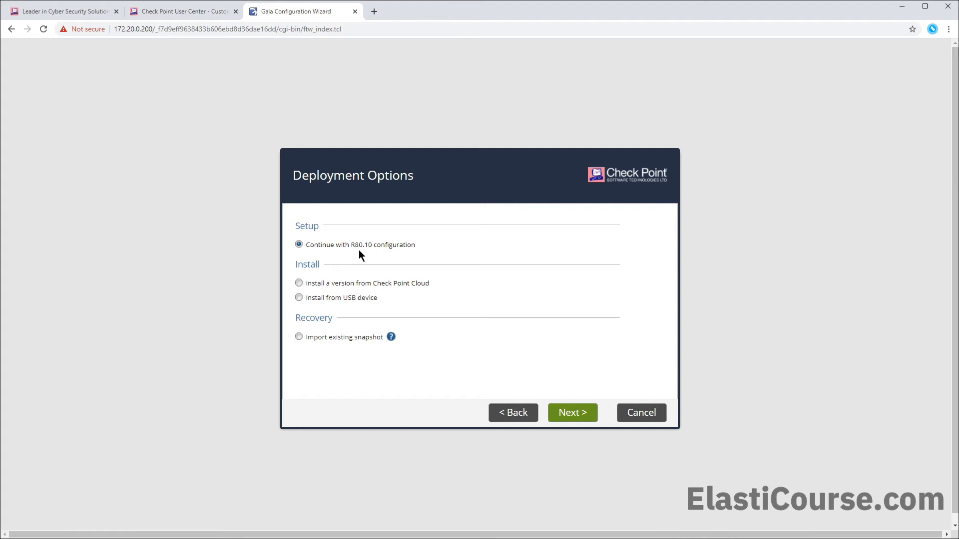
click(556, 413)
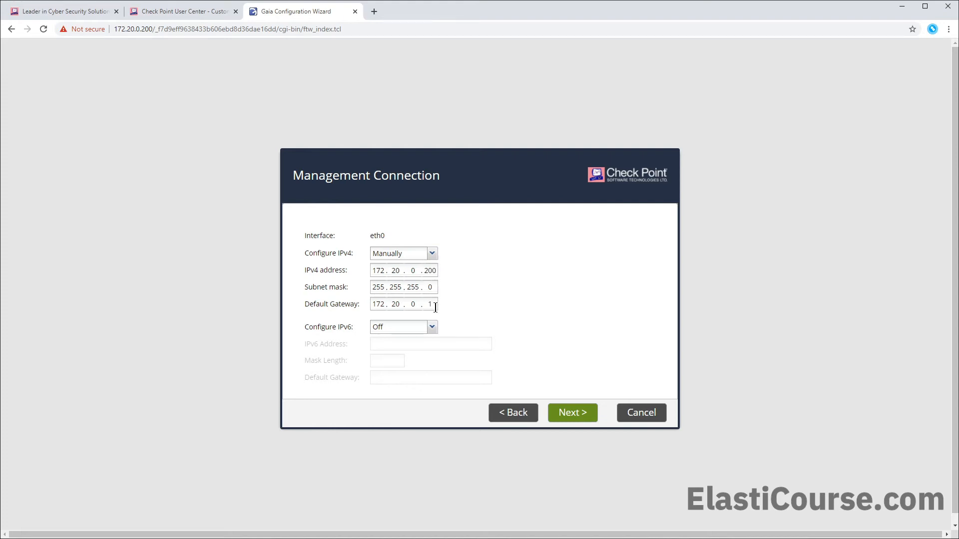
click(433, 327)
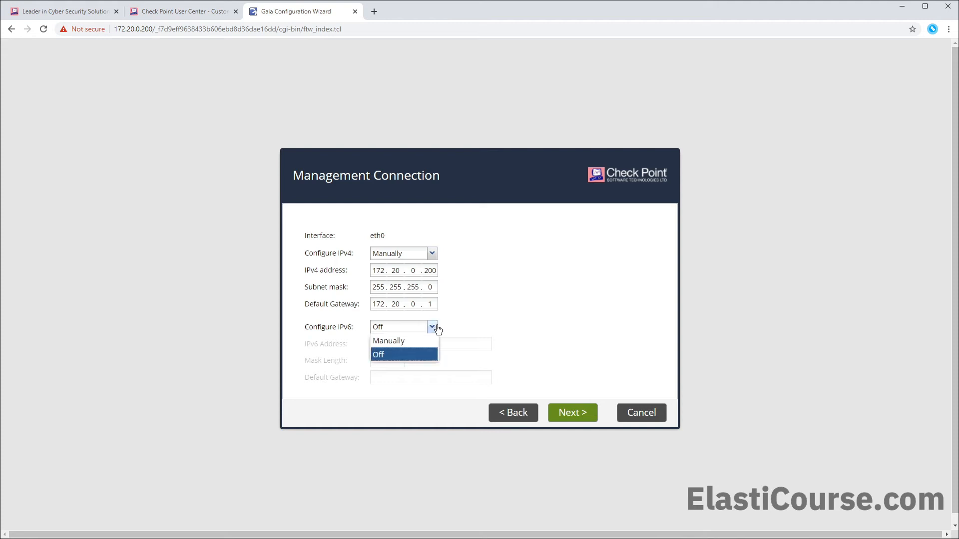
click(478, 312)
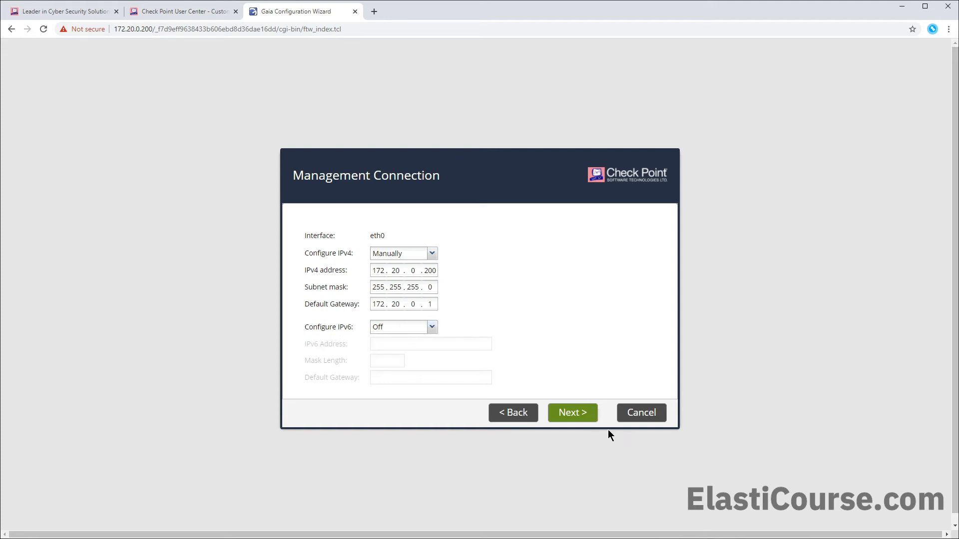
click(567, 412)
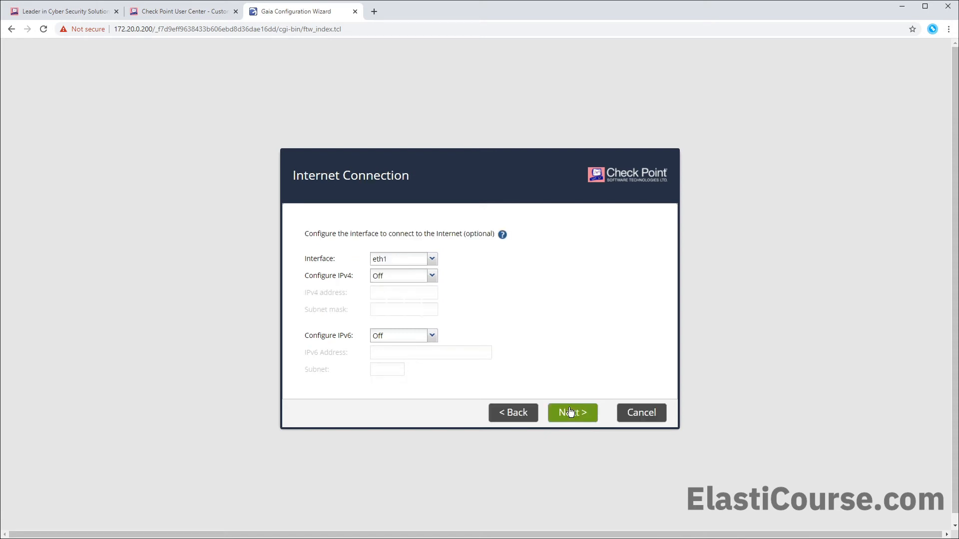
- Keep eth1 as the Internet interface with IPv4 off and continue
mouse_move(320, 235)
click(431, 259)
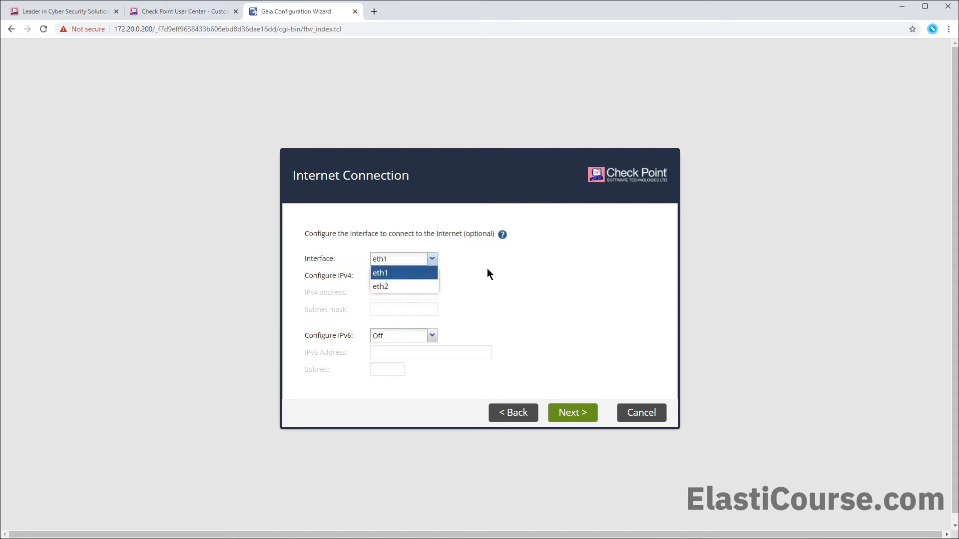
click(487, 268)
click(433, 275)
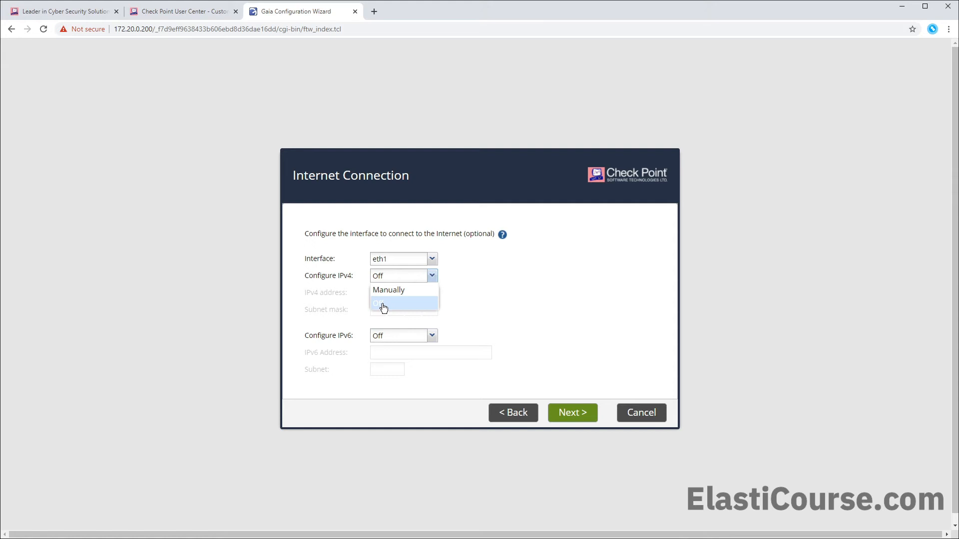
click(520, 291)
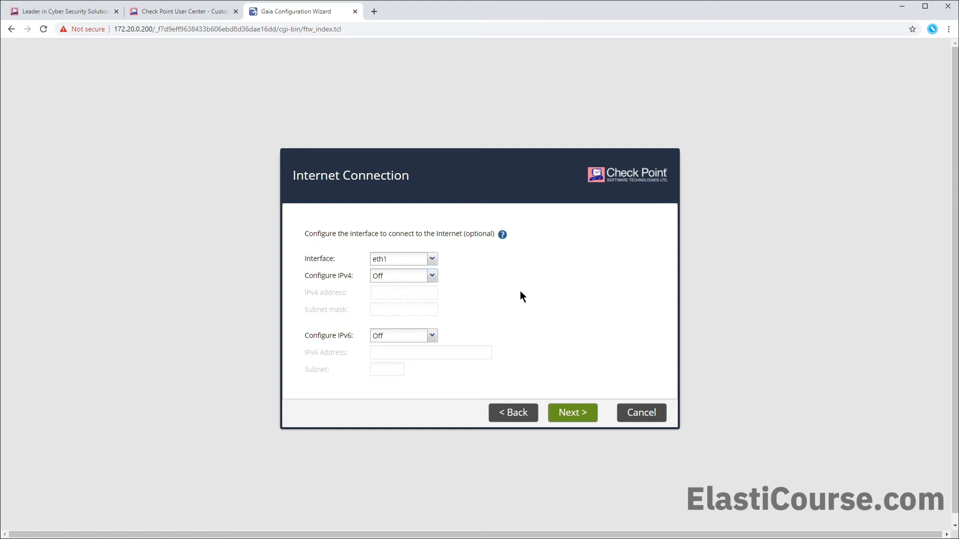
click(561, 416)
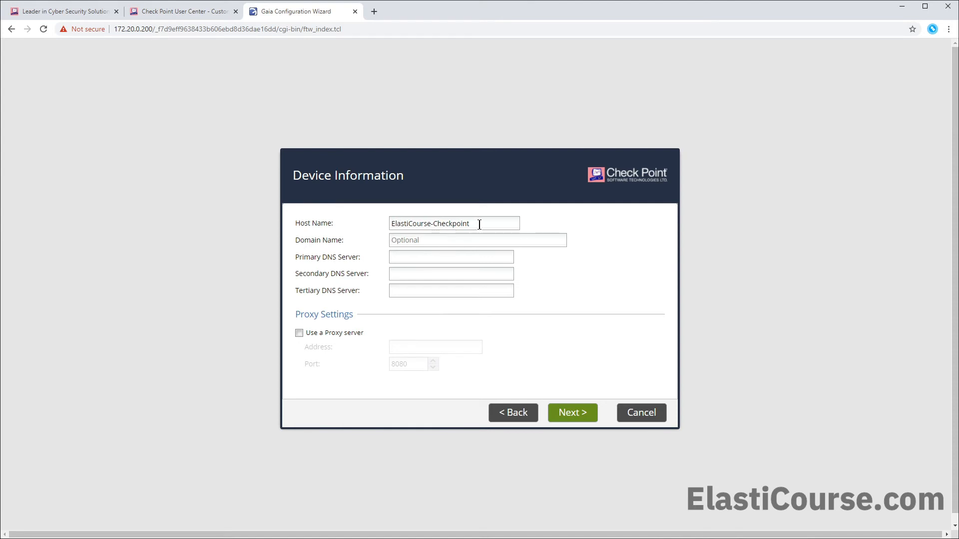
- Set primary DNS 8.8.8.8 and secondary DNS 8.0.0.8, then accept the date and time settings
key(Tab)
click(394, 260)
text(8.8.8.8)
key(Tab)
text(8.0.0.8)
click(569, 413)
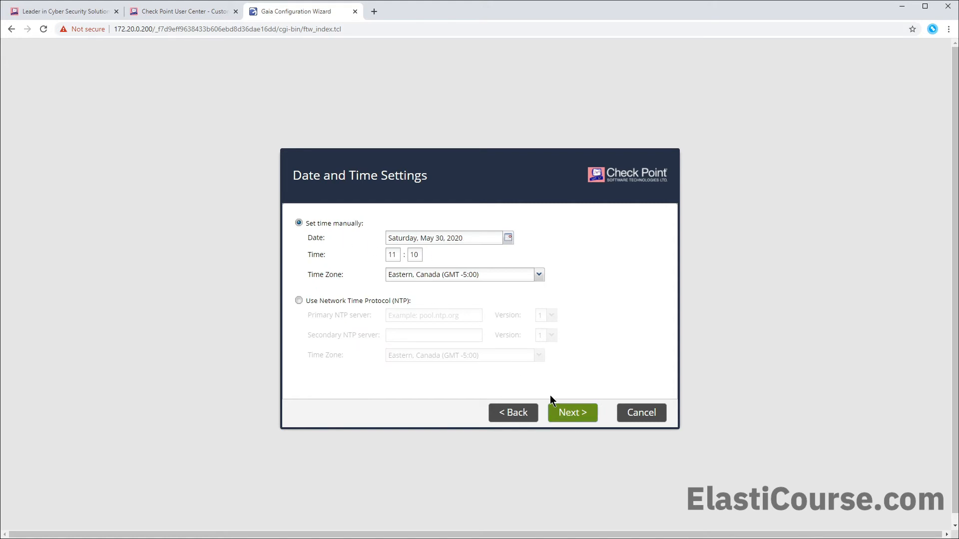
click(567, 421)
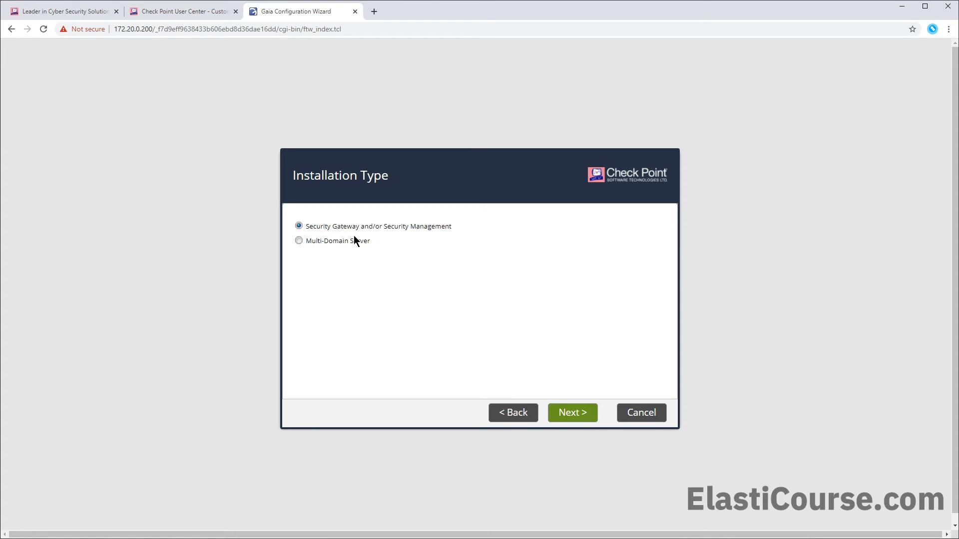
- Keep the gateway-and-management install with both products and use the existing Gaia administrator
click(585, 414)
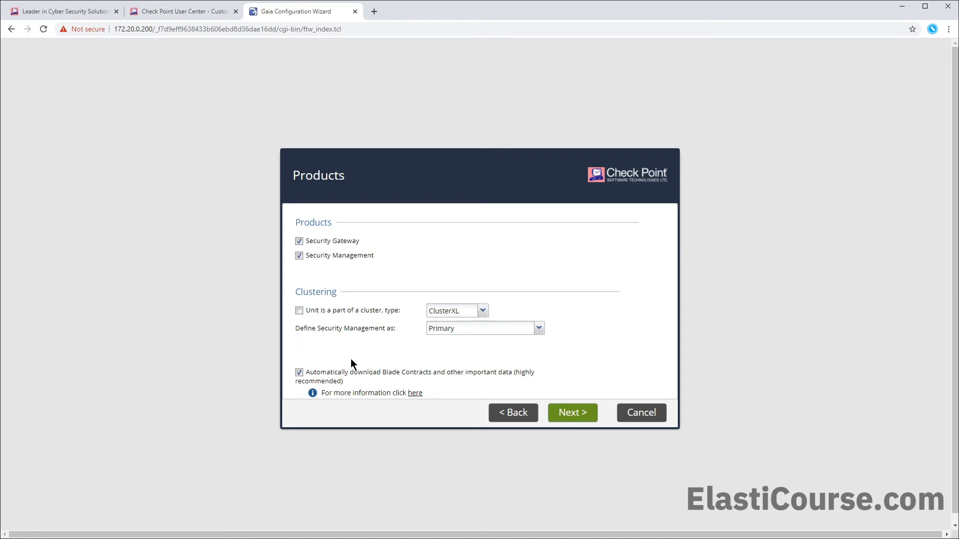
click(576, 413)
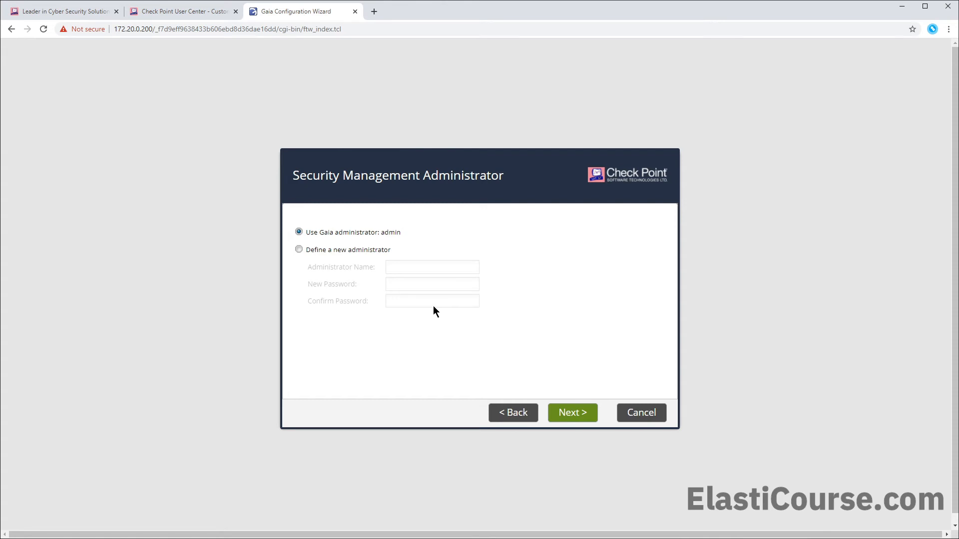
click(336, 252)
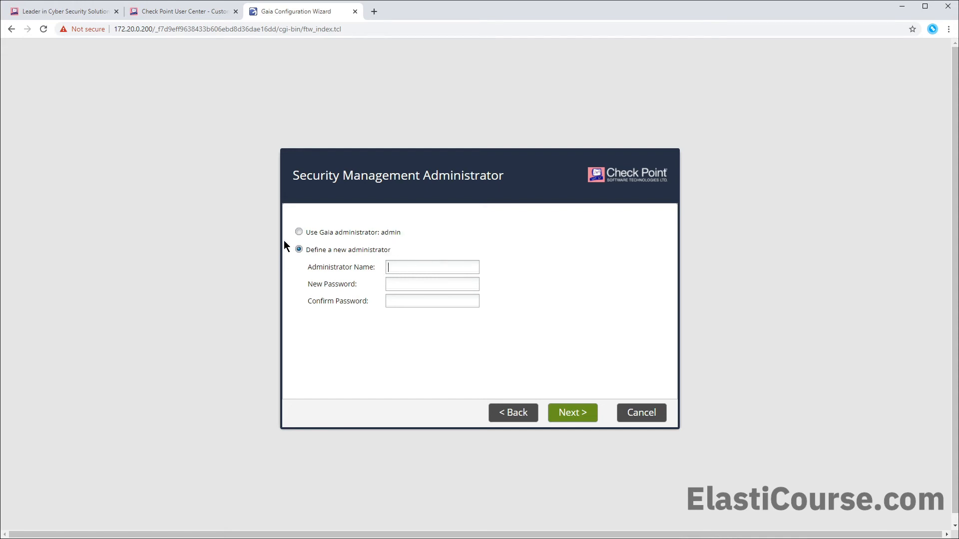
click(299, 232)
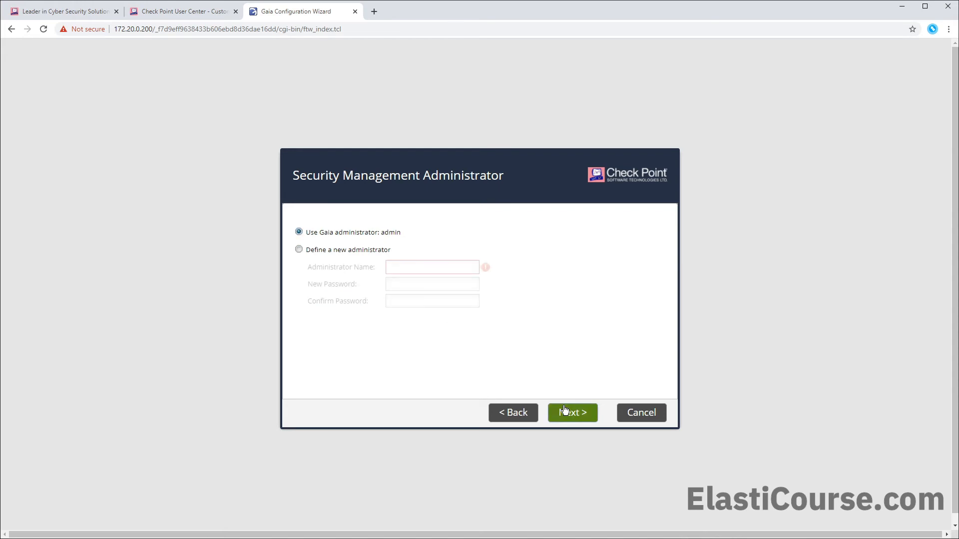
click(565, 411)
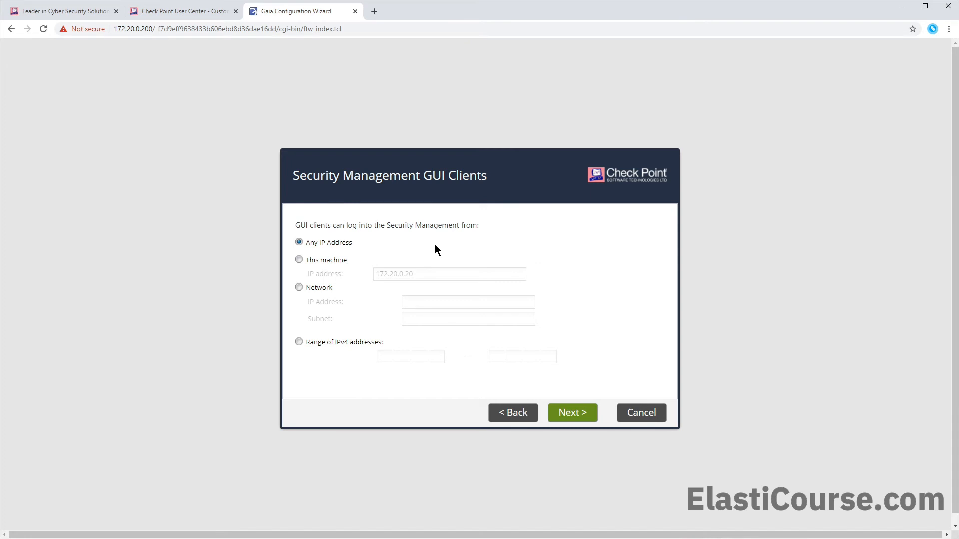
- Allow GUI client logins from any IP address, untick product-experience data sharing, and finish
click(314, 260)
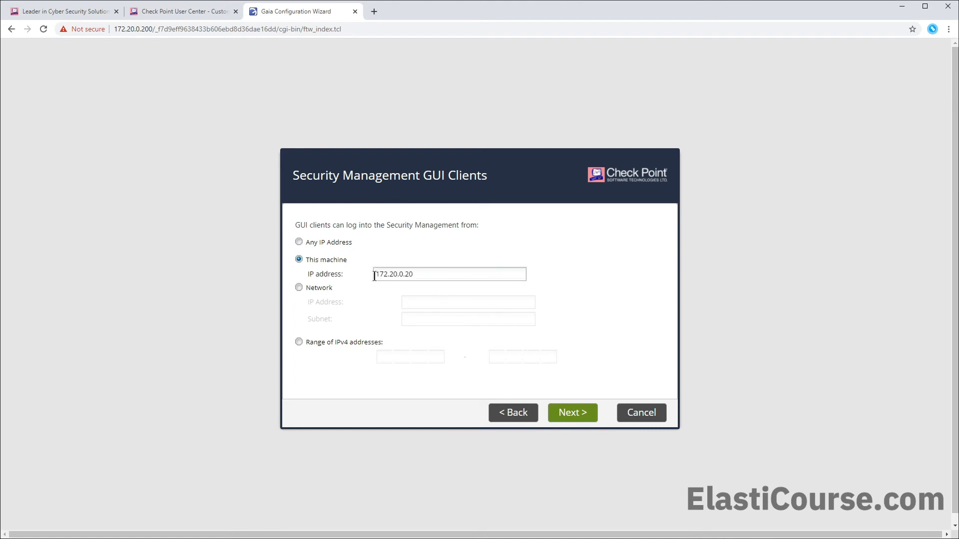
click(326, 288)
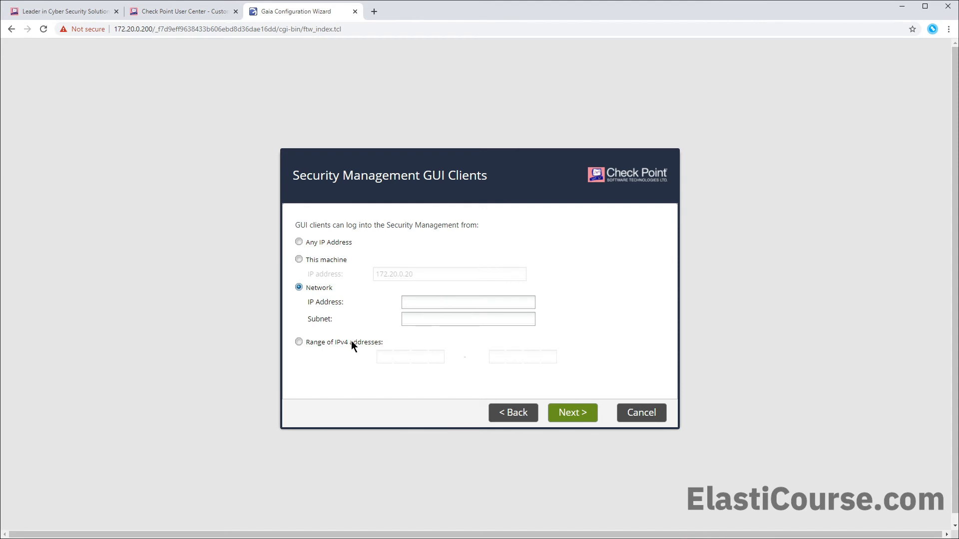
click(328, 242)
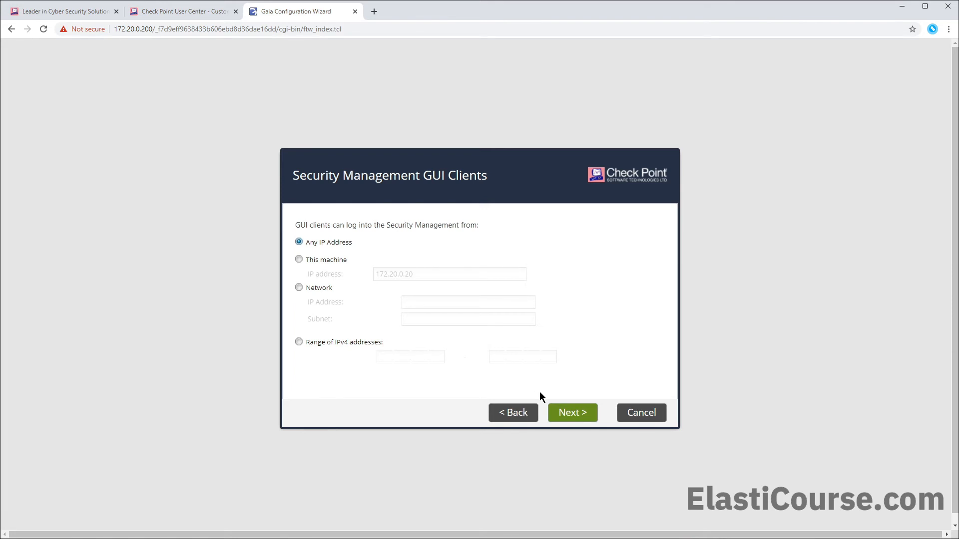
click(582, 415)
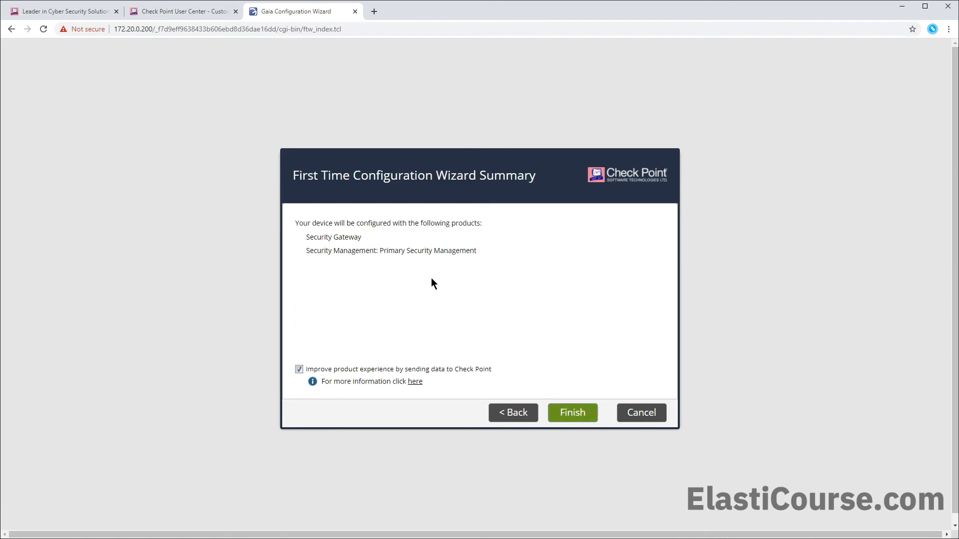
click(299, 369)
click(572, 414)
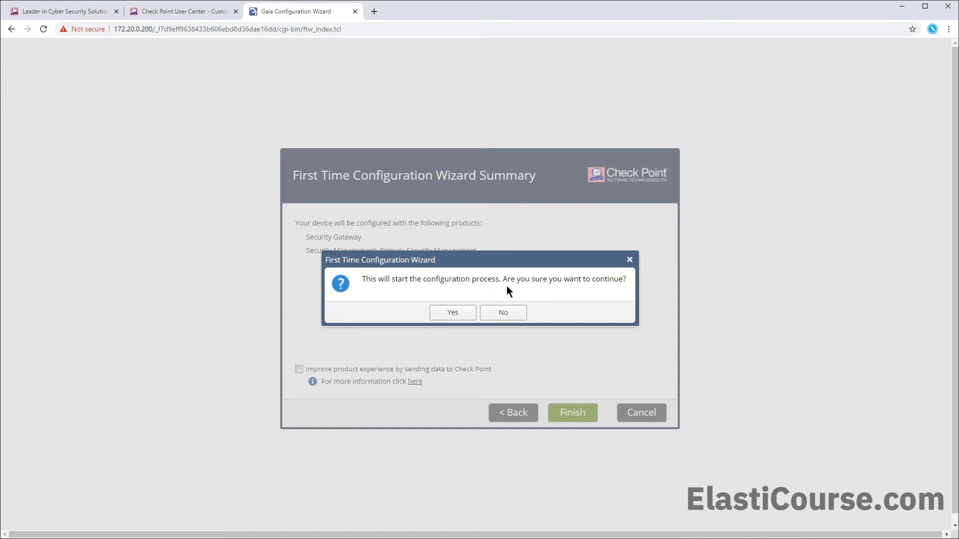
- Start the configuration, then log back in with the admin password
click(451, 315)
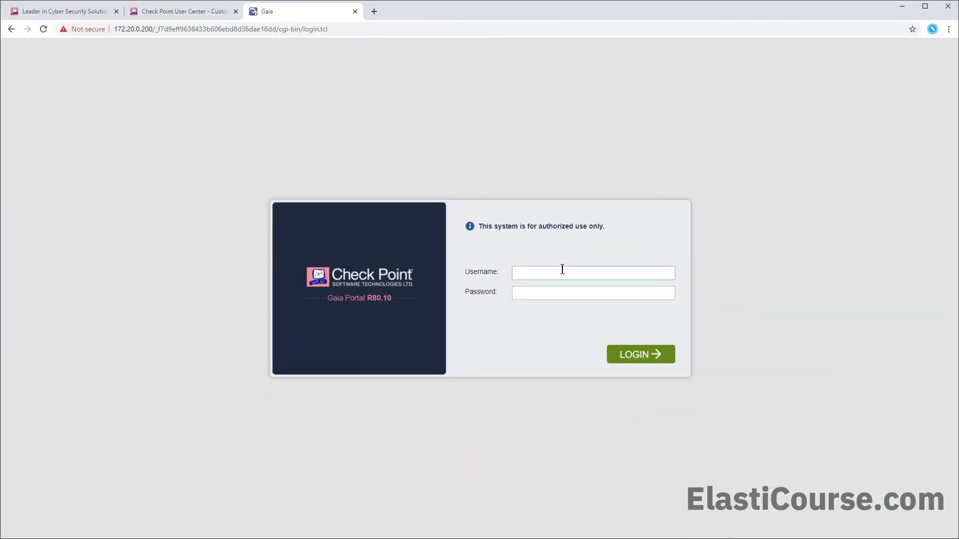
text(adm*********)
key(Return)
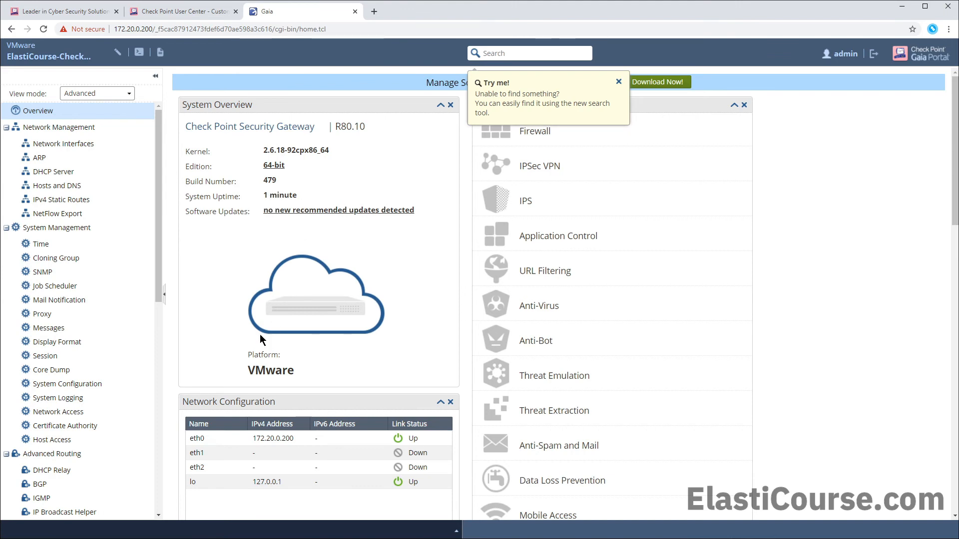
scroll(300, 368, down, 3)
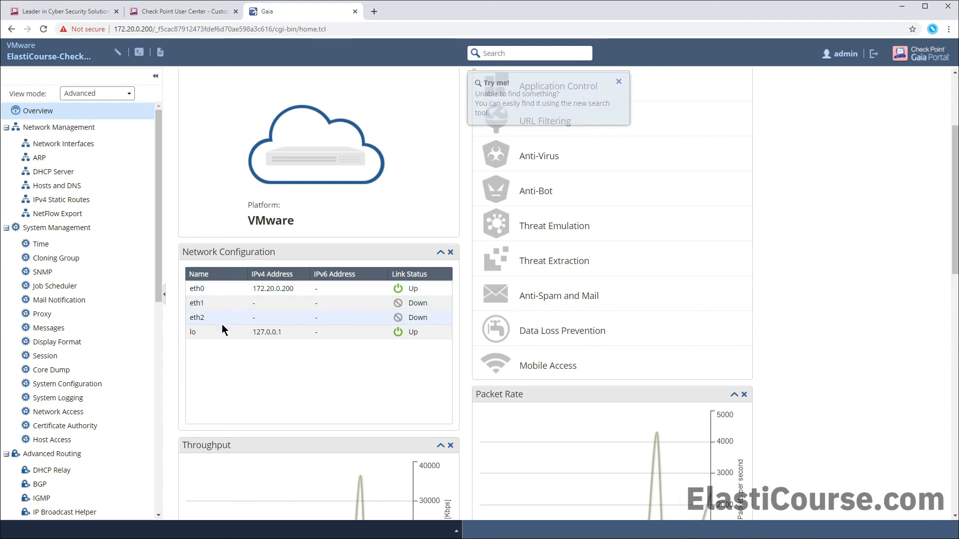
scroll(221, 333, down, 4)
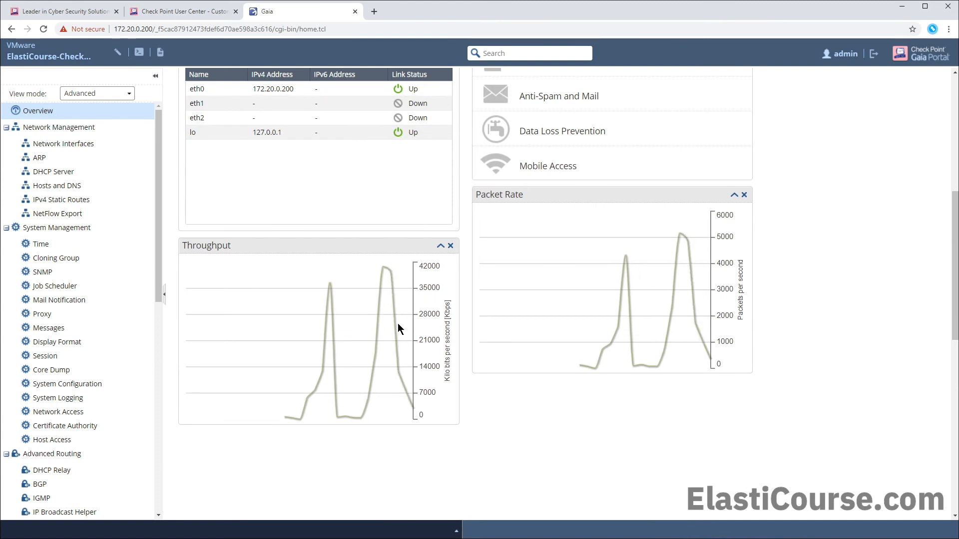
scroll(399, 326, up, 2)
scroll(398, 323, up, 5)
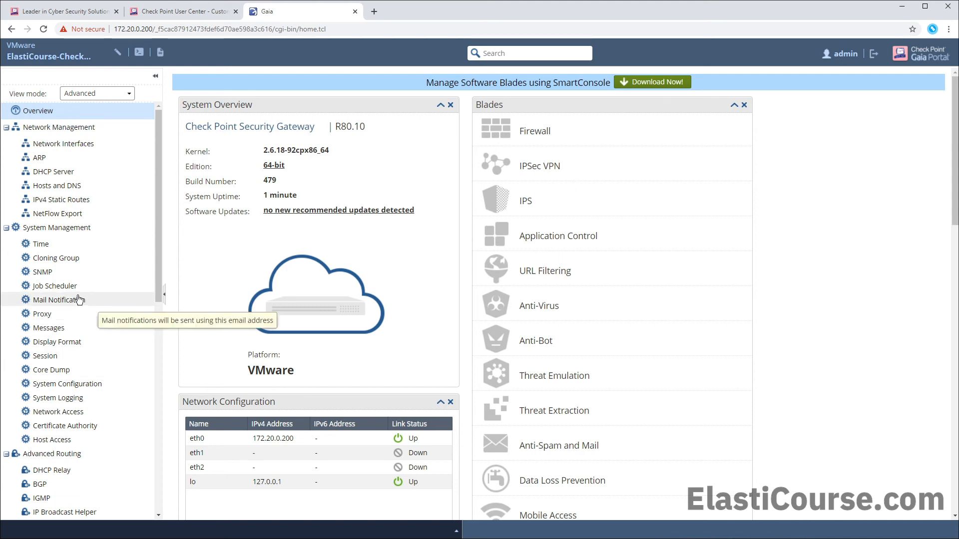
scroll(80, 292, down, 2)
scroll(81, 294, down, 6)
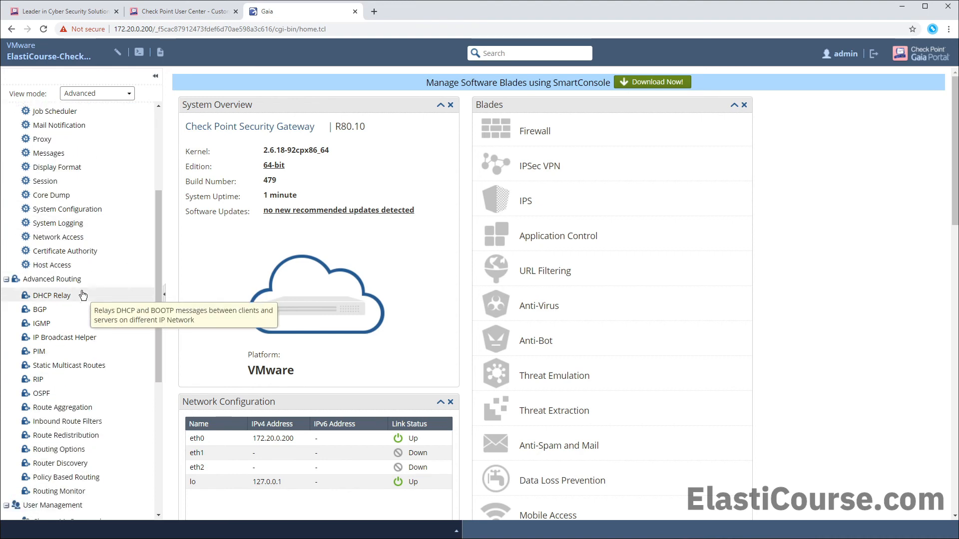
scroll(82, 295, down, 1)
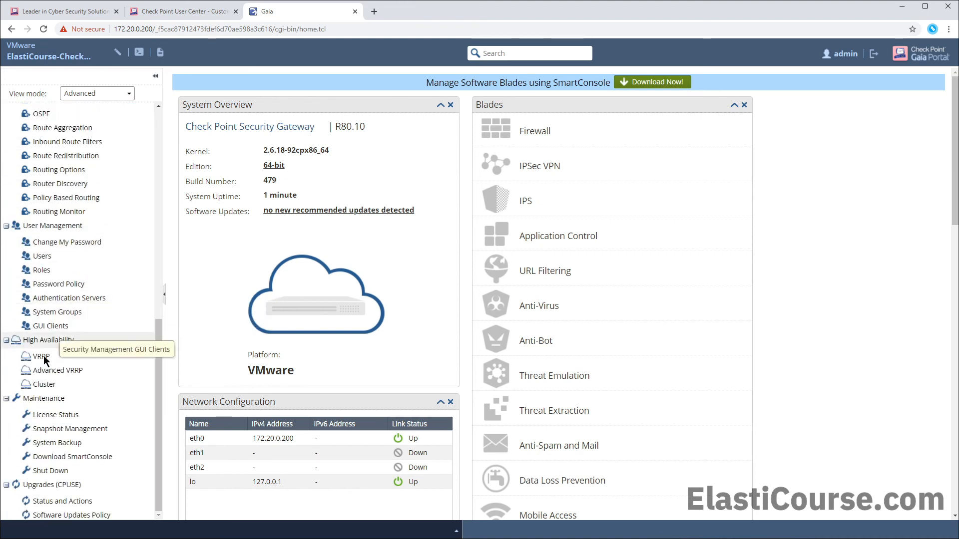
- Review Maintenance > License Status, then open Network Management > Network Interfaces
click(50, 417)
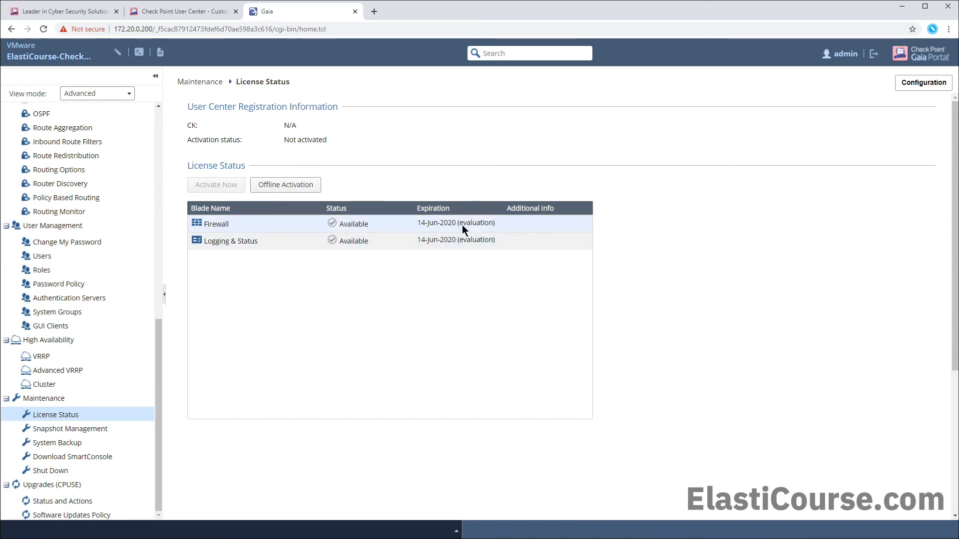
scroll(83, 203, up, 6)
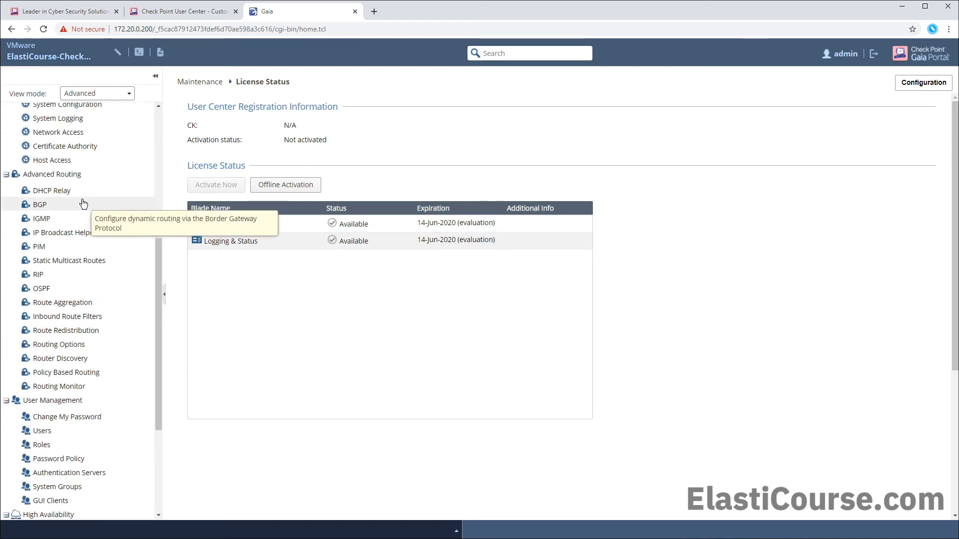
scroll(83, 203, up, 3)
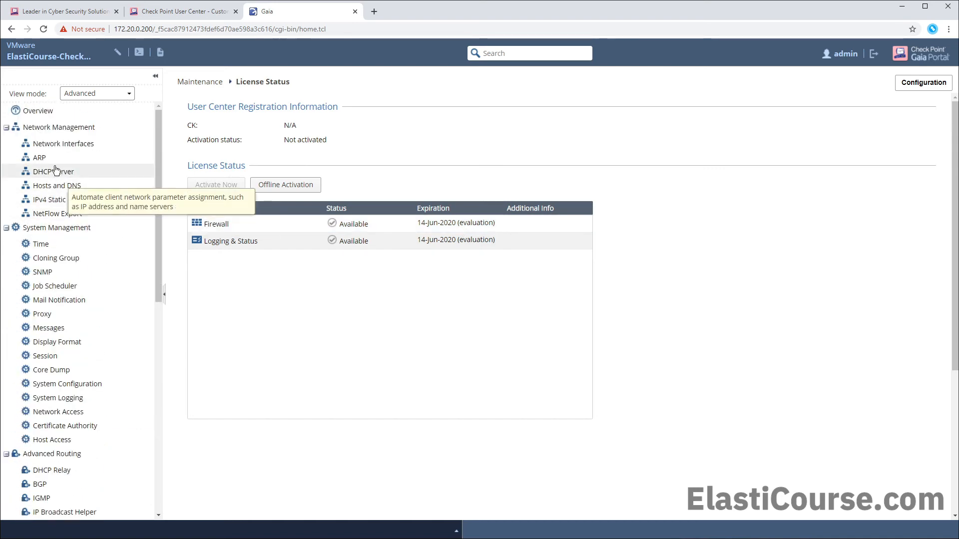
click(53, 144)
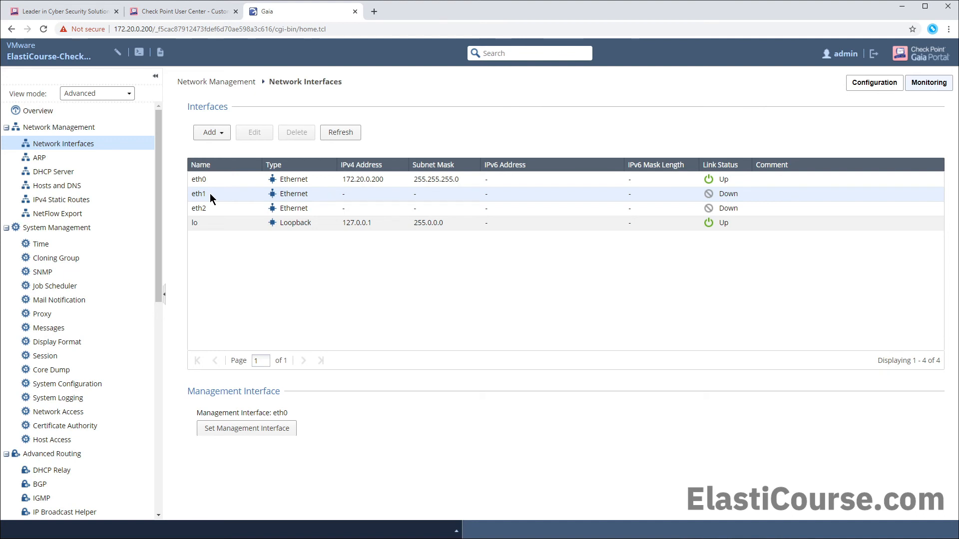
- Edit eth1 to obtain its IPv4 address automatically and save the change
click(228, 195)
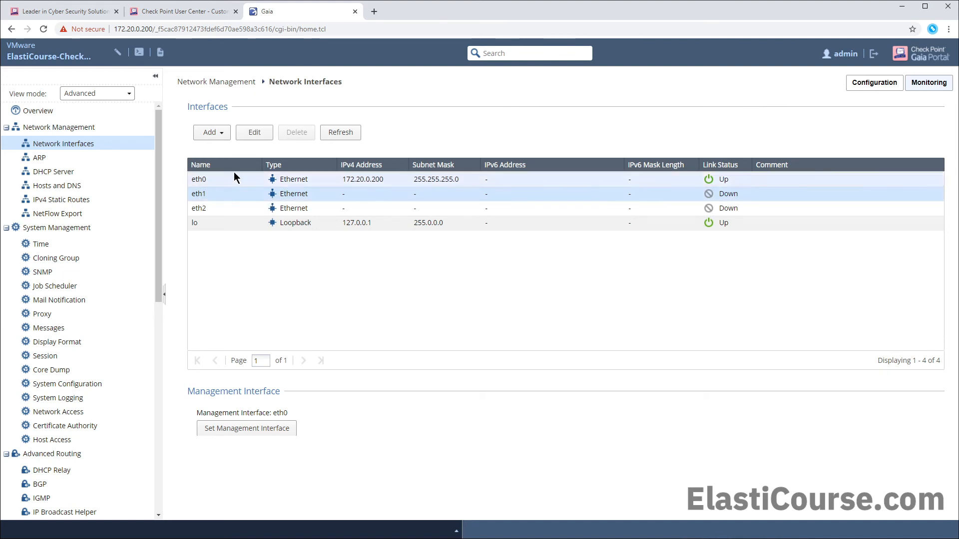
click(248, 135)
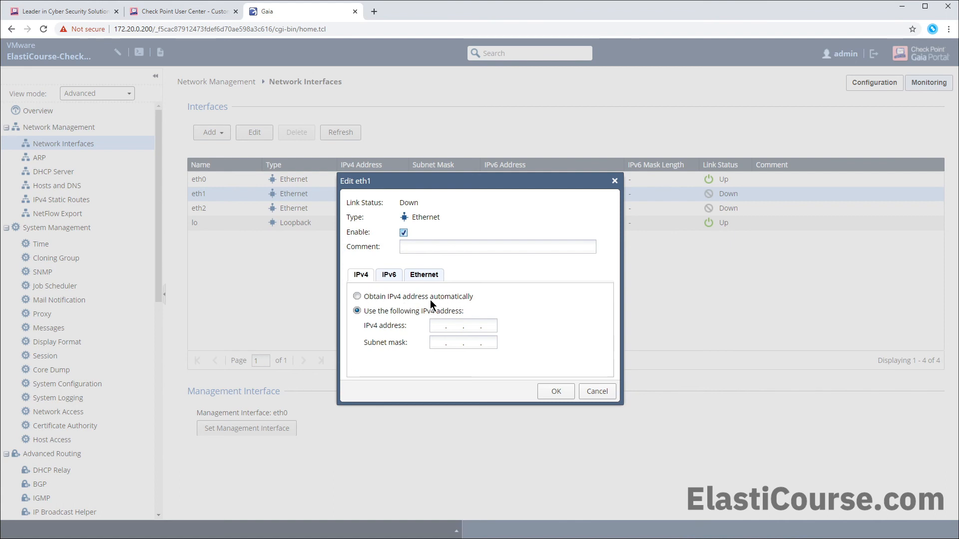
click(357, 297)
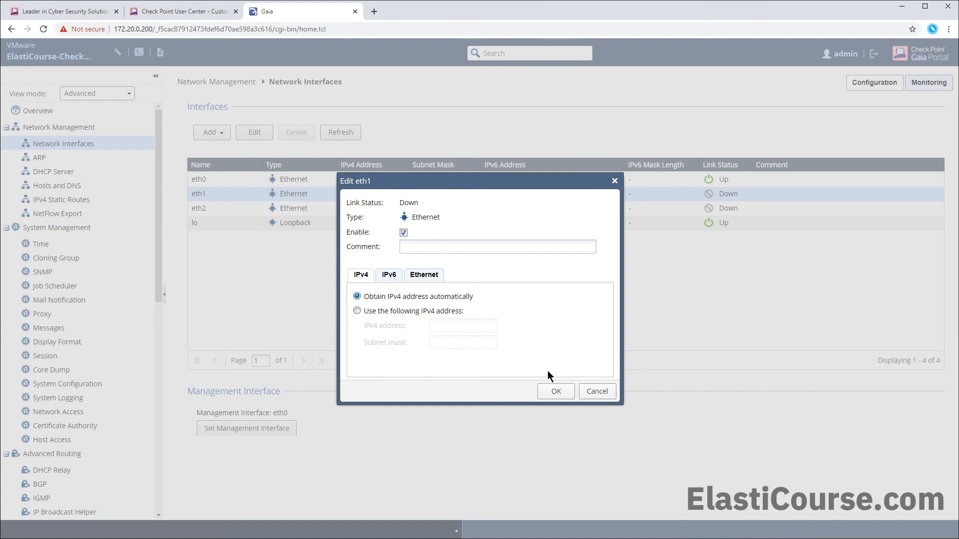
click(554, 394)
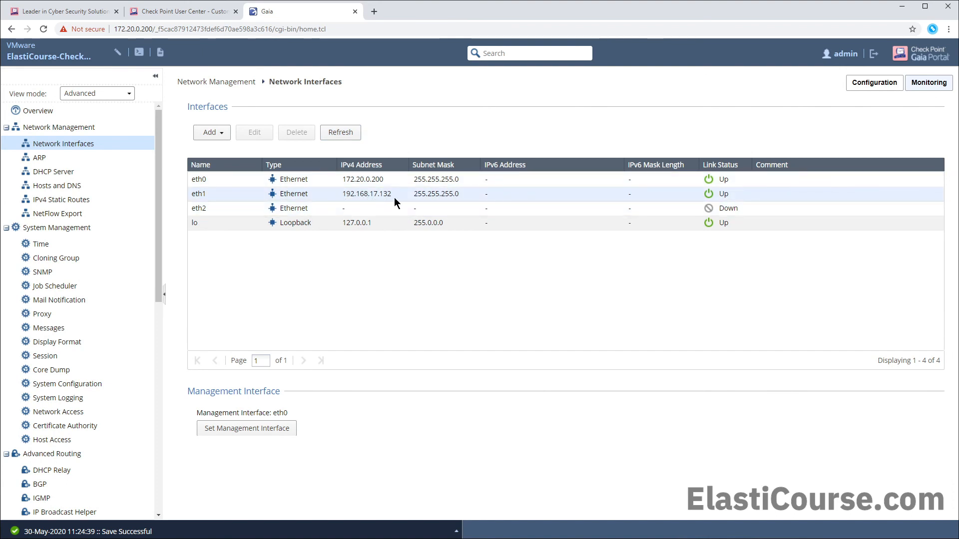
click(101, 538)
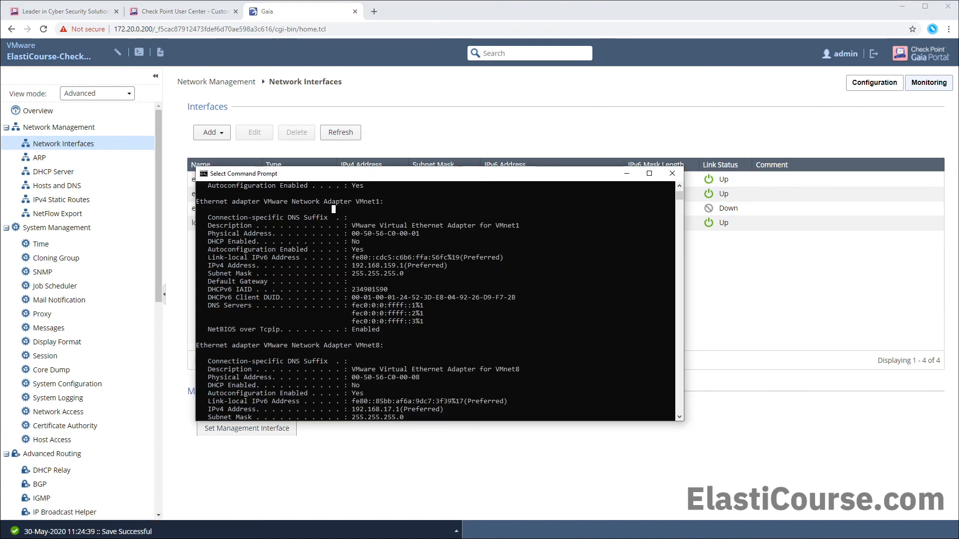
scroll(302, 262, down, 2)
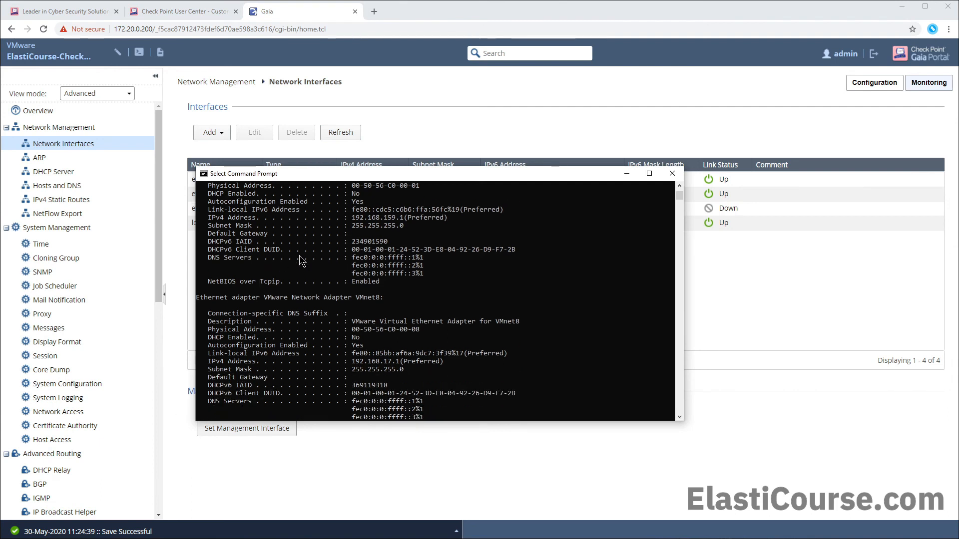
scroll(302, 262, down, 2)
drag(493, 273, 519, 278)
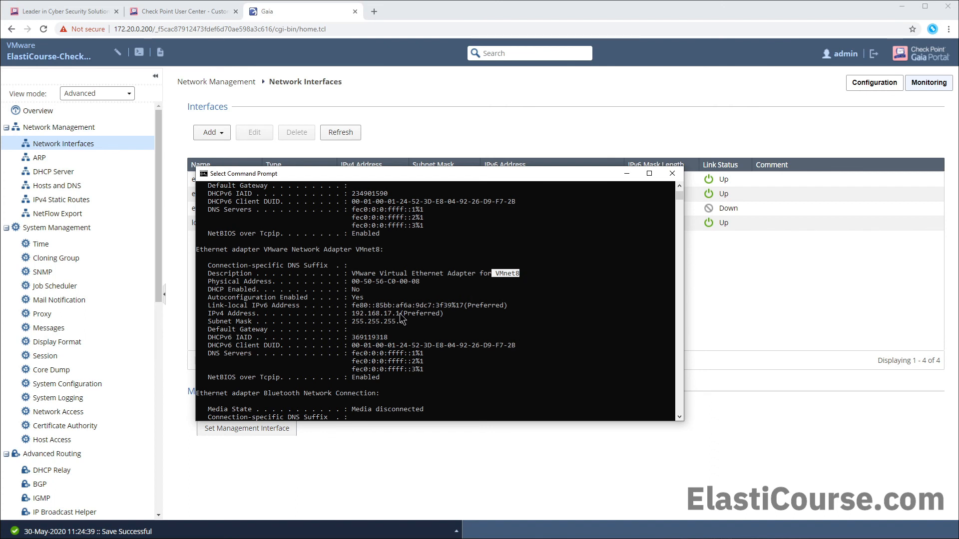
click(434, 131)
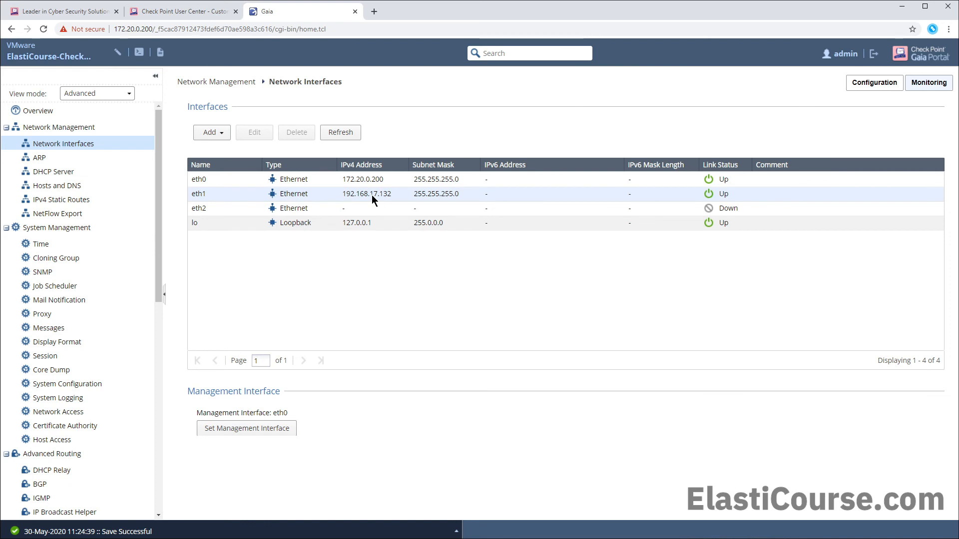
- Set eth2 to obtain its IPv4 address automatically with comment 'Host-Only', then refresh the list
click(223, 206)
click(256, 132)
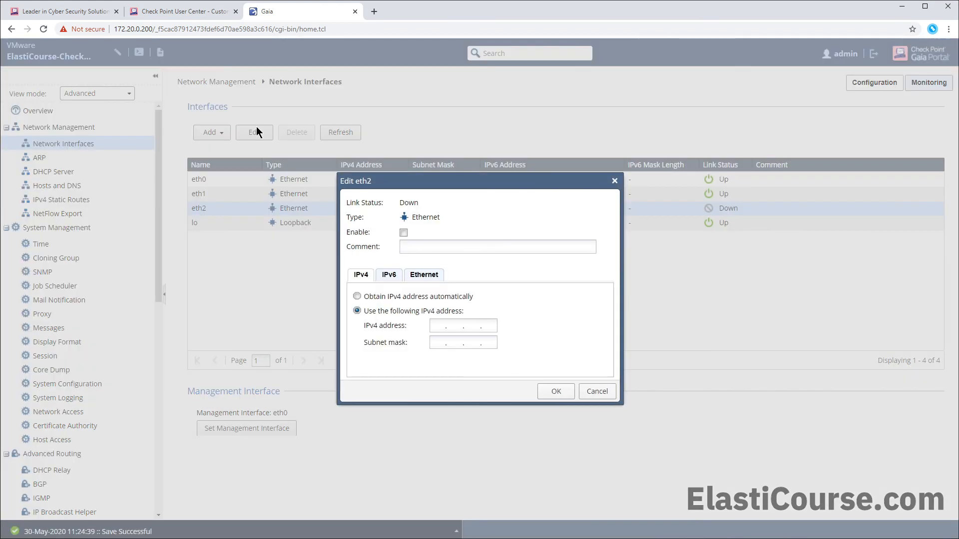
click(414, 241)
text(Host-Only)
click(356, 297)
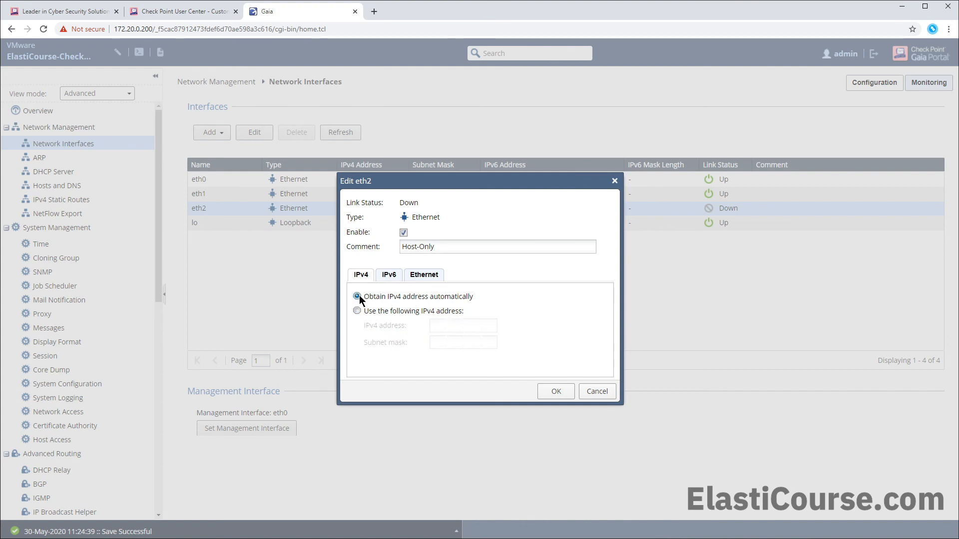
click(554, 395)
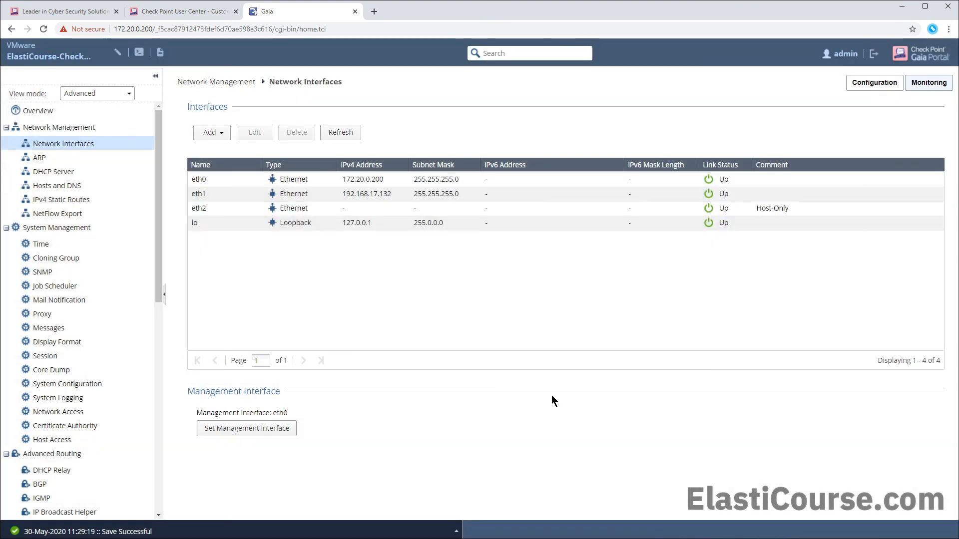
click(332, 133)
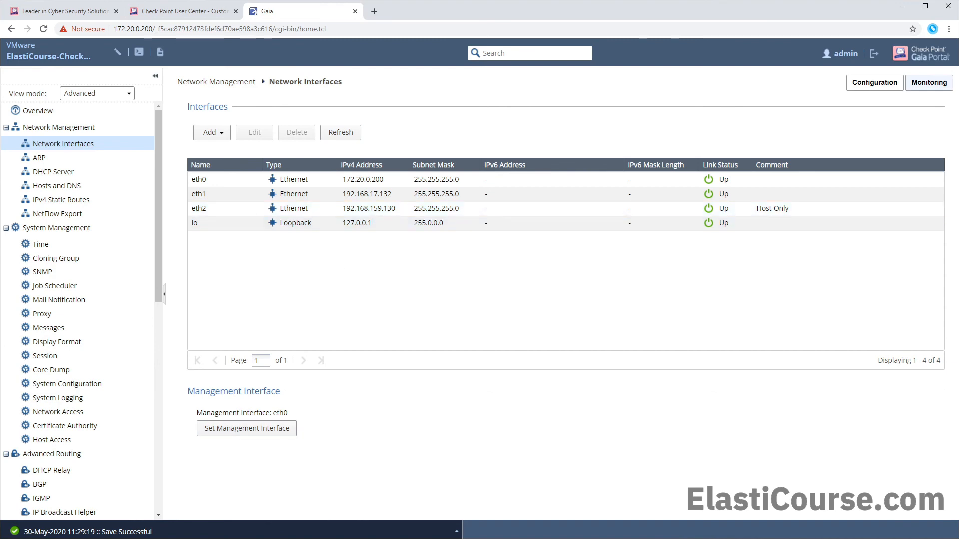
- Compare against the host's VMnet1 adapter address 192.168.159.1 in Command Prompt
click(140, 538)
scroll(300, 300, up, 4)
drag(351, 225, 505, 231)
click(494, 248)
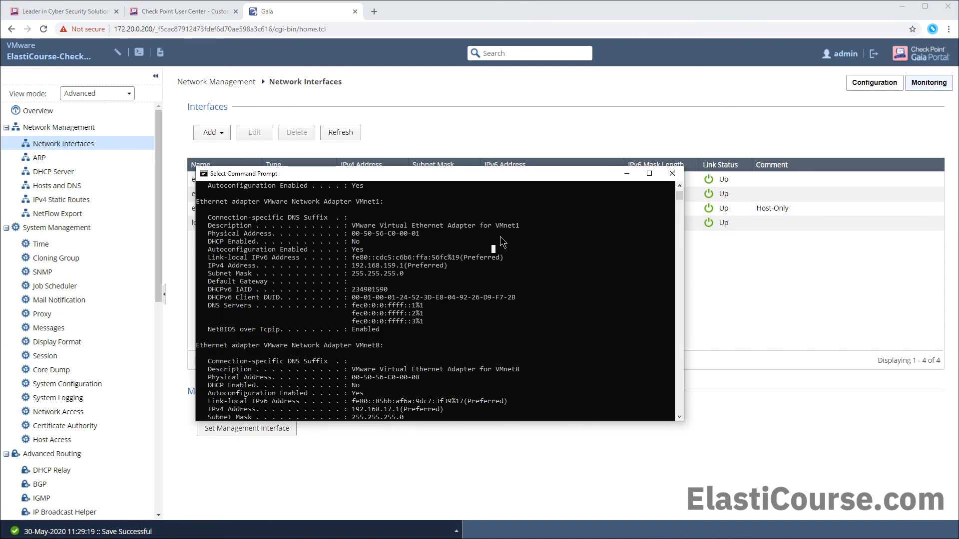
drag(348, 265, 402, 270)
click(703, 301)
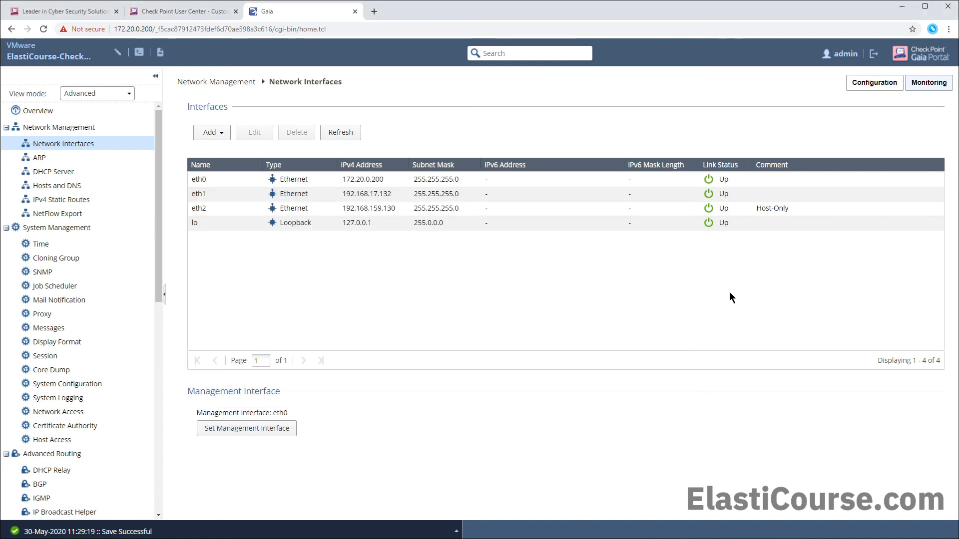
- Download SmartConsole from the gateway's system overview page
click(41, 113)
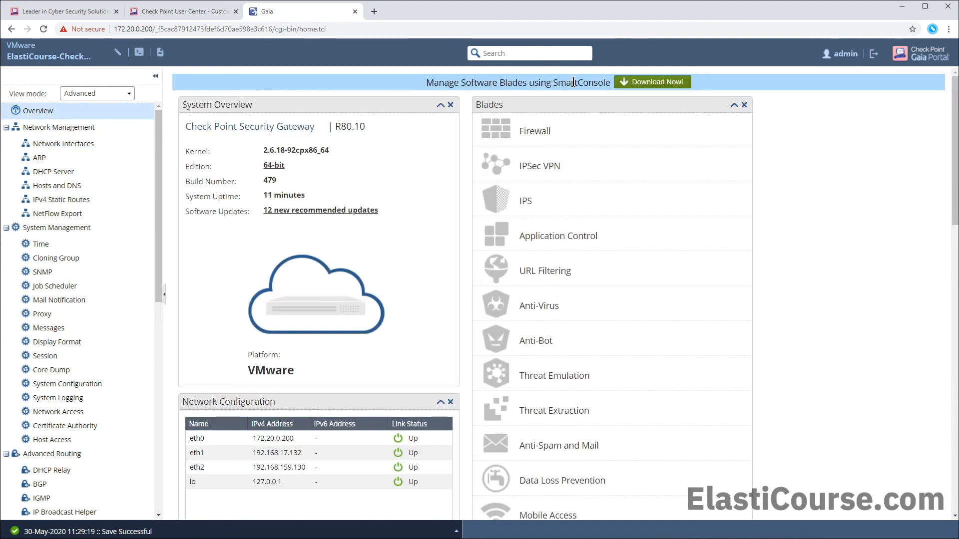
click(634, 84)
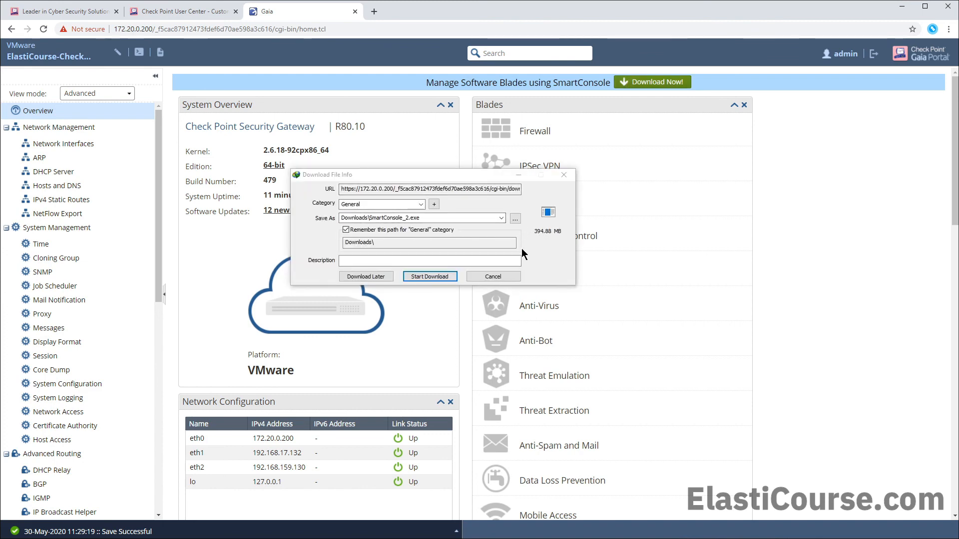
click(493, 276)
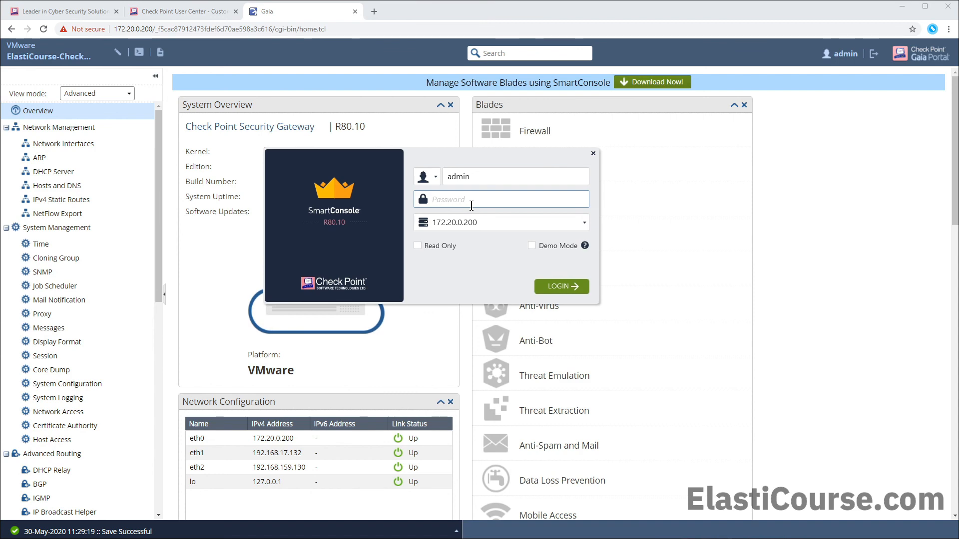
- Log in with the admin password and accept the changed fingerprint for 172.20.0.200
key(Return)
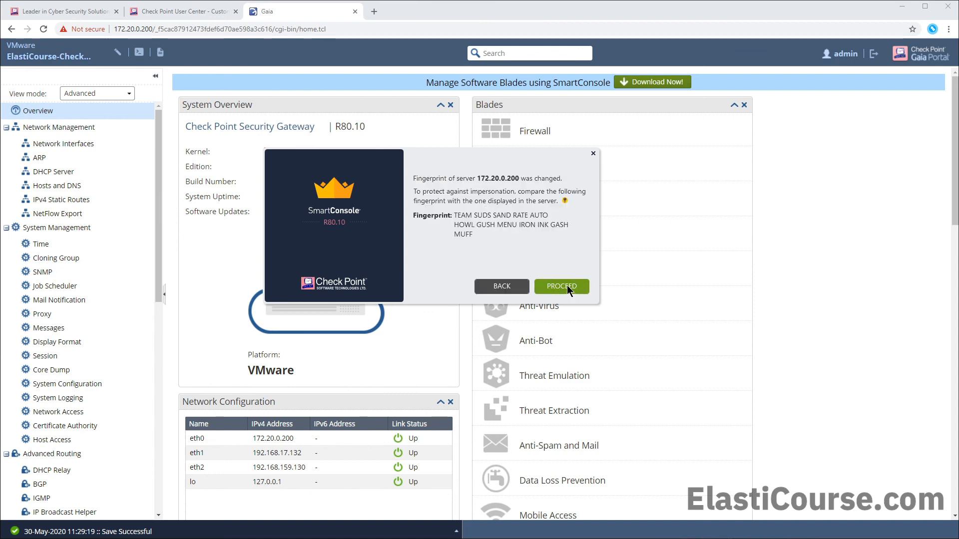
click(567, 285)
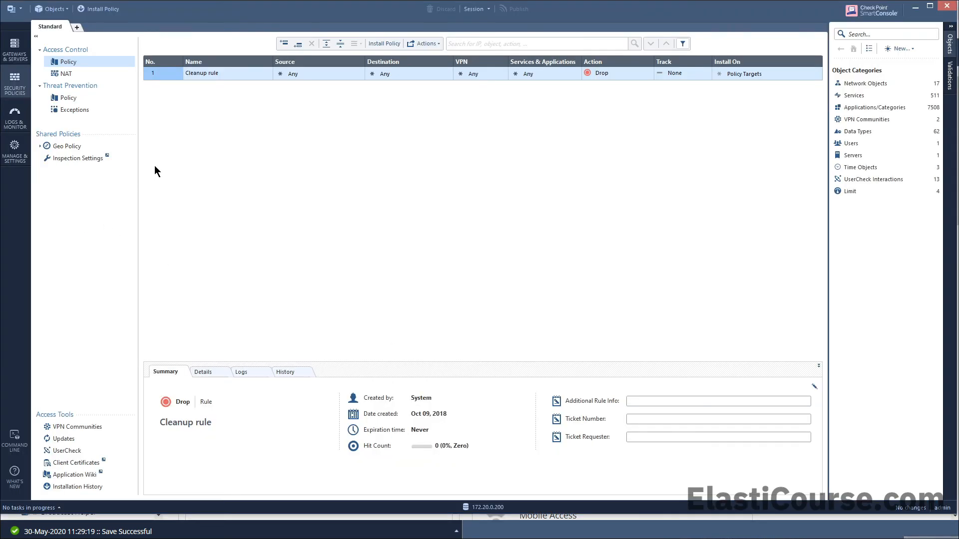
- List Gateways & Servers to see ElastiCourse-Checkpoint unlicensed, then bring up the main menu
click(16, 53)
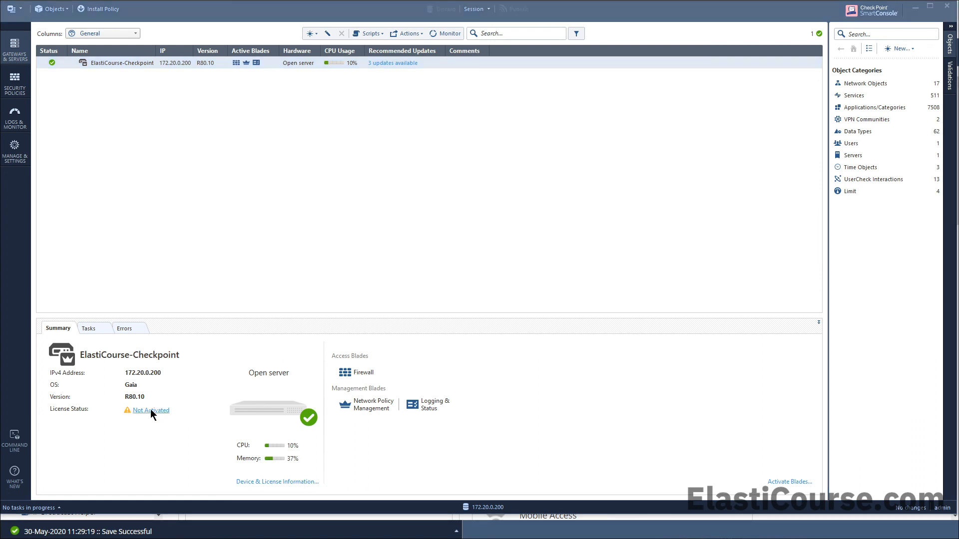
click(17, 10)
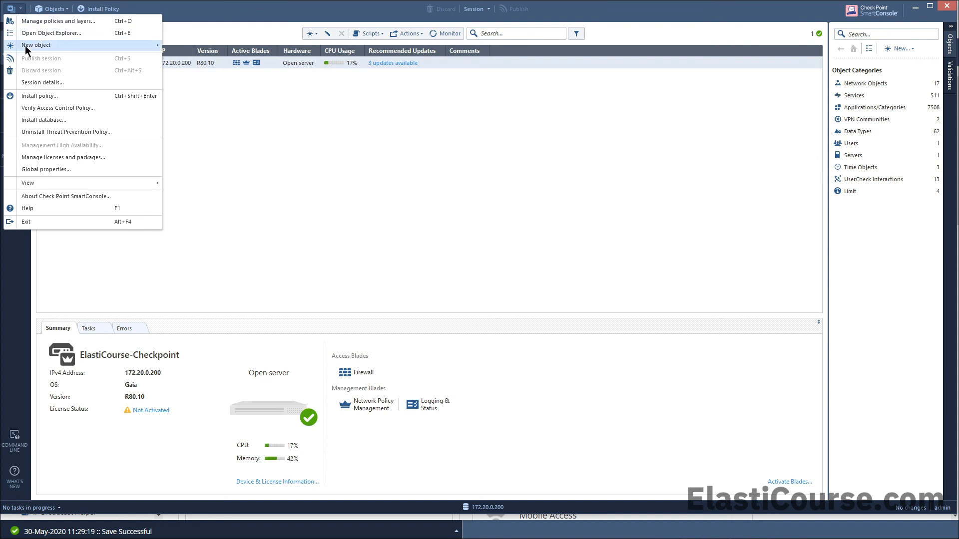
- Launch SmartUpdate, approving the server fingerprint and dismissing the trial notice
click(77, 159)
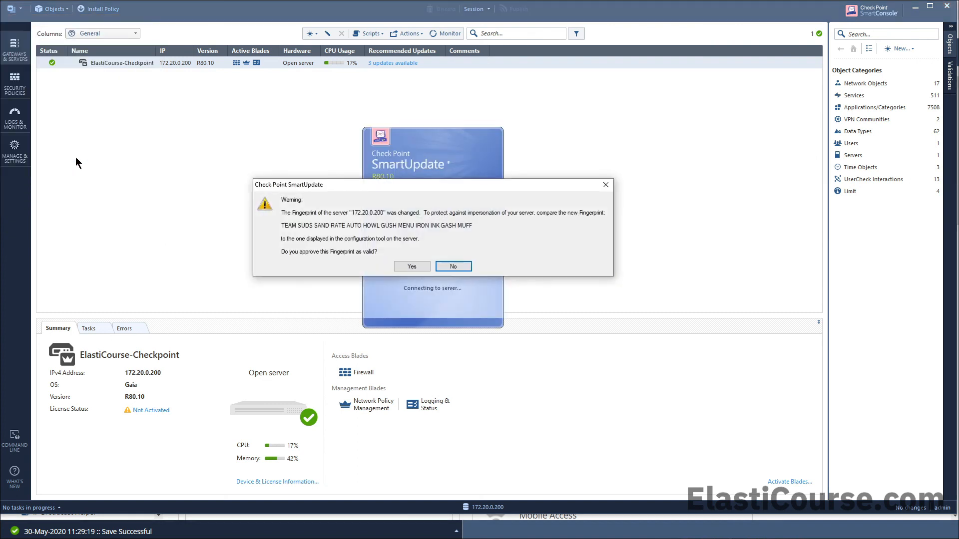
click(406, 266)
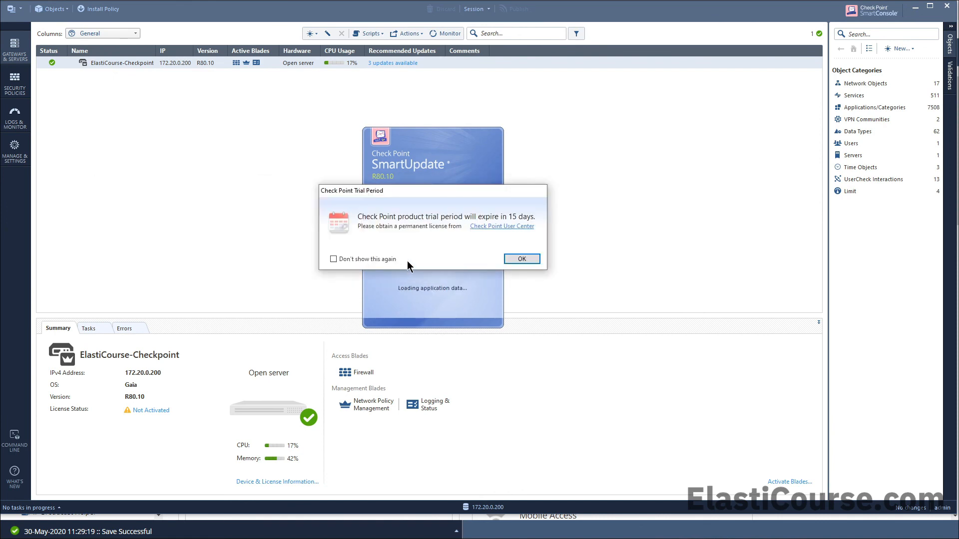
click(517, 258)
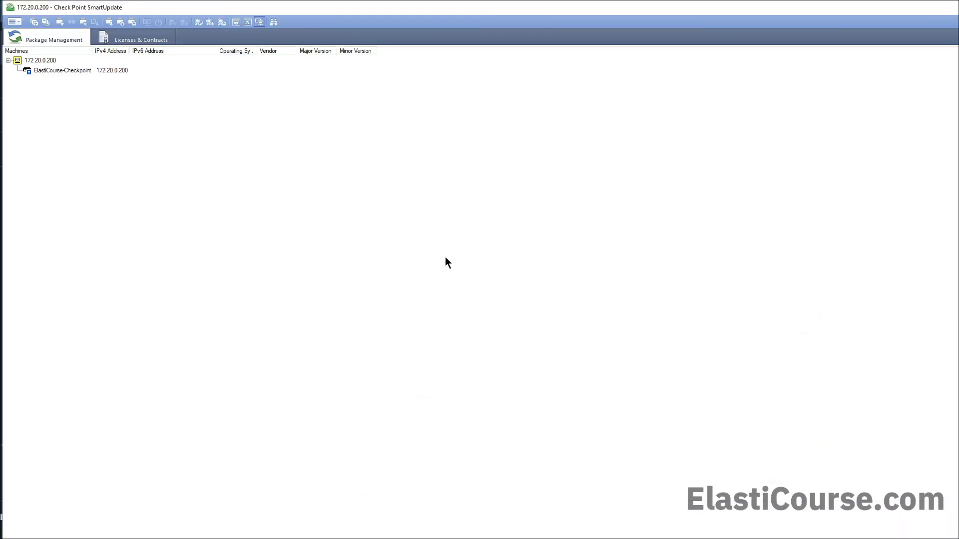
- Import the evaluation licence from file into the License Repository and acknowledge the warnings
click(19, 22)
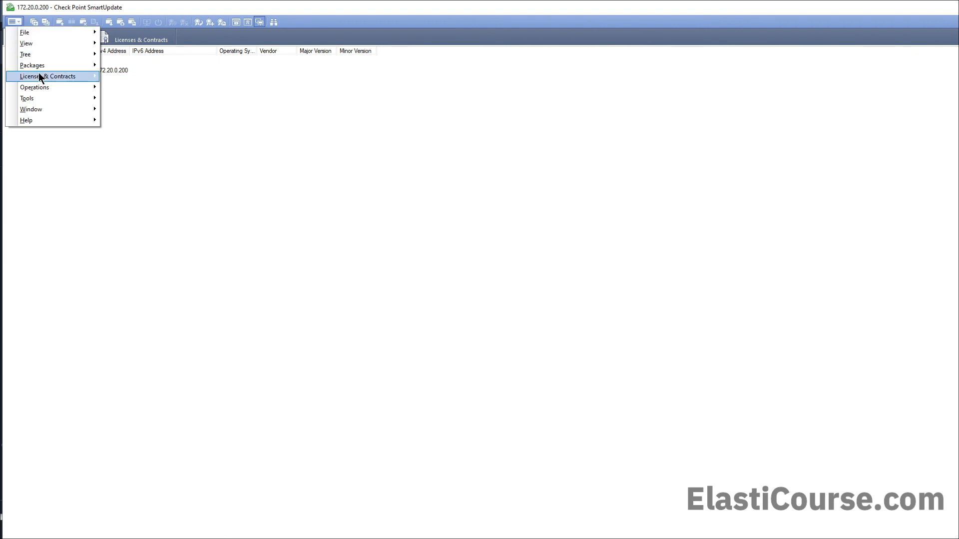
mouse_move(41, 76)
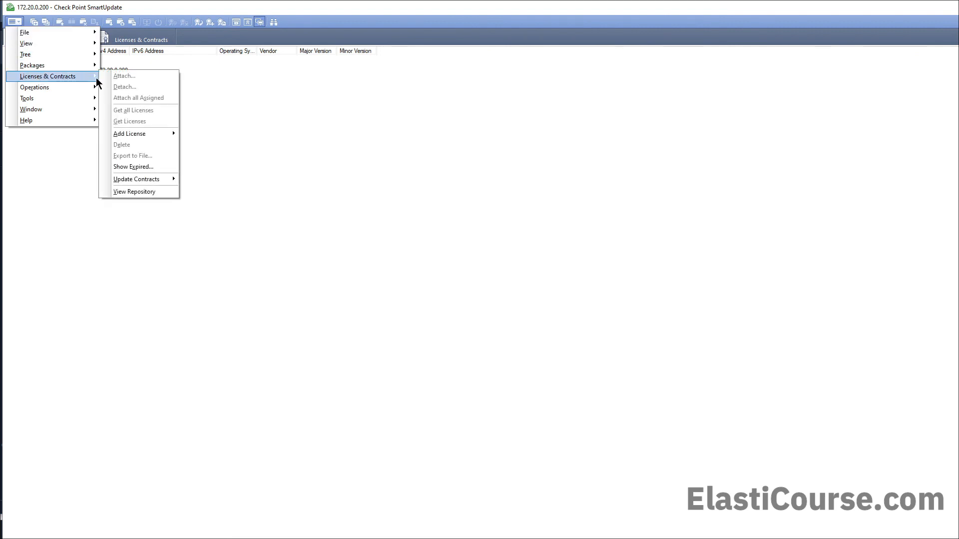
mouse_move(151, 134)
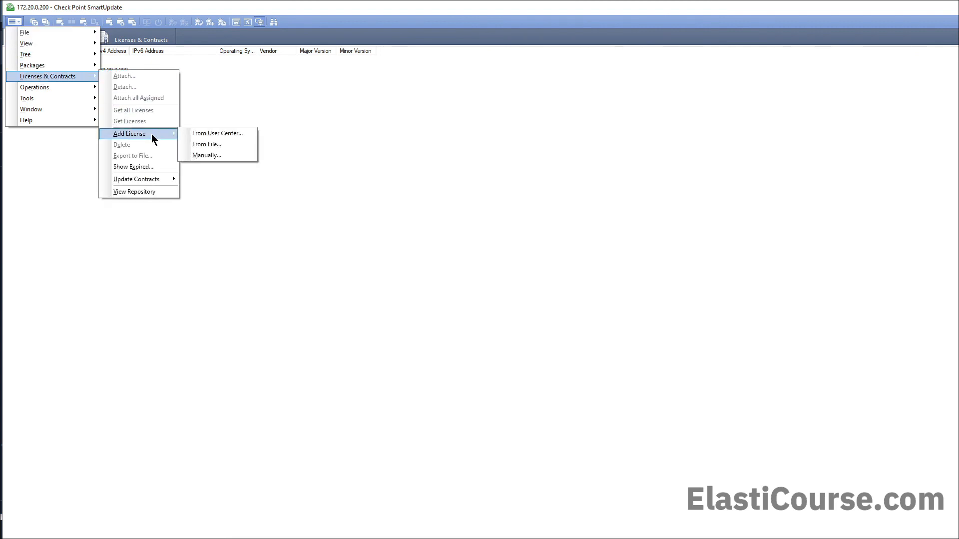
click(206, 144)
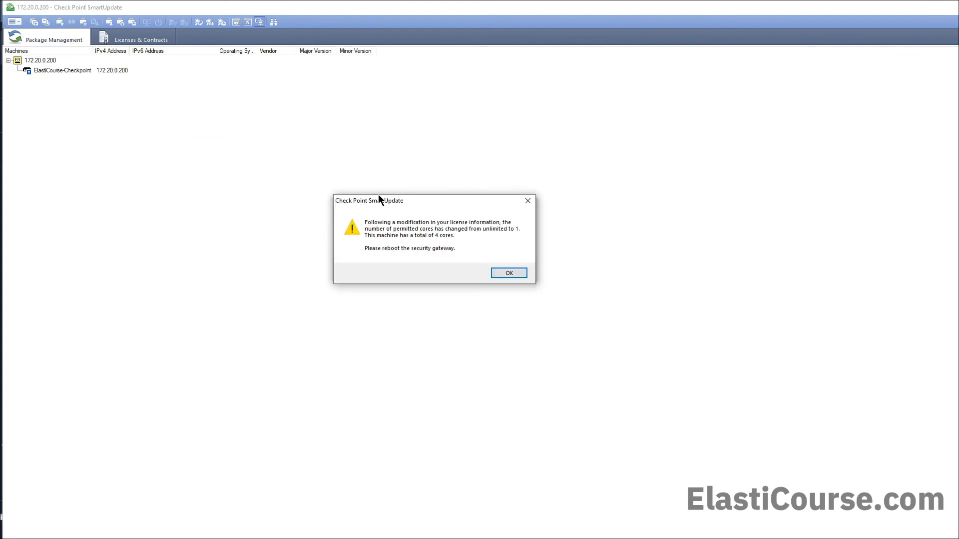
drag(383, 197, 383, 287)
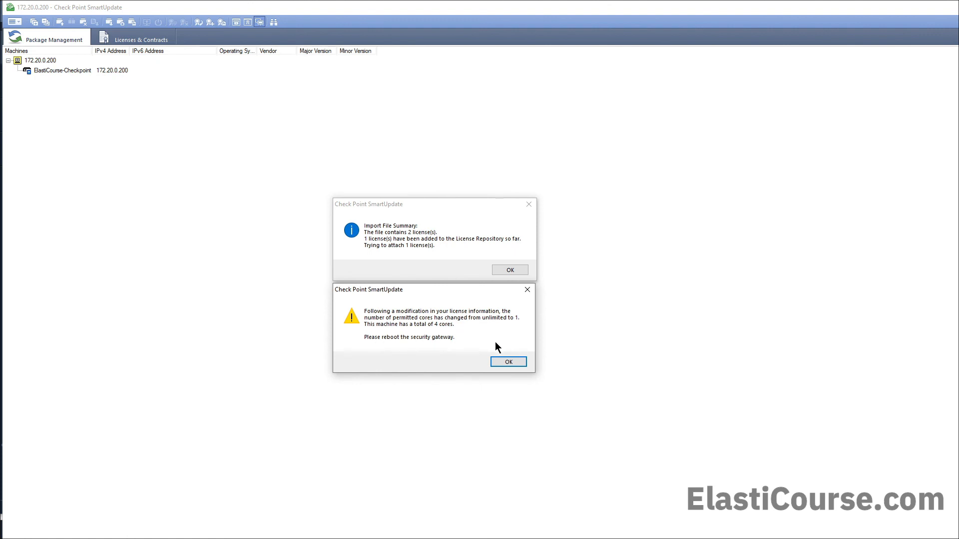
click(511, 363)
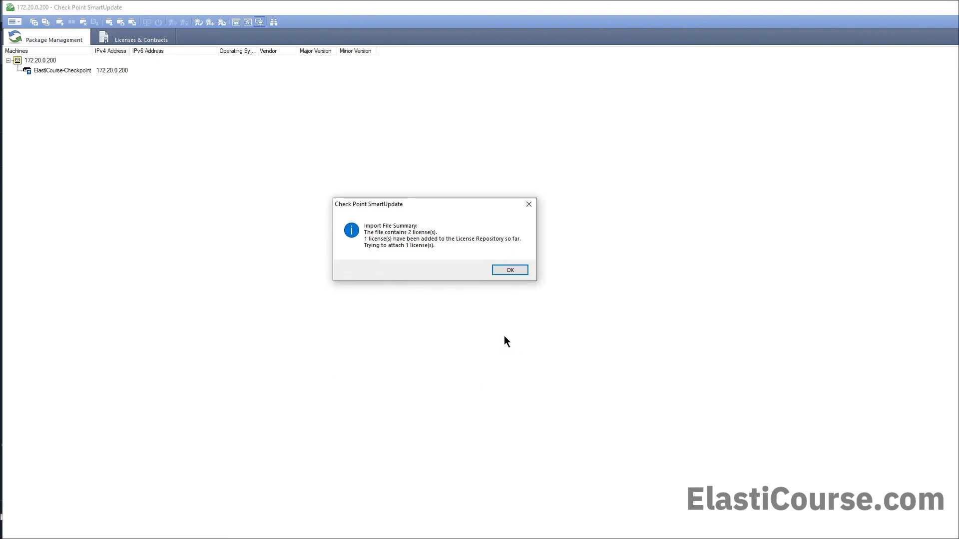
click(500, 270)
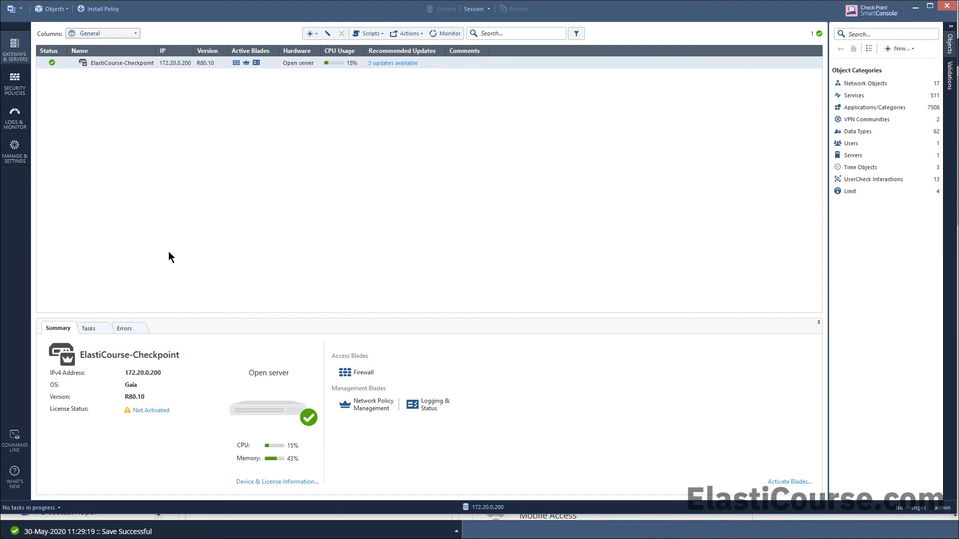
- Run a one-time 'reboot' script on ElastiCourse-Checkpoint
click(376, 32)
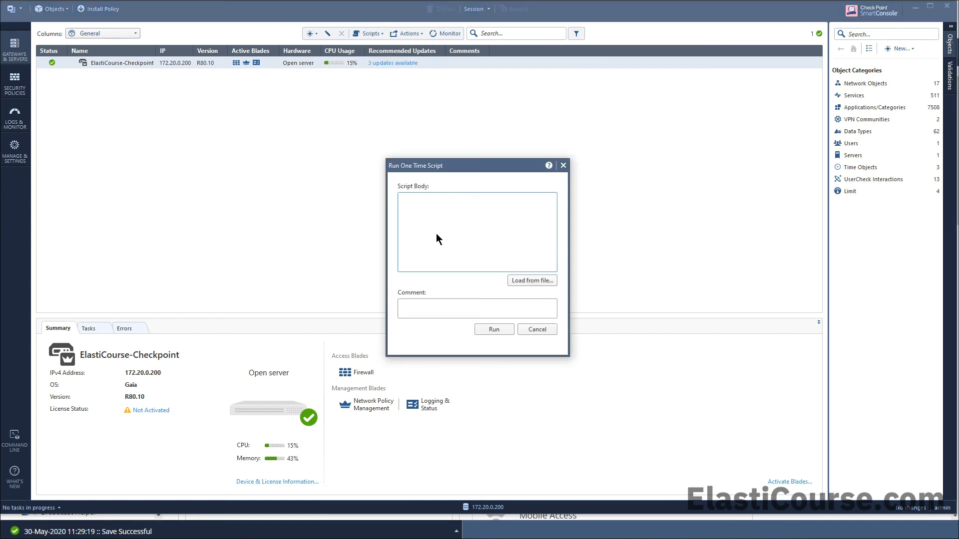
text(reboot)
click(503, 331)
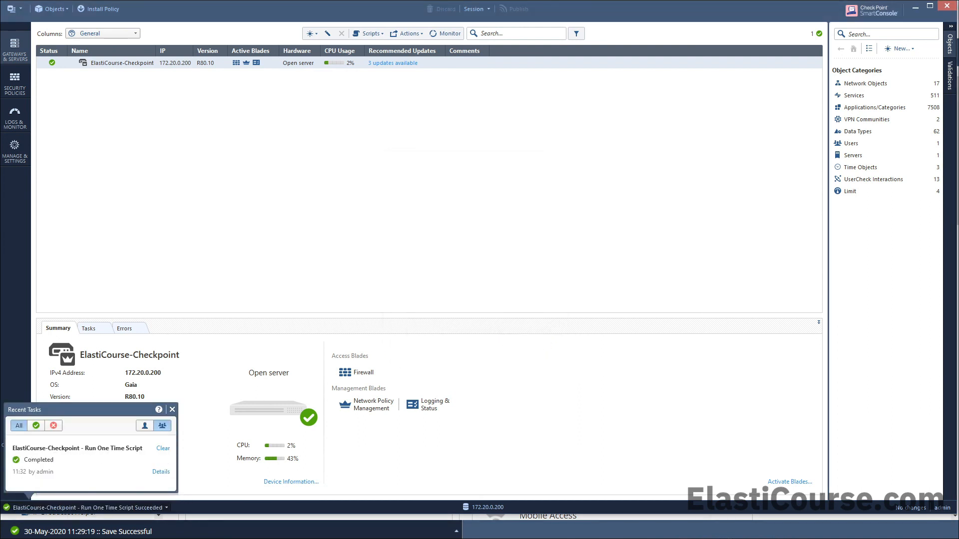
key(alt+Tab)
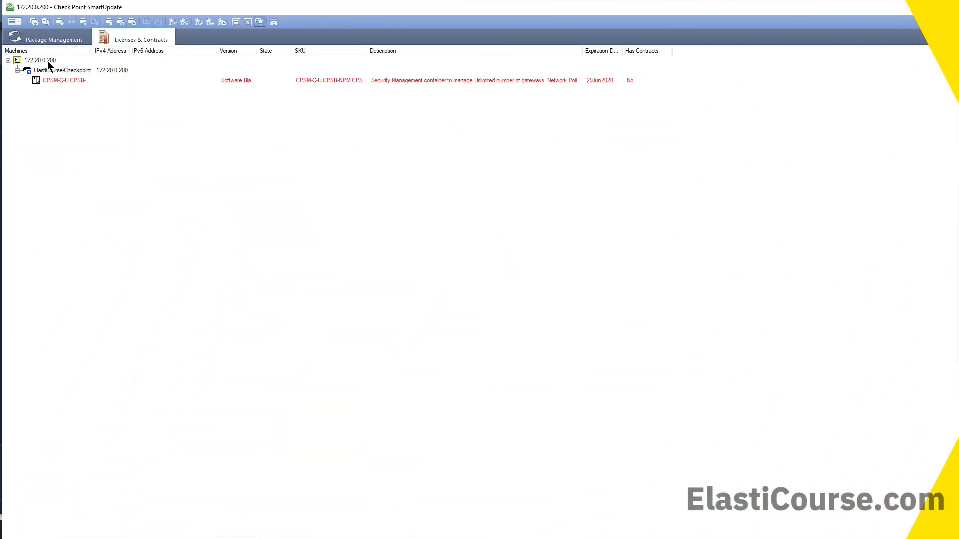
- Attach the CPSG-C-8-U gateway licence to ElastiCourse-Checkpoint and dismiss the reboot warning
right_click(35, 70)
click(80, 88)
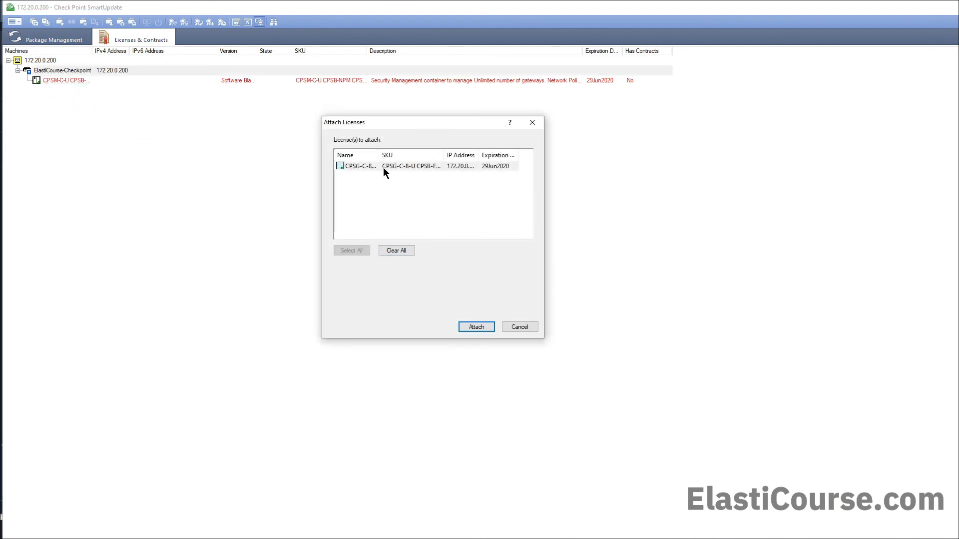
click(487, 329)
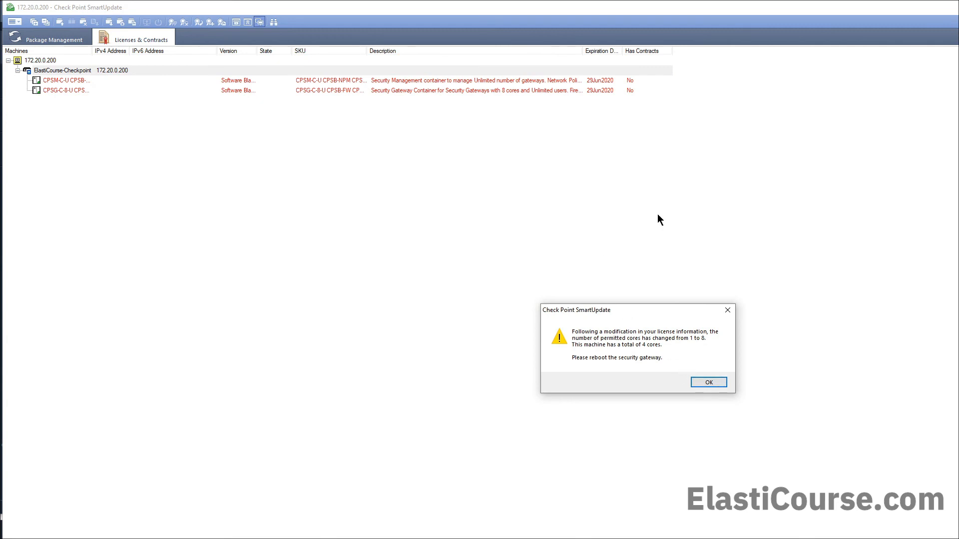
key(Return)
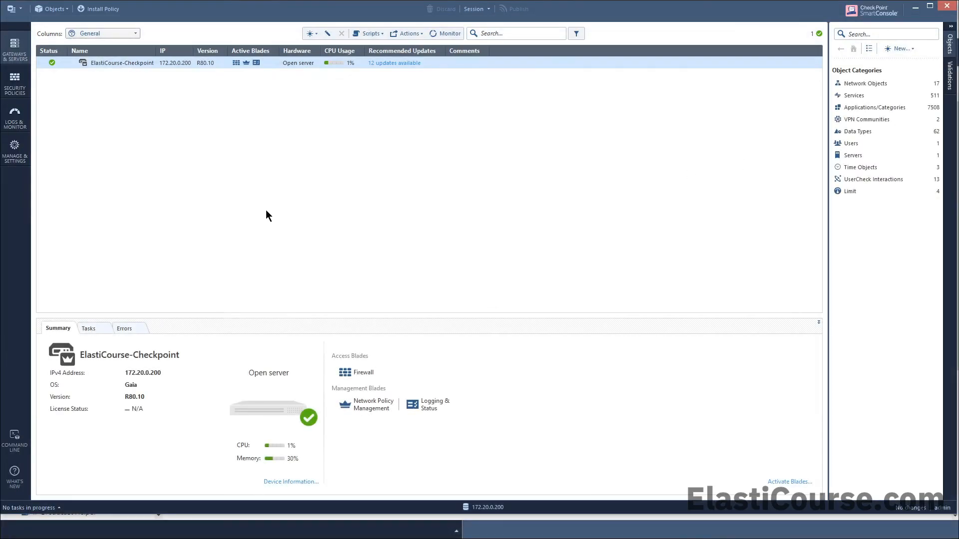
- Run a one-time 'reboot' script on the gateway, then check the Firewall licence shows Available
click(371, 37)
click(380, 45)
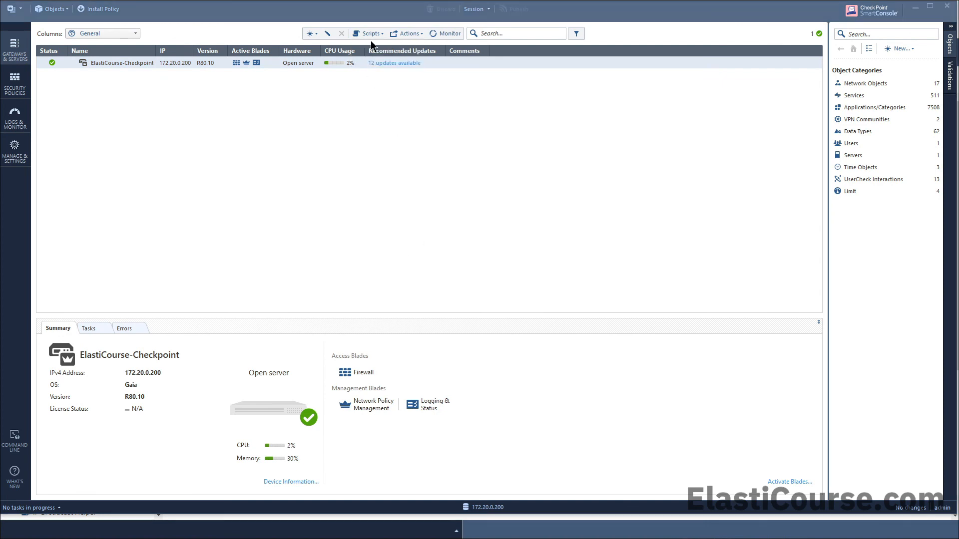
text(reboot)
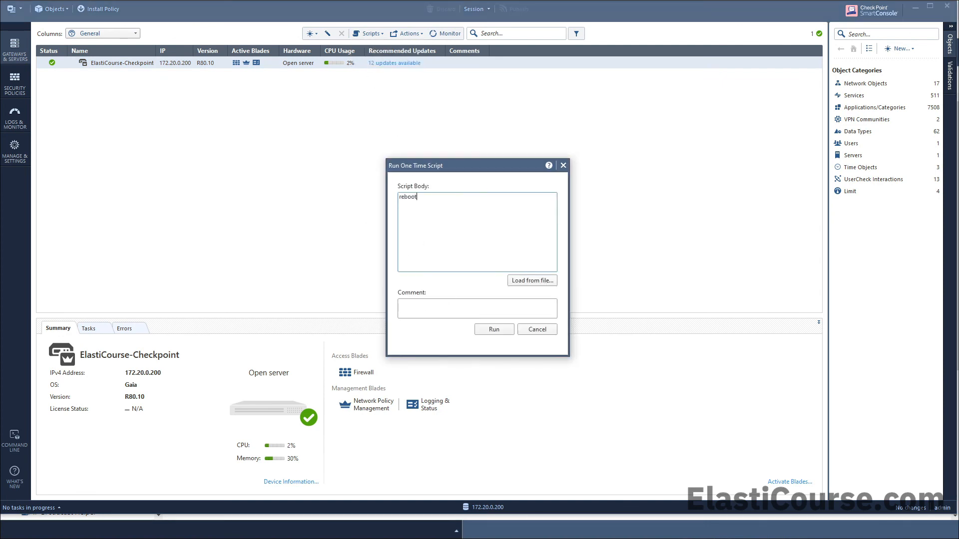
click(507, 329)
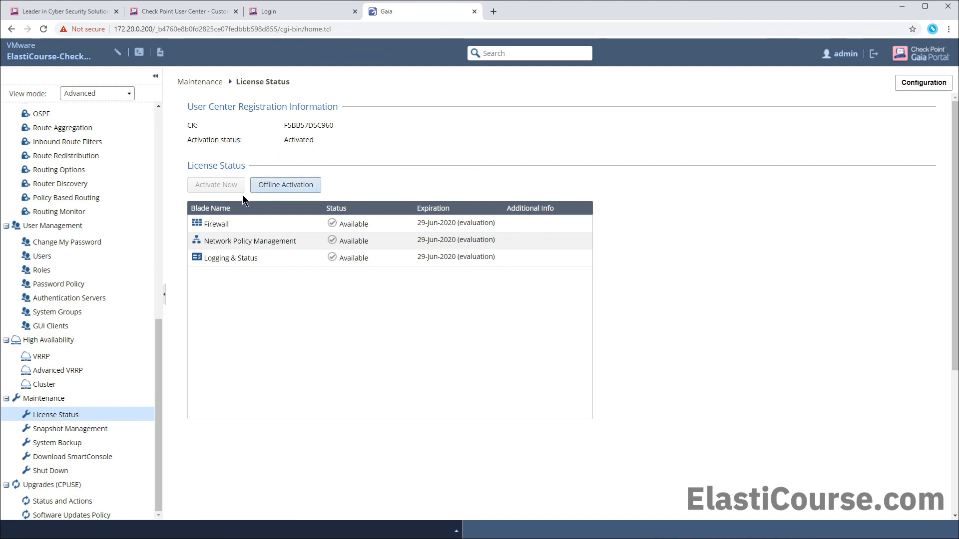
click(446, 226)
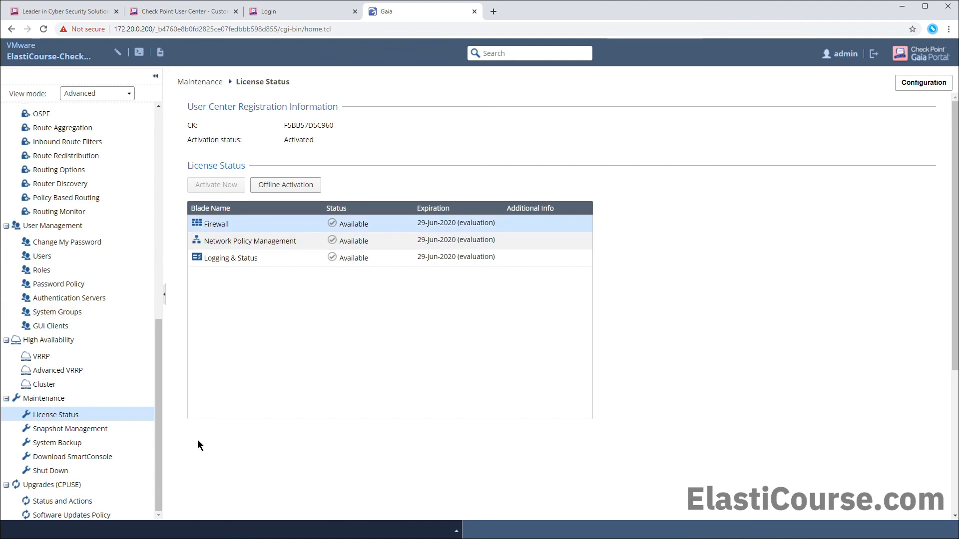